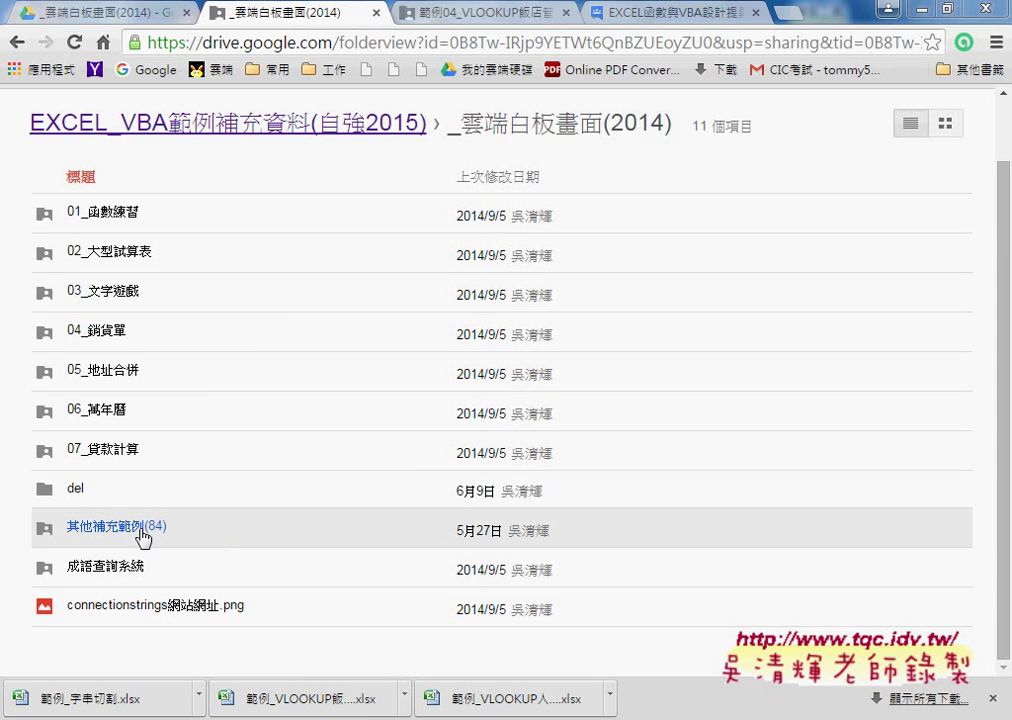
Open 其他補充範例(84), then its 01_入門 subfolder, in Google Drive
{"action": "left_click", "coordinate": [140, 528]}
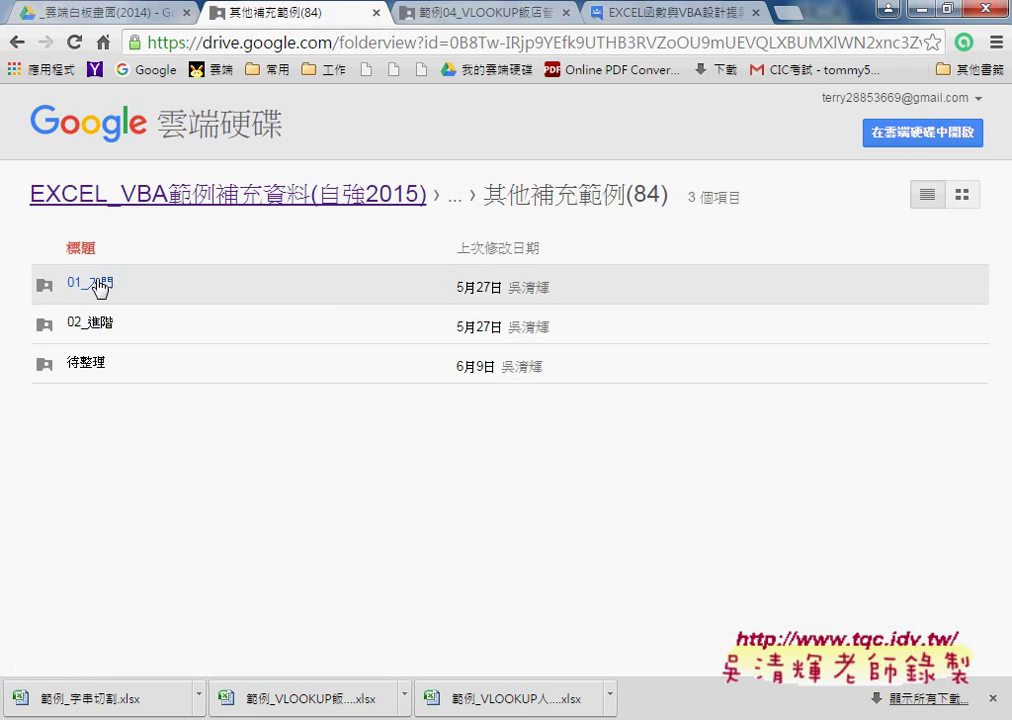
{"action": "left_click", "coordinate": [106, 289]}
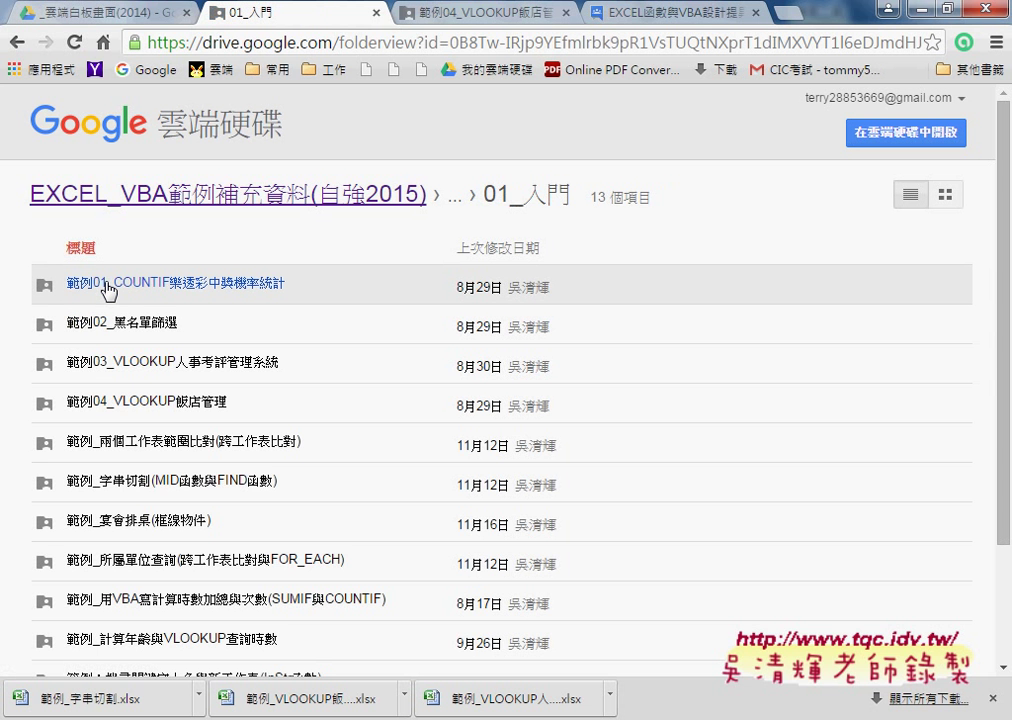
Close the Chrome download shelf and scroll down the 01_入門 folder listing
{"action": "left_click", "coordinate": [994, 699]}
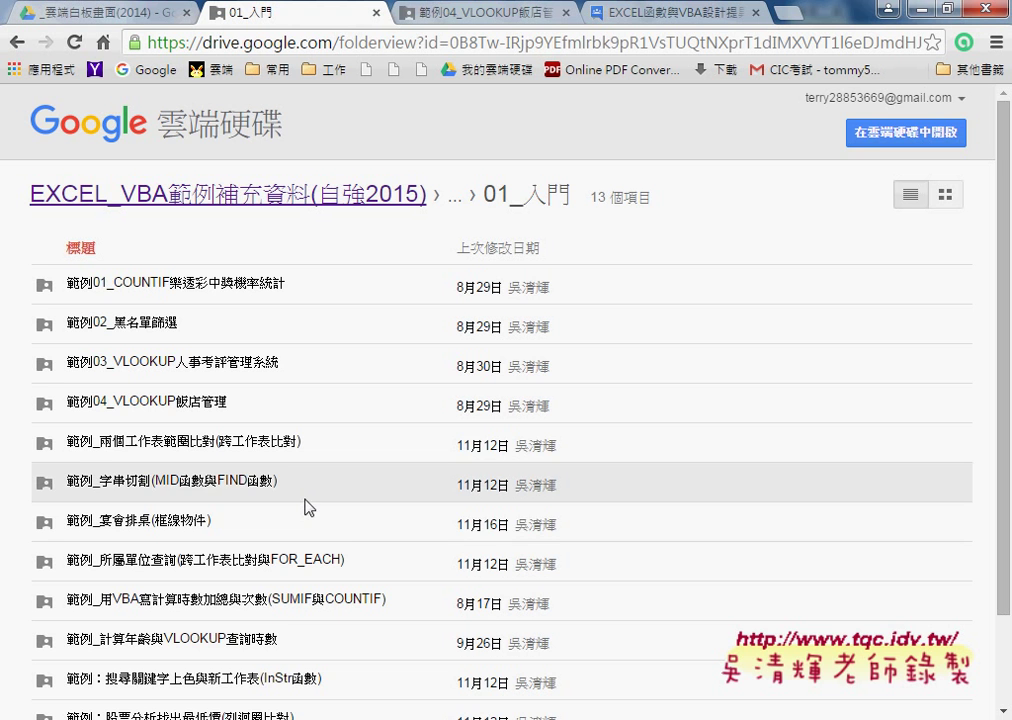
{"action": "scroll", "coordinate": [294, 458], "scroll_direction": "down", "scroll_amount": 1}
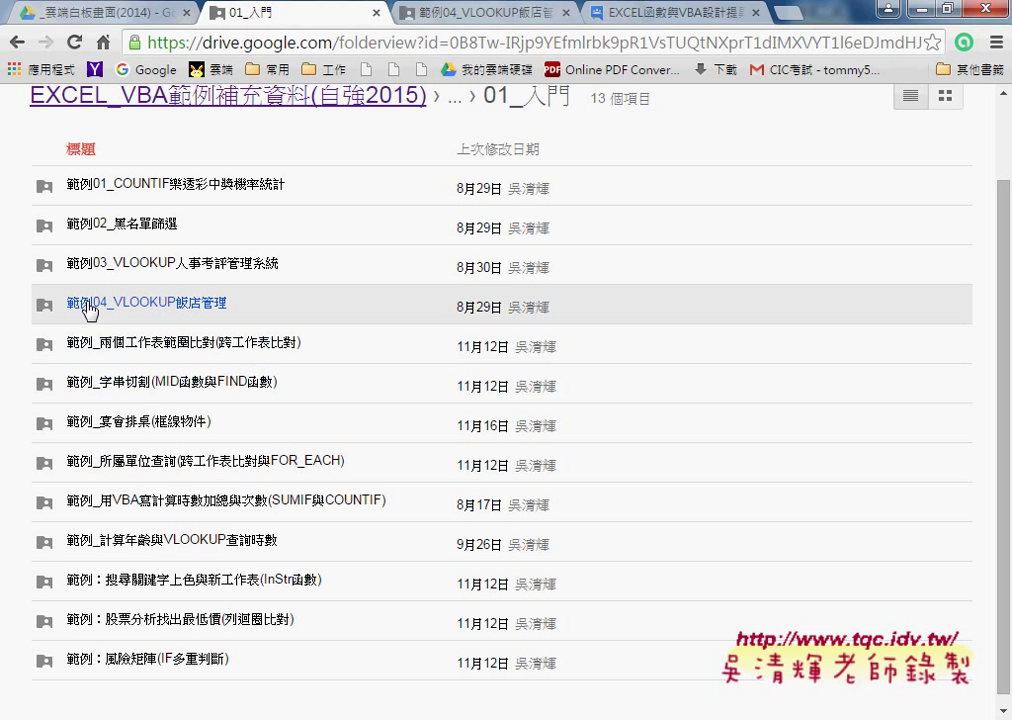
Open the 範例04_VLOOKUP飯店管理 folder
{"action": "left_click", "coordinate": [180, 306]}
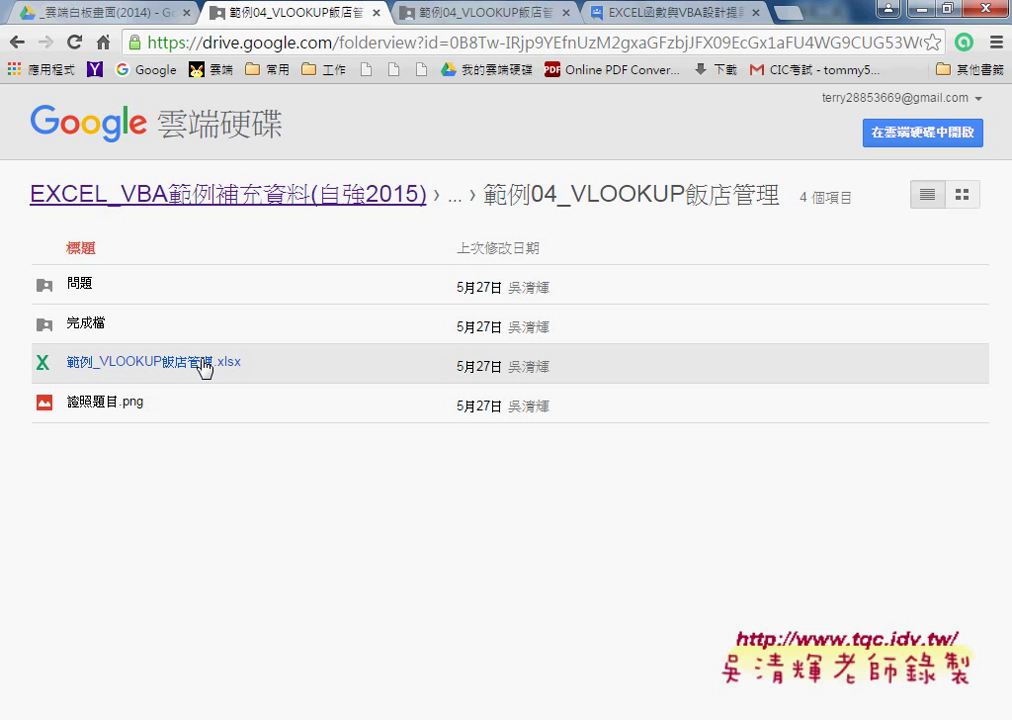
Preview 範例_VLOOKUP飯店管理.xlsx and annotate where its Download button is
{"action": "left_click", "coordinate": [203, 366]}
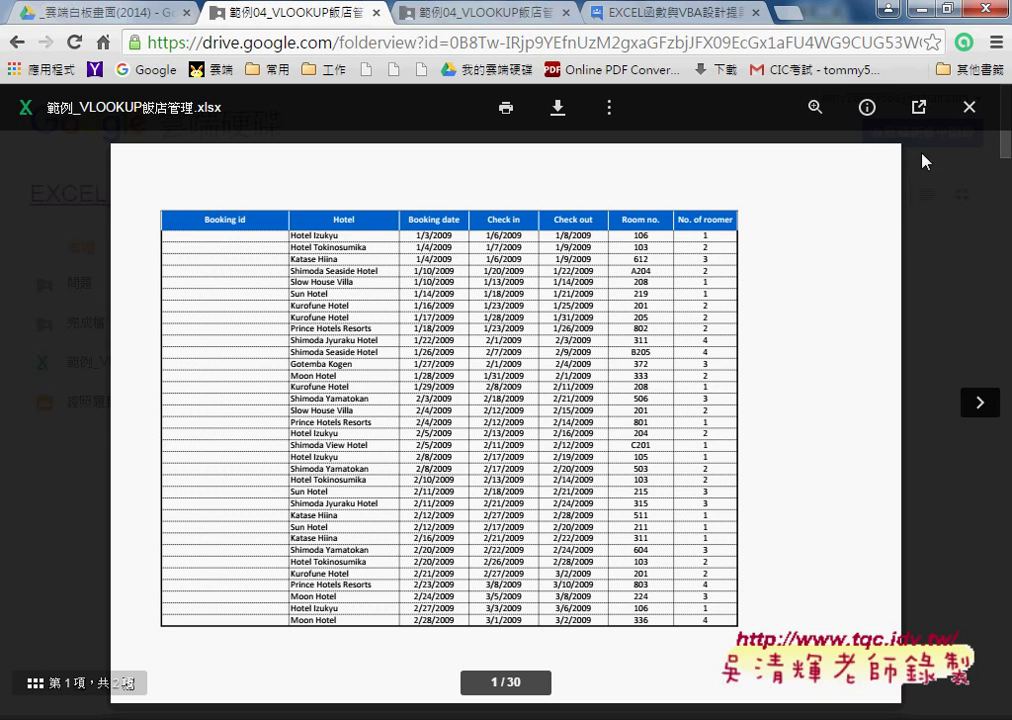
{"action": "left_click", "coordinate": [968, 106]}
{"action": "left_click", "coordinate": [165, 372]}
{"action": "left_click", "coordinate": [555, 114]}
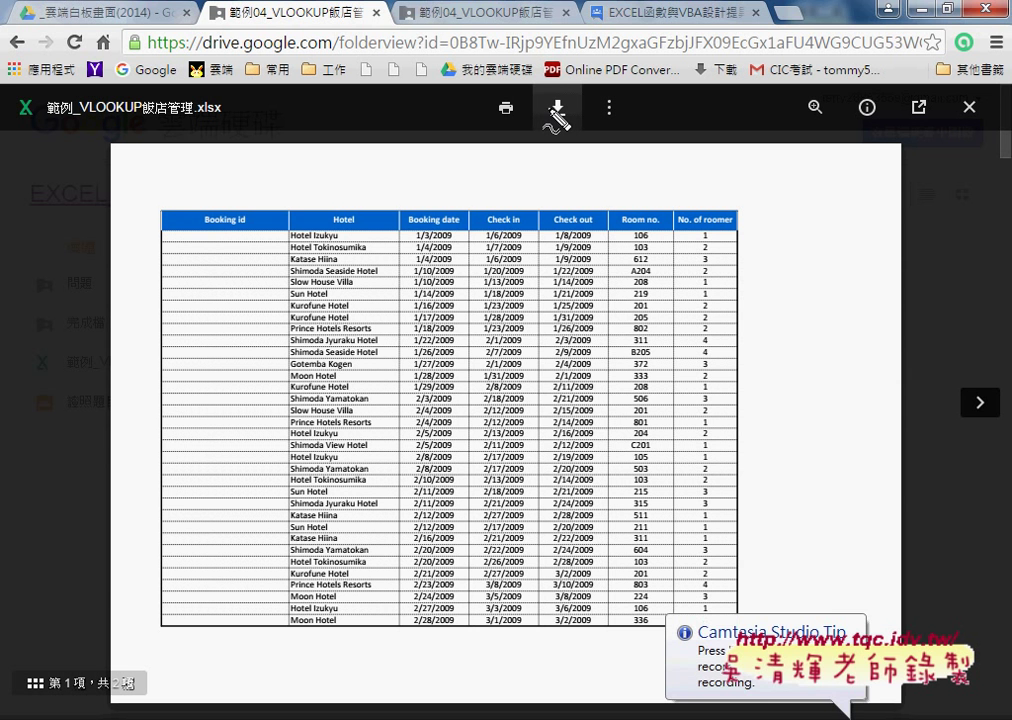
{"action": "left_click_drag", "start_coordinate": [540, 118], "coordinate": [588, 102]}
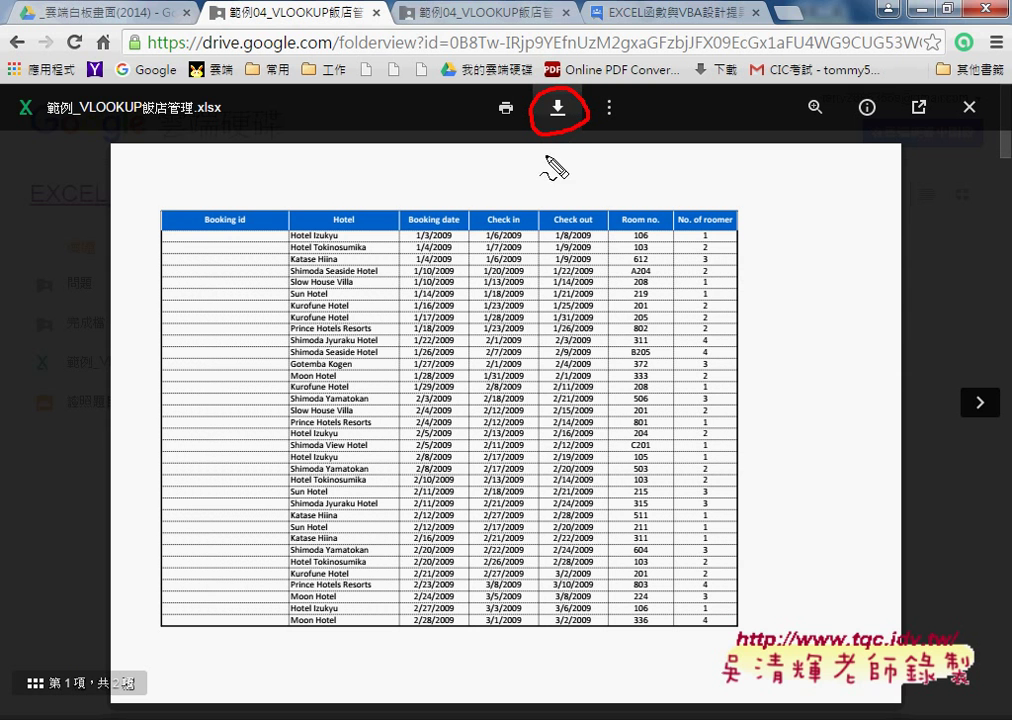
{"action": "mouse_move", "coordinate": [92, 525]}
{"action": "left_mouse_down"}
{"action": "mouse_move", "coordinate": [297, 220]}
{"action": "mouse_move", "coordinate": [518, 116]}
{"action": "mouse_move", "coordinate": [493, 150]}
{"action": "left_mouse_up"}
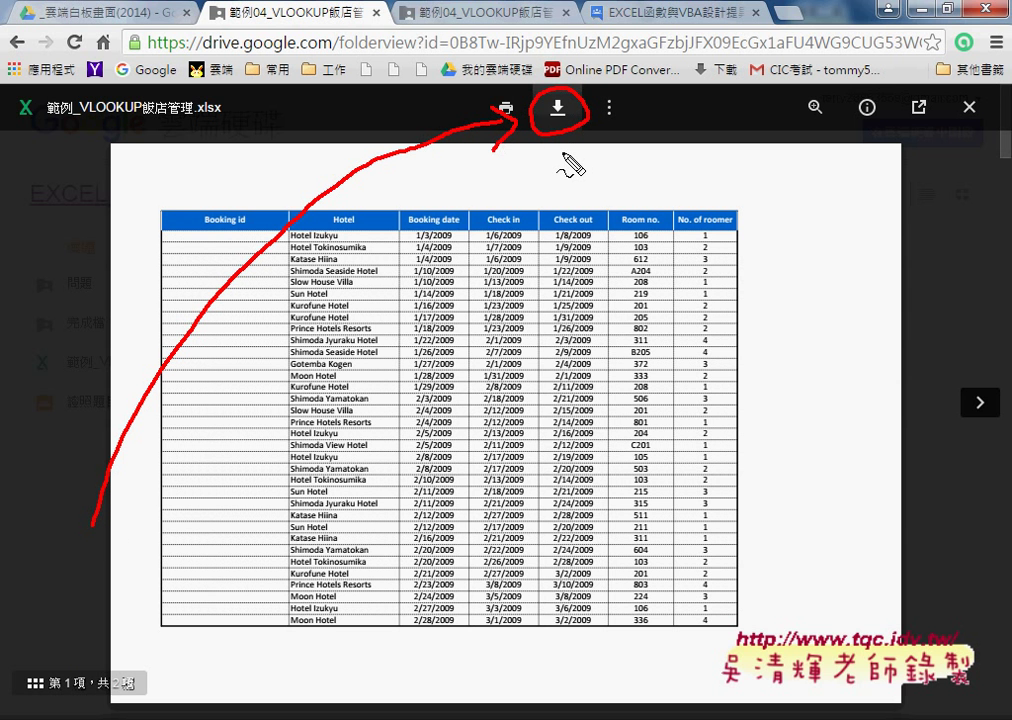
{"action": "key", "text": "Escape"}
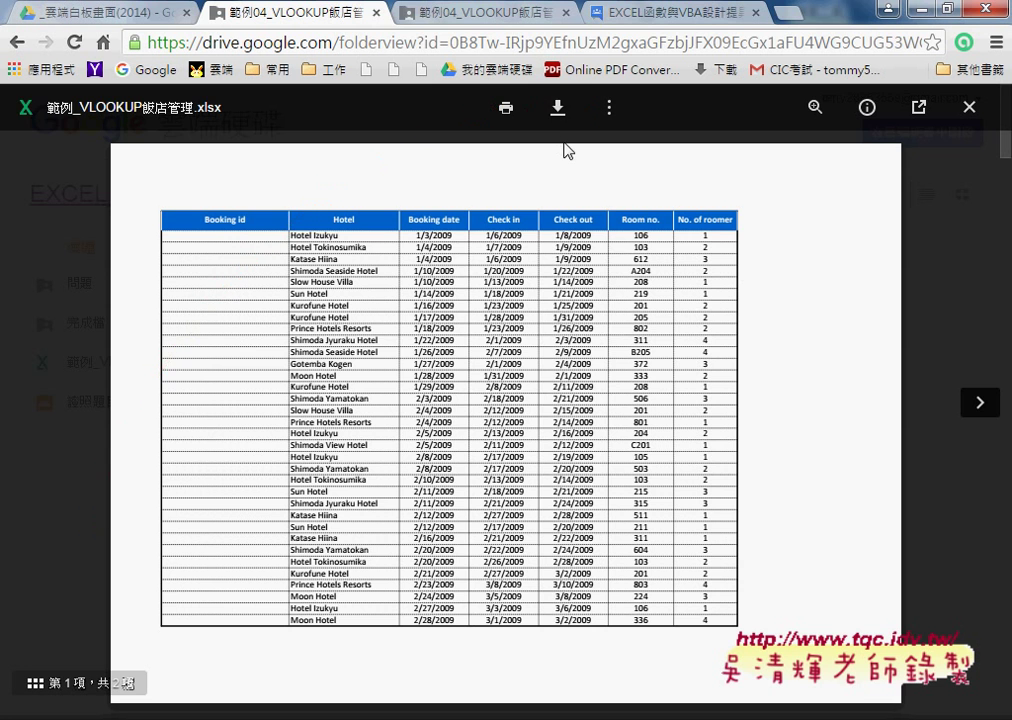
Download 範例_VLOOKUP飯店管理.xlsx and open it in Excel via 開啟
{"action": "left_click", "coordinate": [557, 107]}
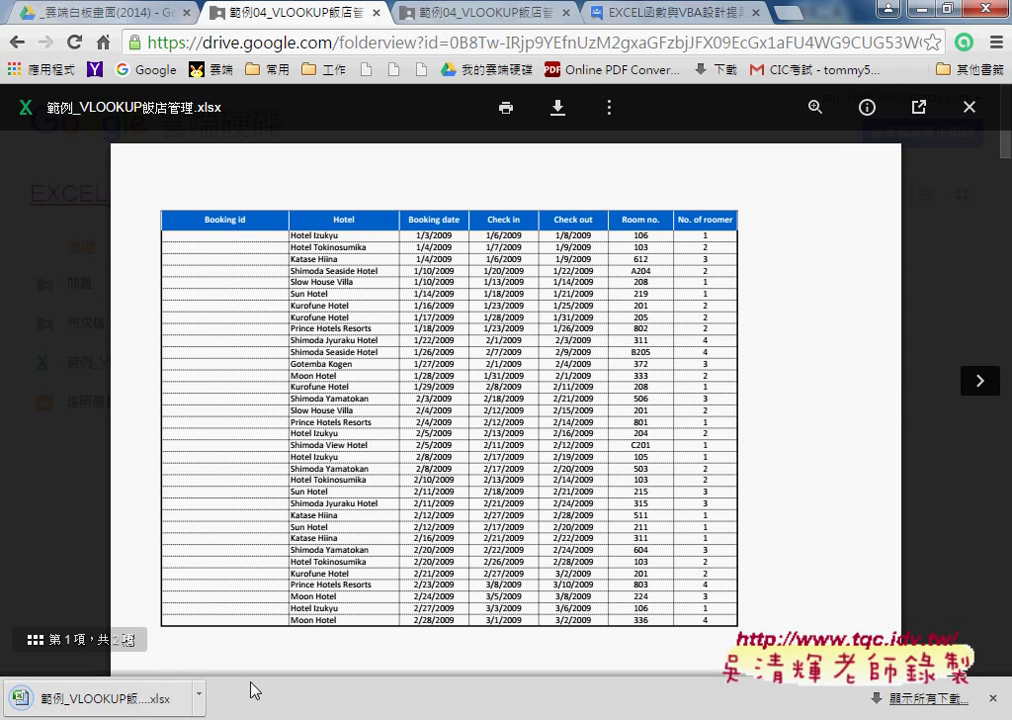
{"action": "left_click", "coordinate": [200, 694]}
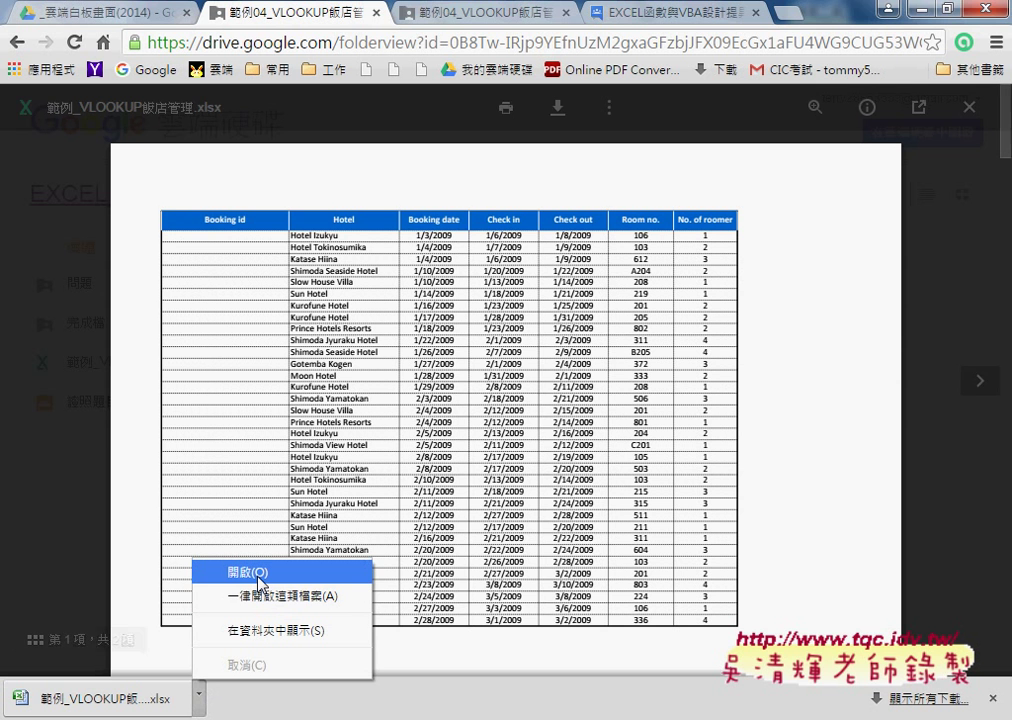
{"action": "left_click", "coordinate": [259, 582]}
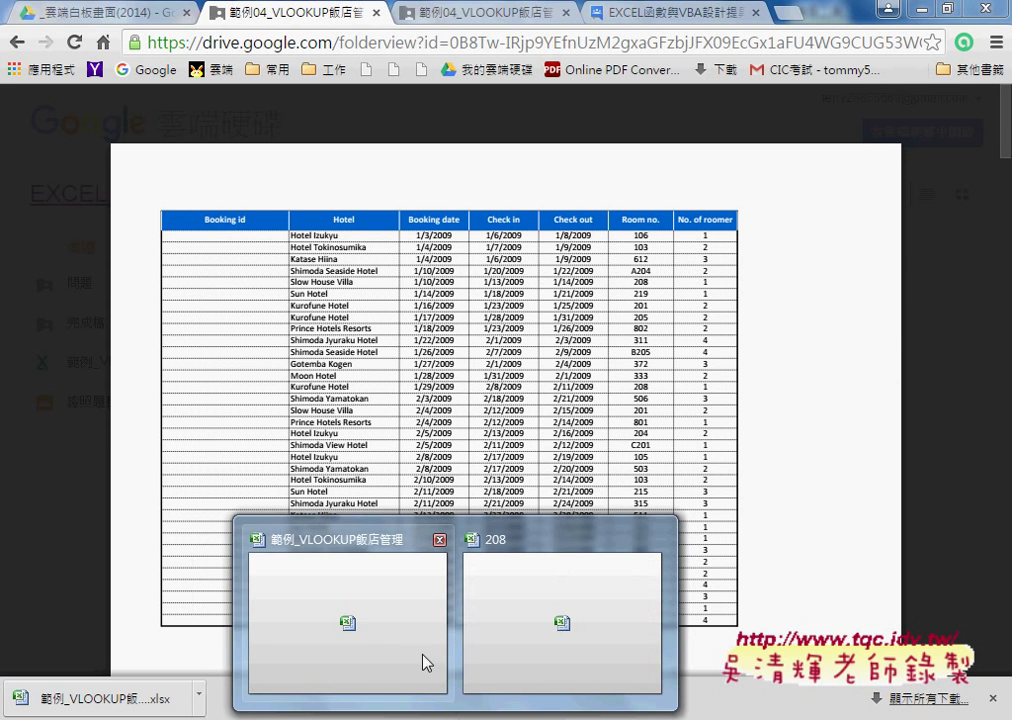
Bring the hotel workbook forward and circle the empty Booking id column and the Bill List and Booking tabs
{"action": "left_click", "coordinate": [389, 637]}
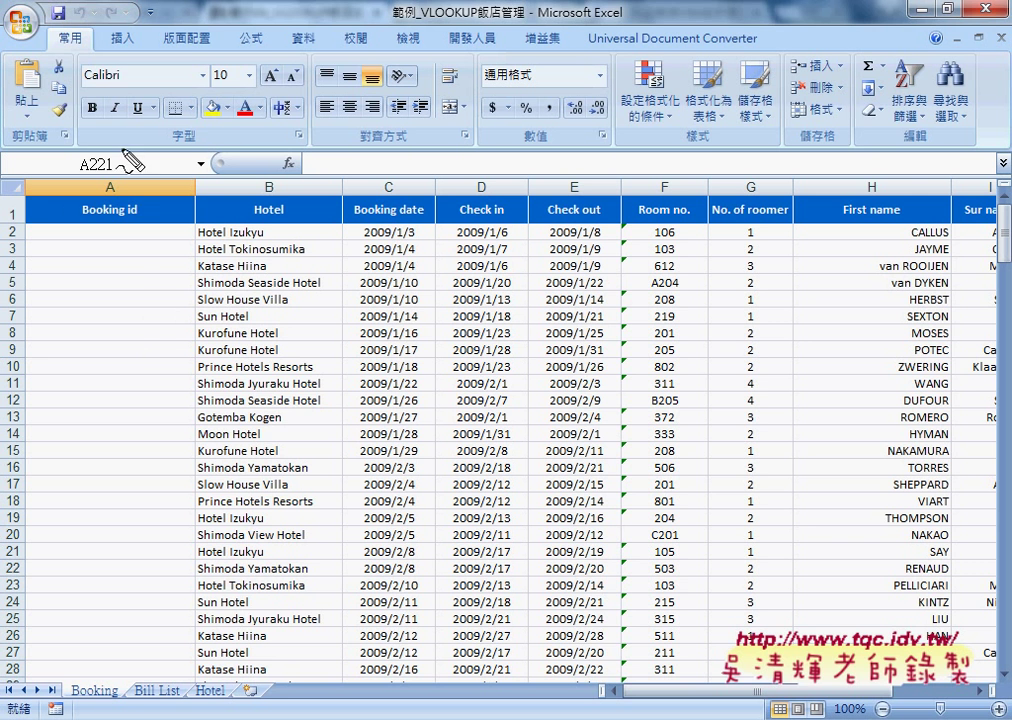
{"action": "left_click_drag", "start_coordinate": [126, 200], "coordinate": [130, 227]}
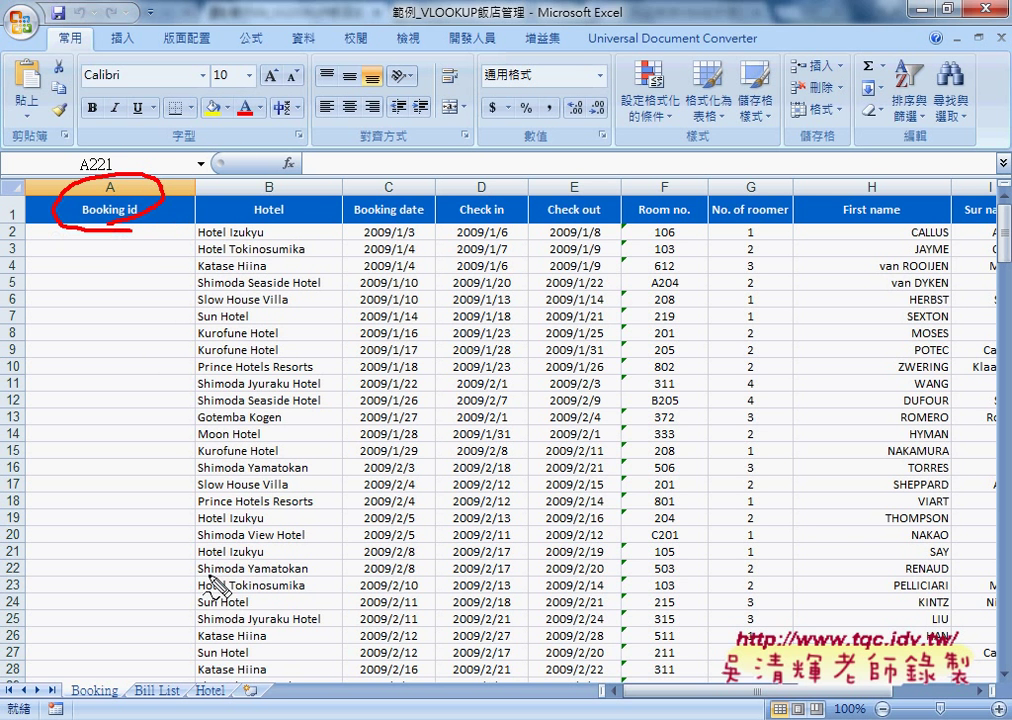
{"action": "left_click_drag", "start_coordinate": [196, 672], "coordinate": [210, 697]}
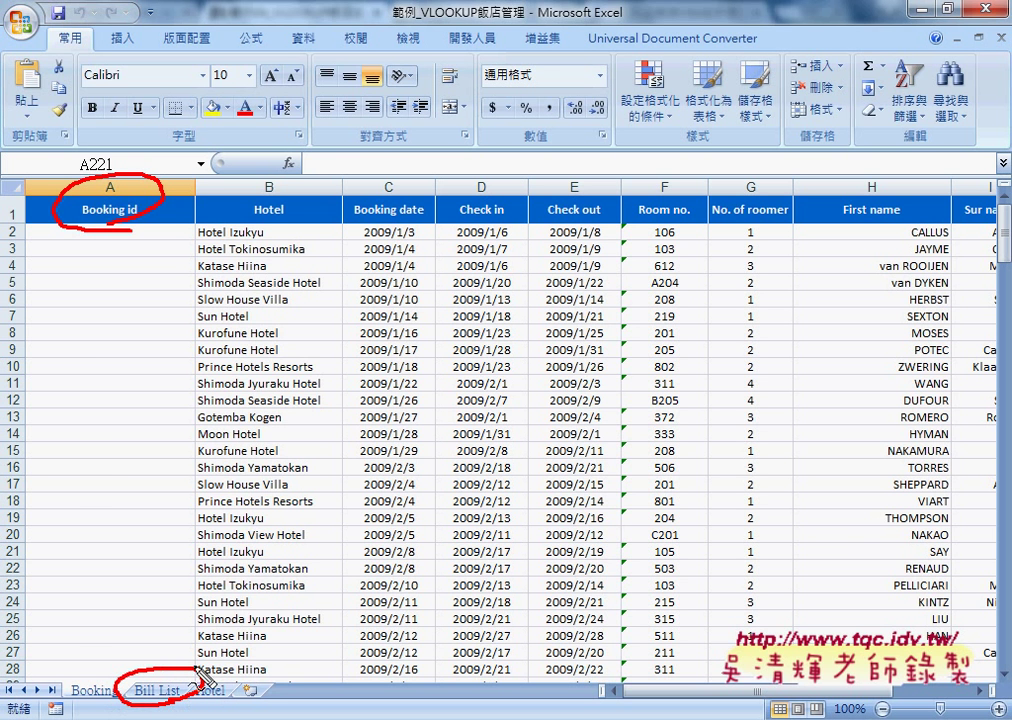
{"action": "left_click_drag", "start_coordinate": [98, 662], "coordinate": [118, 697]}
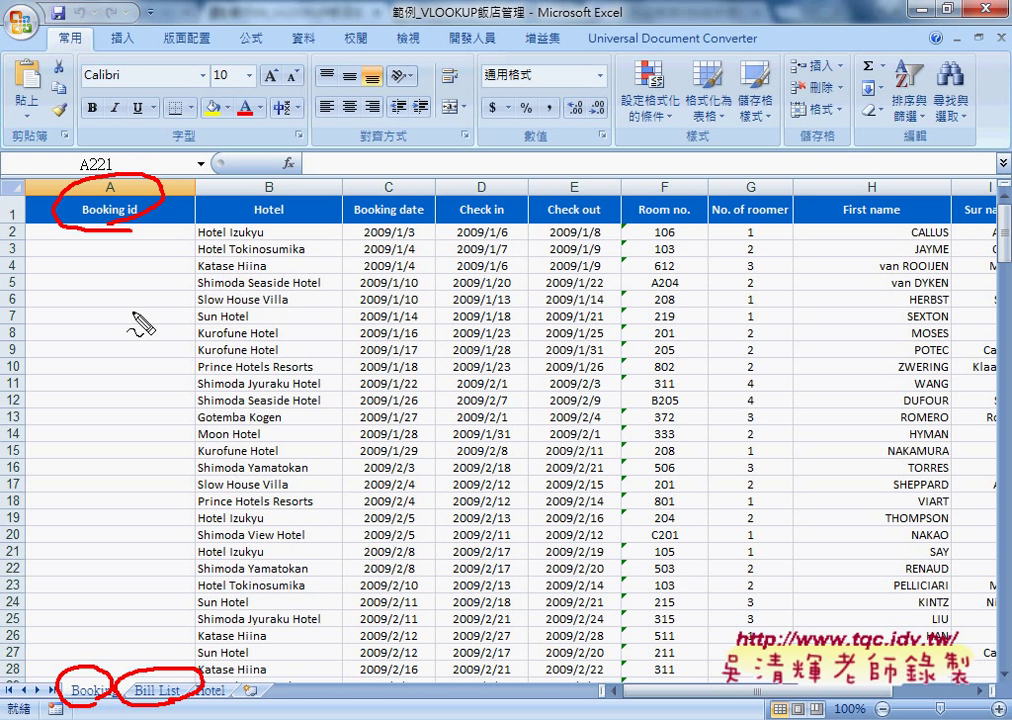
{"action": "key", "text": "Escape"}
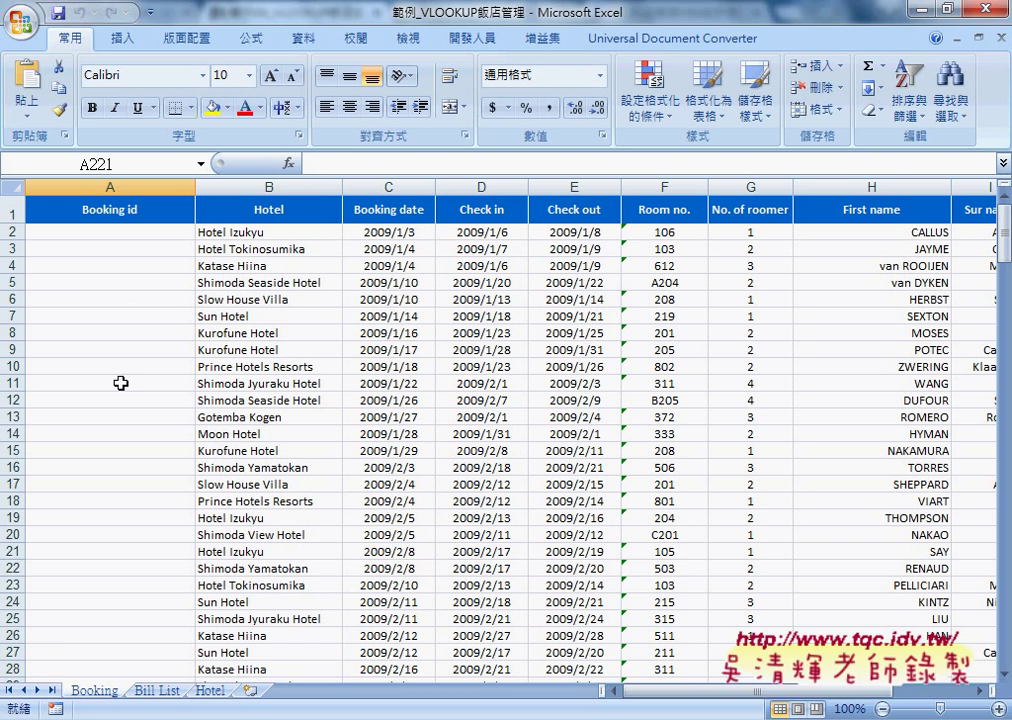
In the finished 208 workbook, inspect A2's Booking id formula and Hotel Izukyu in B2
{"action": "mouse_move", "coordinate": [455, 719]}
{"action": "left_click", "coordinate": [540, 645]}
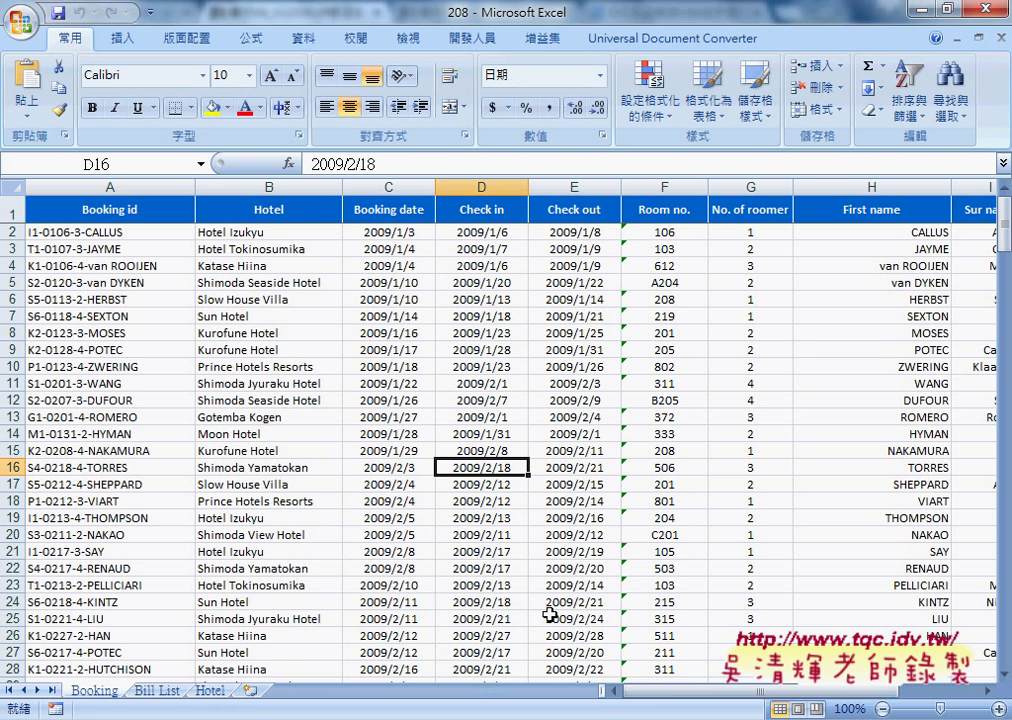
{"action": "left_click", "coordinate": [125, 233]}
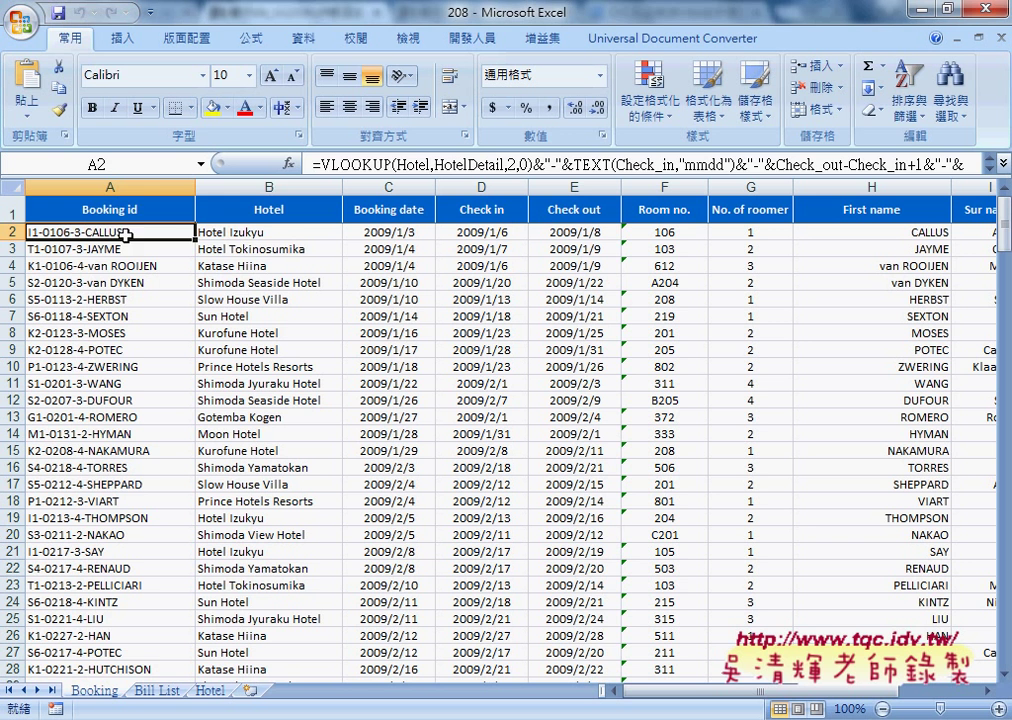
{"action": "left_click", "coordinate": [233, 232]}
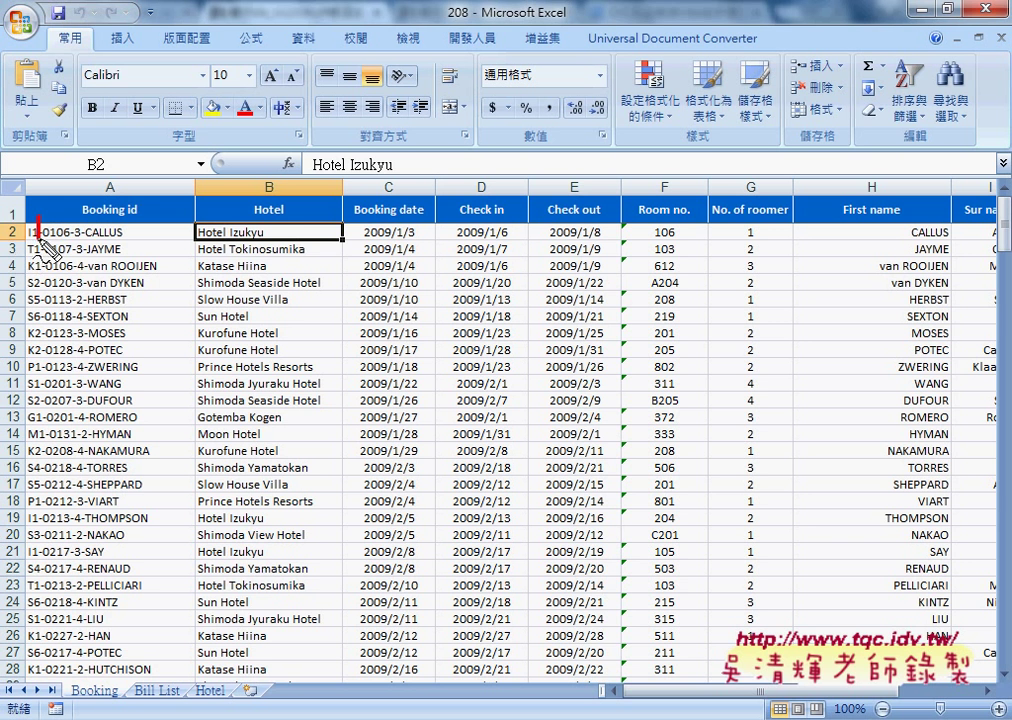
Annotate the first booking id, linking Hotel Izukyu in B2 to the Hotel sheet
{"action": "left_click_drag", "start_coordinate": [71, 218], "coordinate": [78, 250]}
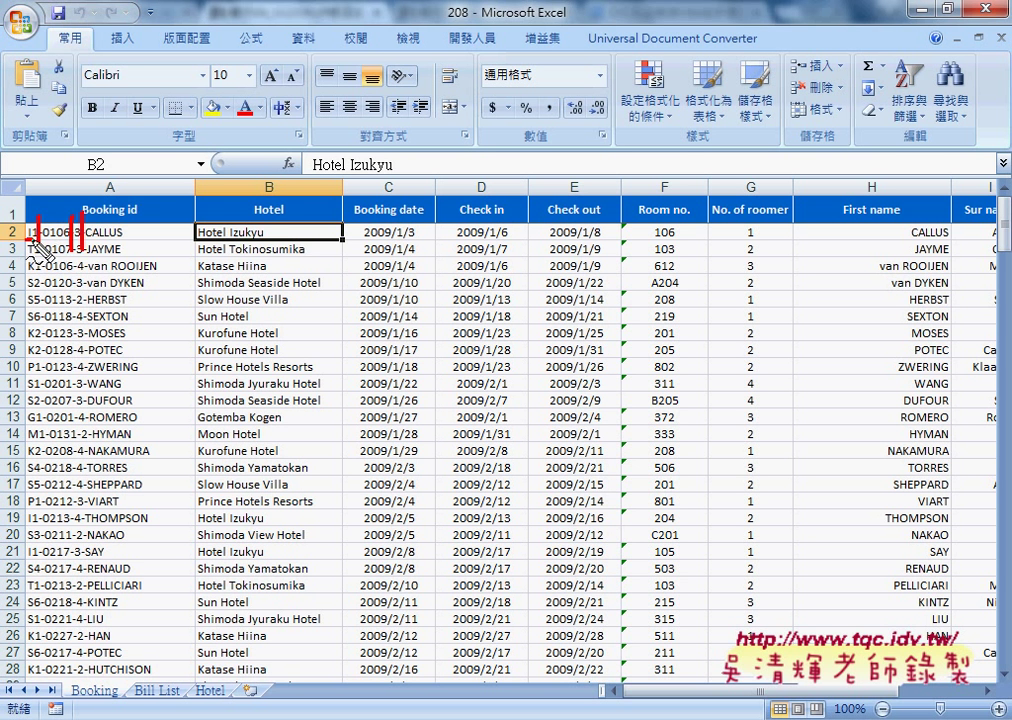
{"action": "left_click_drag", "start_coordinate": [285, 199], "coordinate": [256, 200]}
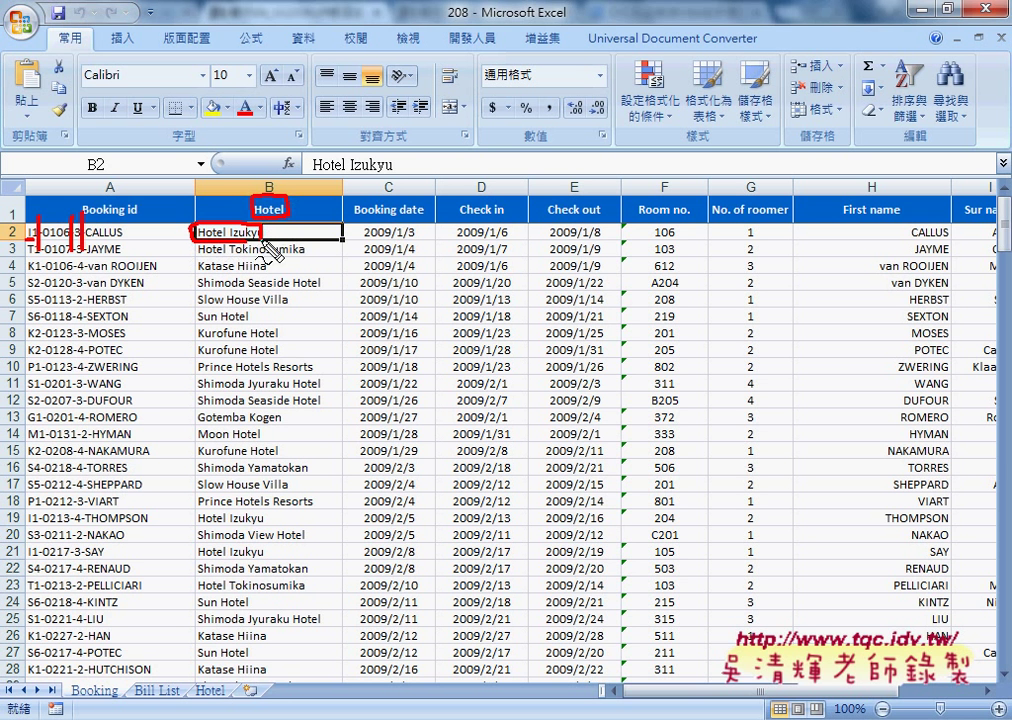
{"action": "left_click_drag", "start_coordinate": [193, 233], "coordinate": [194, 239]}
{"action": "left_click_drag", "start_coordinate": [238, 677], "coordinate": [240, 707]}
{"action": "left_click_drag", "start_coordinate": [230, 243], "coordinate": [195, 648]}
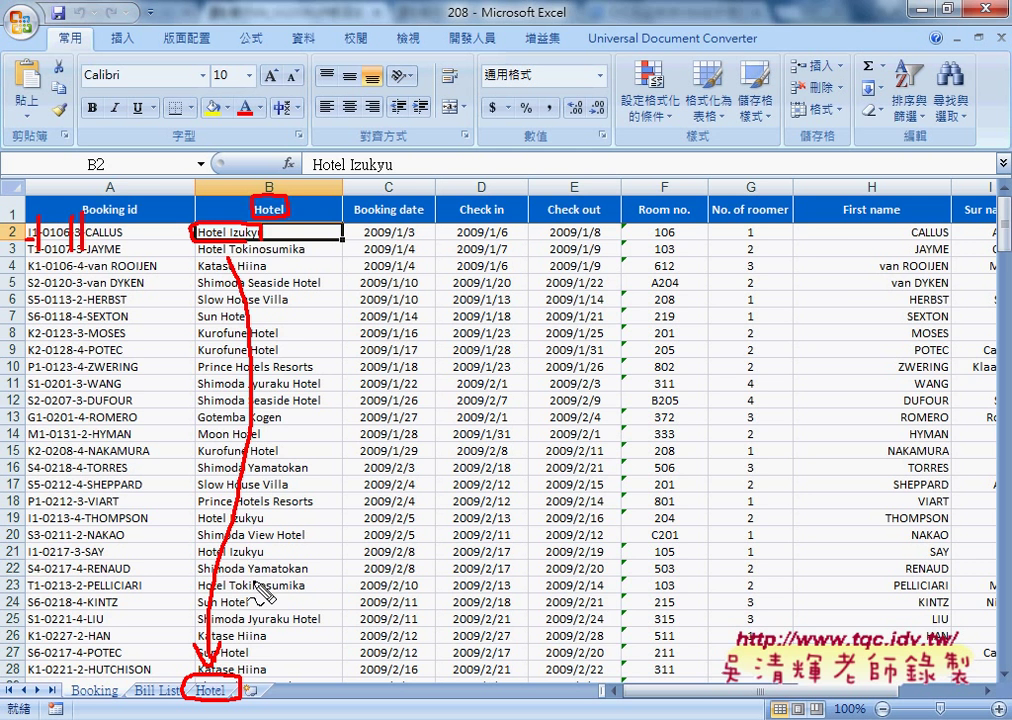
{"action": "key", "text": "Escape"}
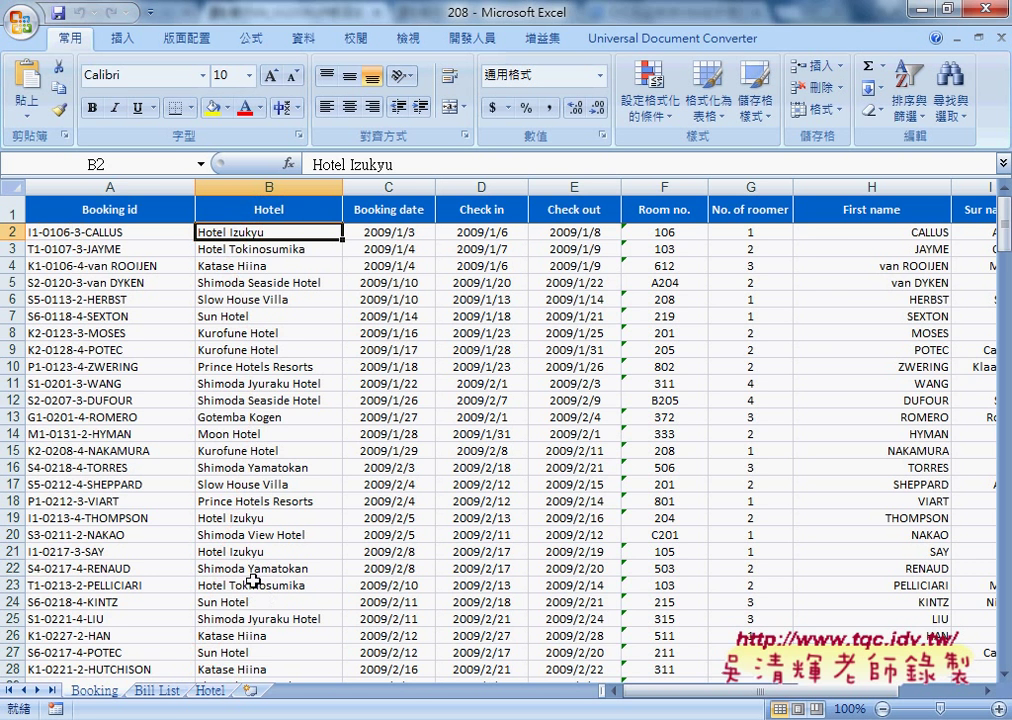
{"action": "left_click", "coordinate": [210, 690]}
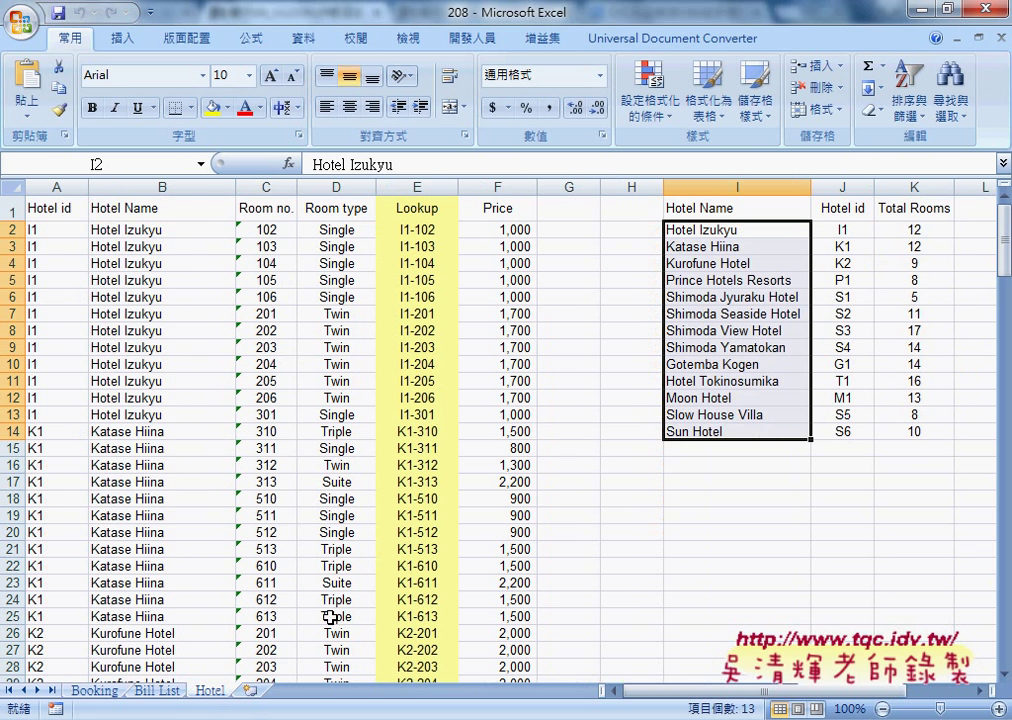
{"action": "mouse_move", "coordinate": [711, 212]}
{"action": "left_mouse_down"}
{"action": "mouse_move", "coordinate": [890, 441]}
{"action": "mouse_move", "coordinate": [884, 421]}
{"action": "left_mouse_up"}
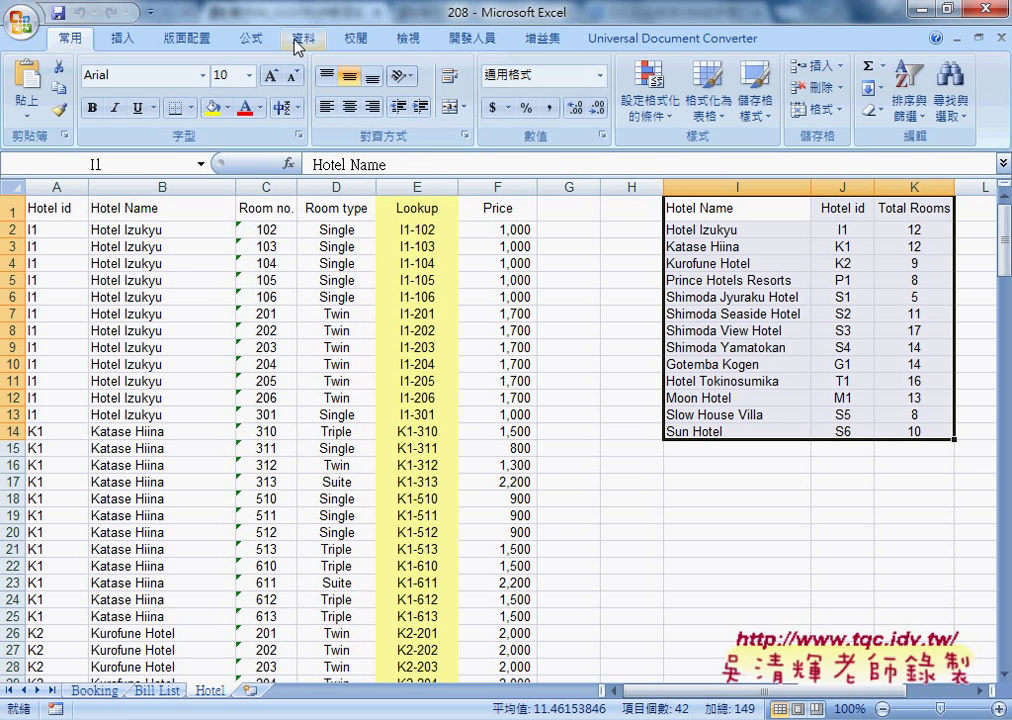
{"action": "left_click", "coordinate": [252, 42]}
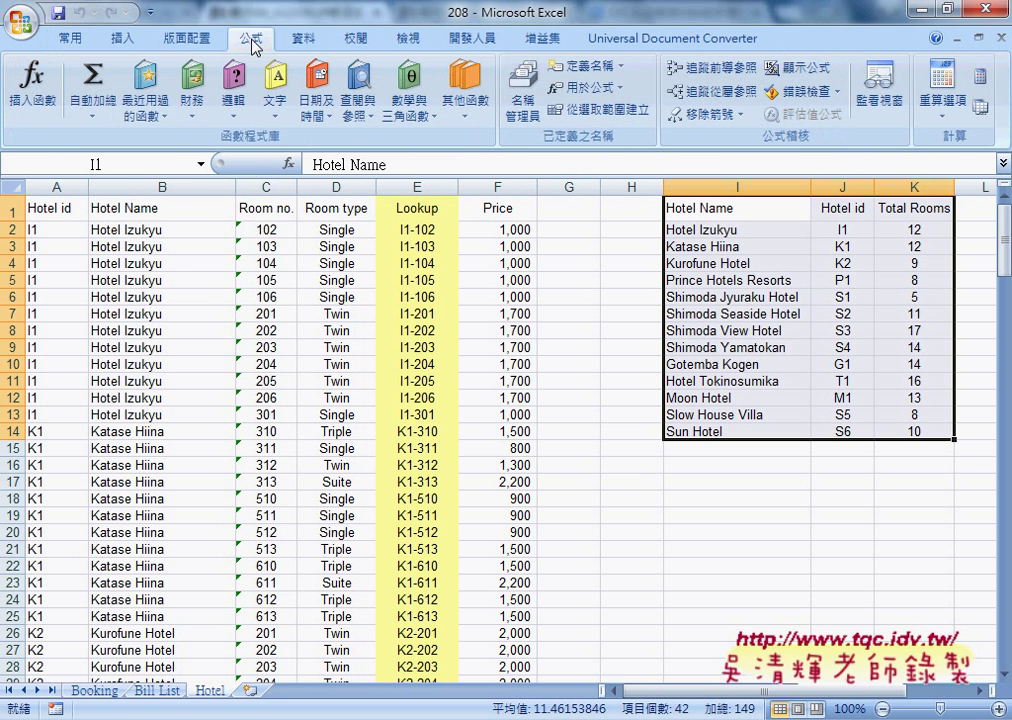
{"action": "left_click", "coordinate": [535, 117]}
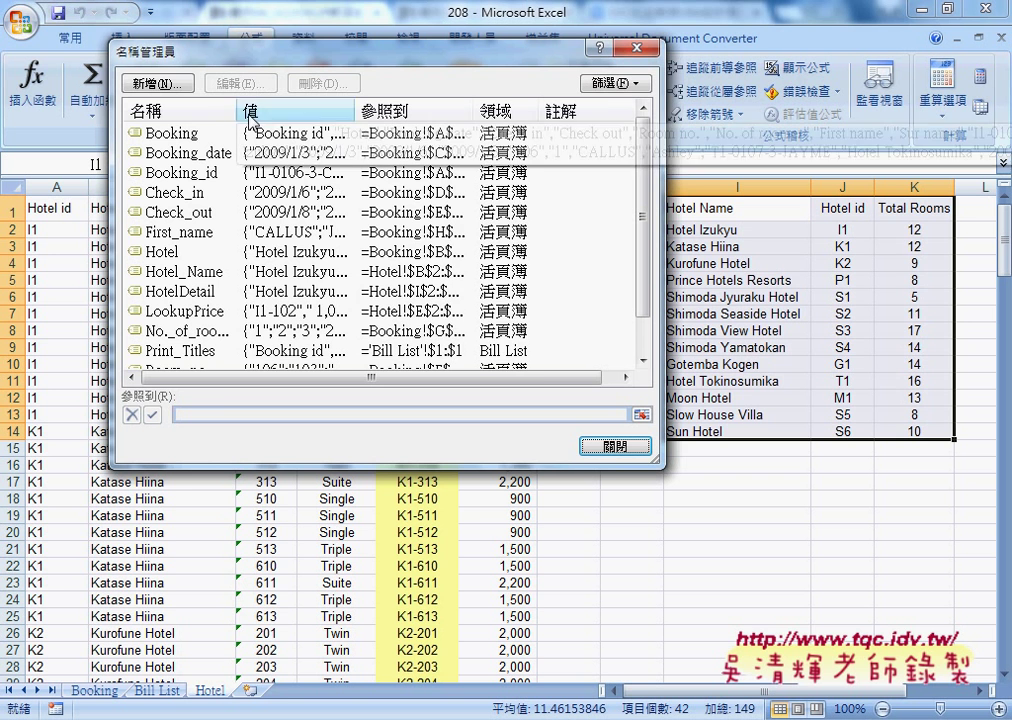
{"action": "left_click_drag", "start_coordinate": [238, 110], "coordinate": [296, 109]}
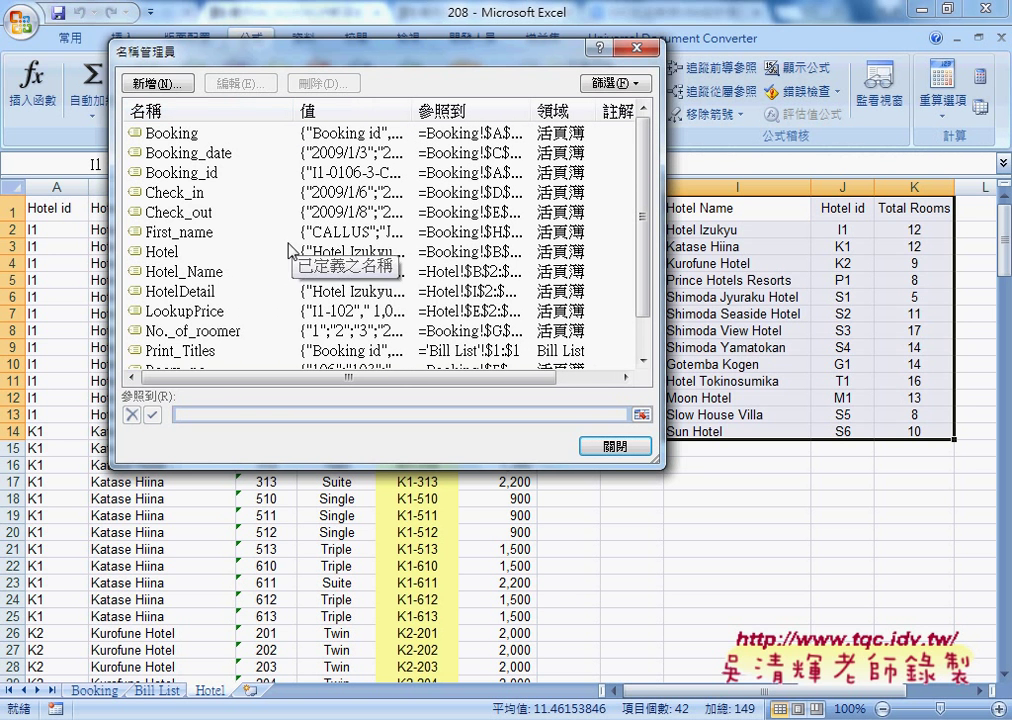
{"action": "left_click", "coordinate": [215, 293]}
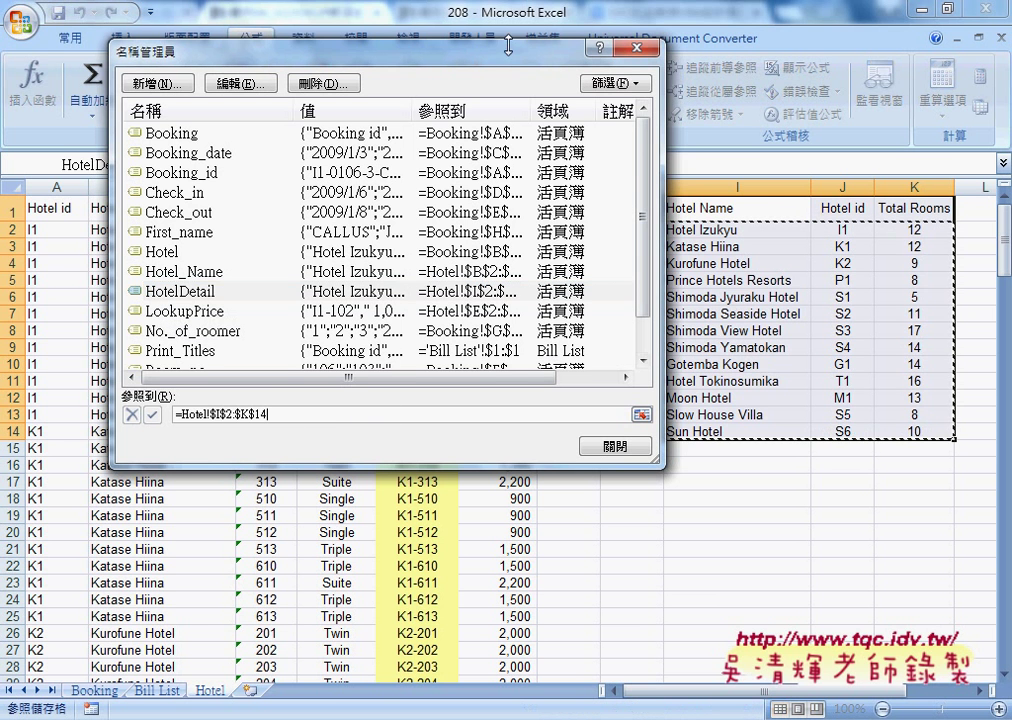
{"action": "mouse_move", "coordinate": [482, 46]}
{"action": "left_mouse_down"}
{"action": "mouse_move", "coordinate": [482, 58]}
{"action": "mouse_move", "coordinate": [411, 102]}
{"action": "left_mouse_up"}
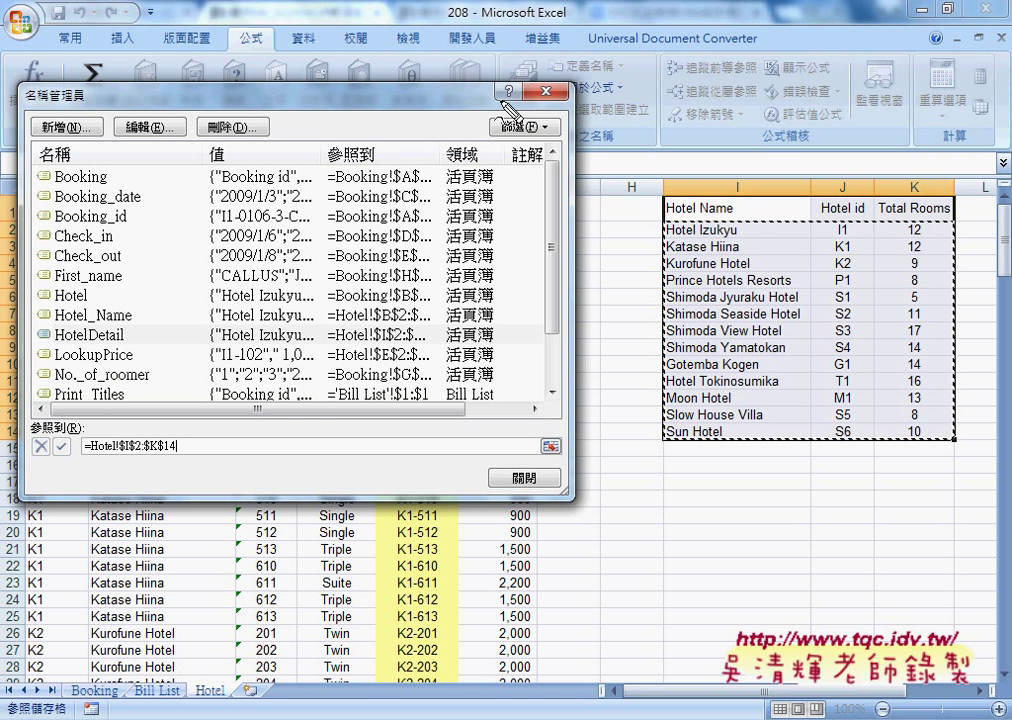
{"action": "mouse_move", "coordinate": [661, 218]}
{"action": "left_mouse_down"}
{"action": "mouse_move", "coordinate": [658, 465]}
{"action": "mouse_move", "coordinate": [840, 212]}
{"action": "mouse_move", "coordinate": [960, 438]}
{"action": "left_mouse_up"}
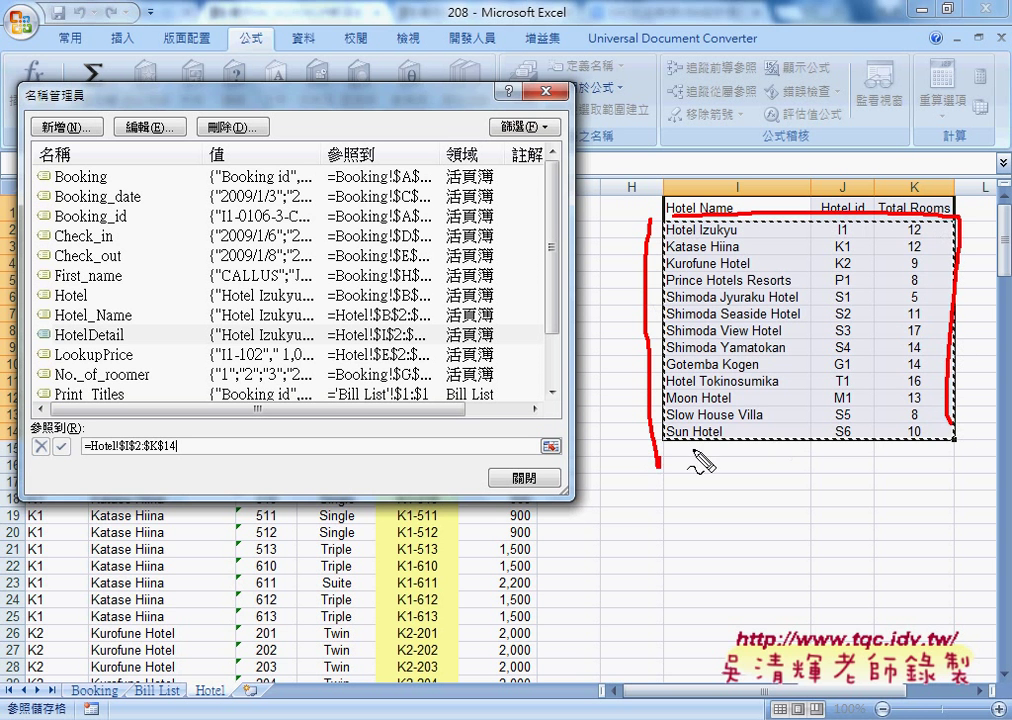
{"action": "left_click_drag", "start_coordinate": [675, 453], "coordinate": [993, 451]}
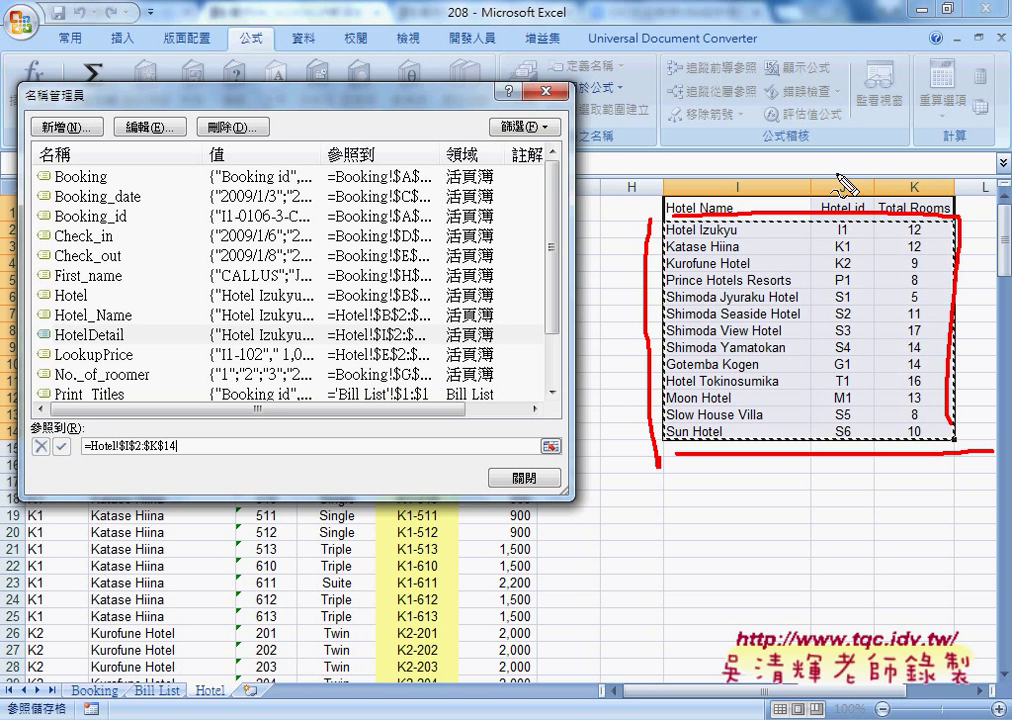
{"action": "left_click_drag", "start_coordinate": [829, 162], "coordinate": [858, 181]}
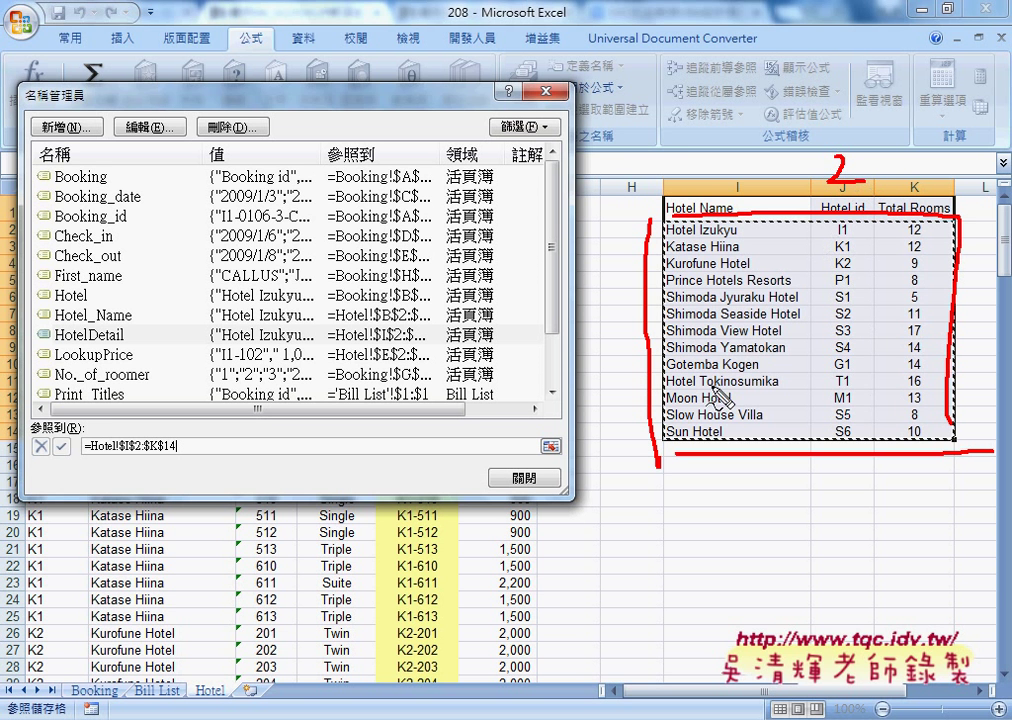
{"action": "key", "text": "Escape"}
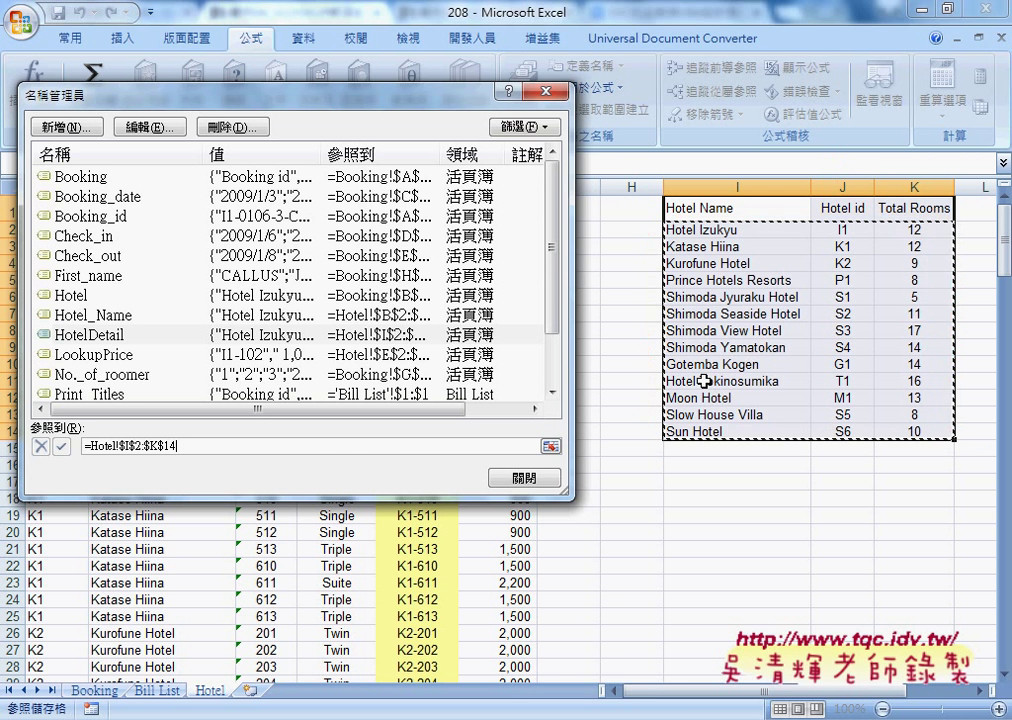
Close Name Manager and, on the Booking sheet, mark the 0106 date part of A2 against the Check in date
{"action": "left_click", "coordinate": [548, 99]}
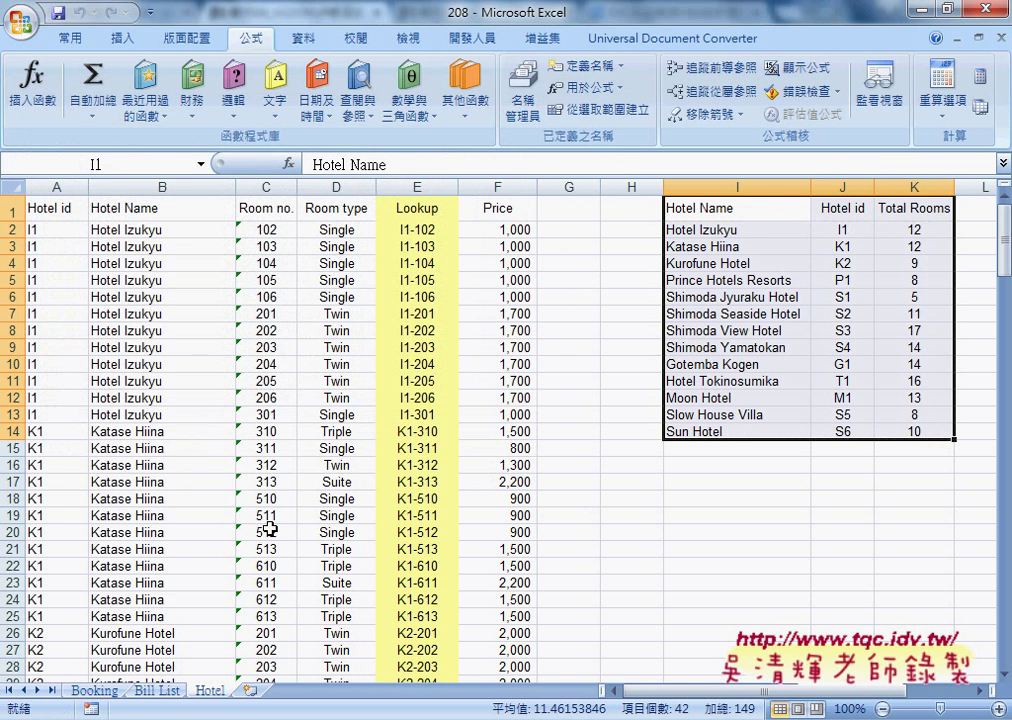
{"action": "left_click", "coordinate": [110, 690]}
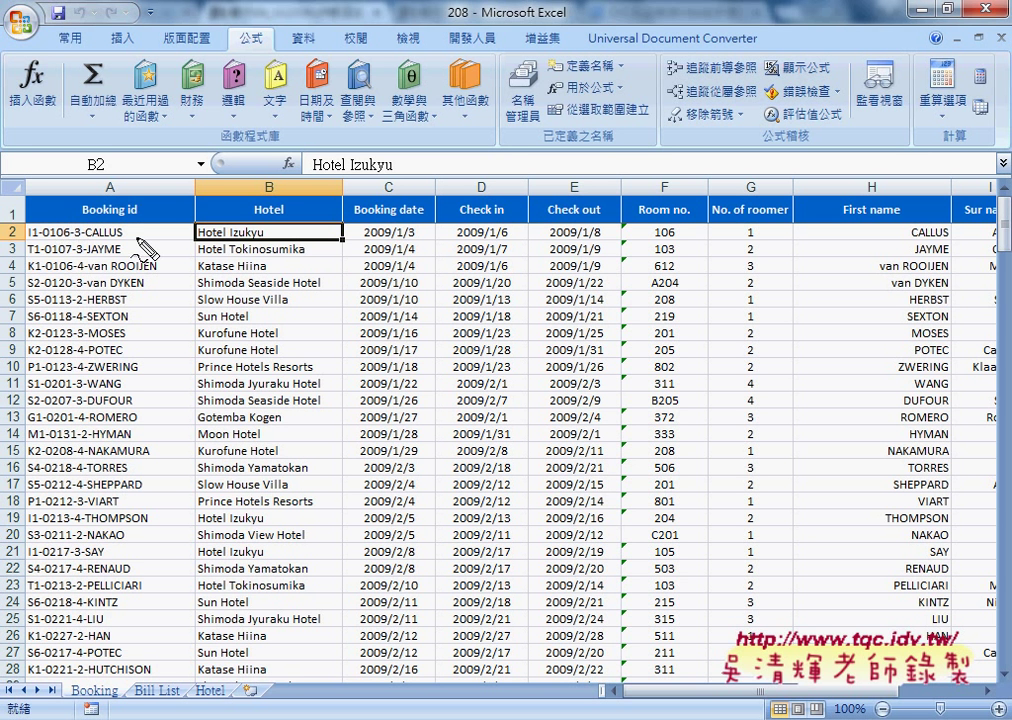
{"action": "left_click_drag", "start_coordinate": [45, 241], "coordinate": [83, 241]}
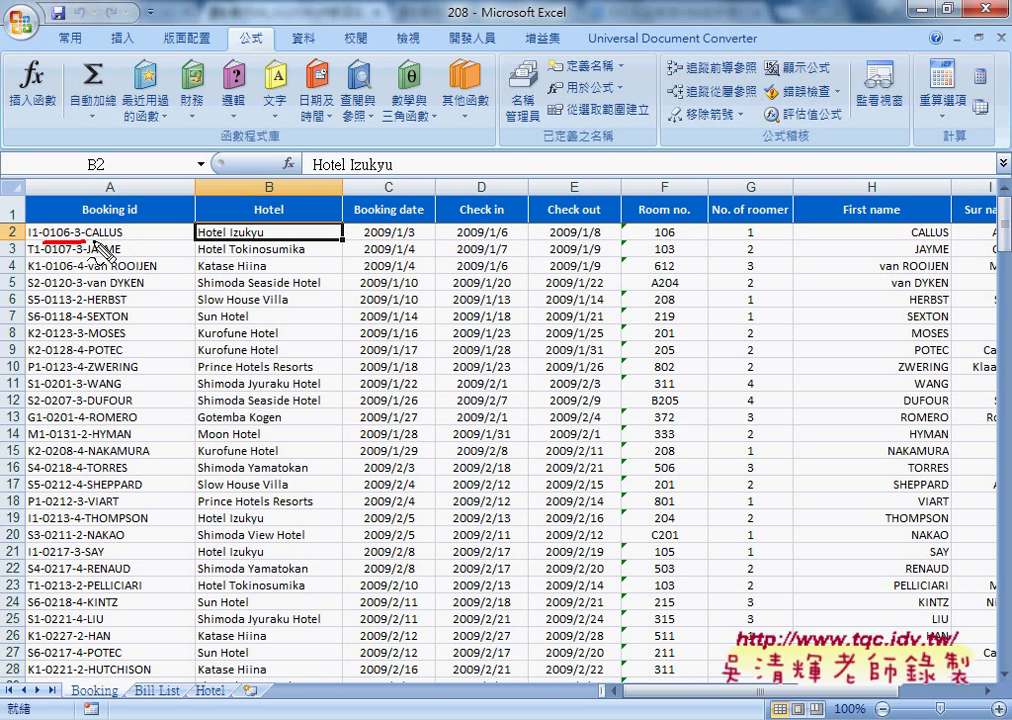
{"action": "mouse_move", "coordinate": [459, 217]}
{"action": "left_mouse_down"}
{"action": "mouse_move", "coordinate": [508, 216]}
{"action": "mouse_move", "coordinate": [489, 242]}
{"action": "mouse_move", "coordinate": [448, 242]}
{"action": "mouse_move", "coordinate": [512, 243]}
{"action": "left_mouse_up"}
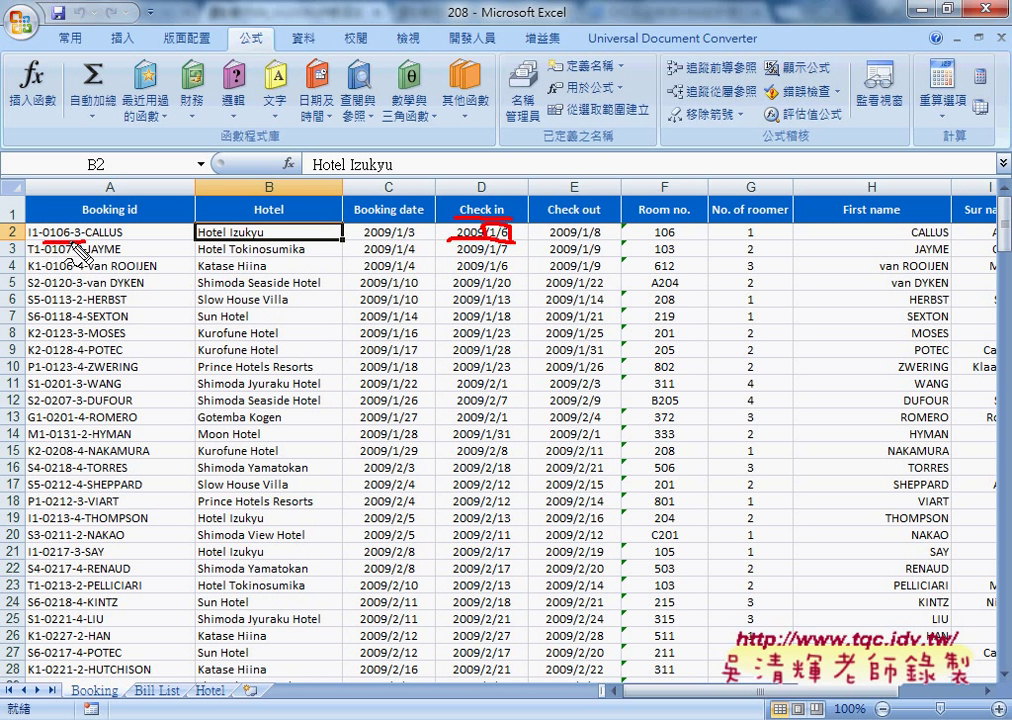
{"action": "mouse_move", "coordinate": [70, 221]}
{"action": "left_mouse_down"}
{"action": "mouse_move", "coordinate": [70, 242]}
{"action": "mouse_move", "coordinate": [40, 243]}
{"action": "left_mouse_up"}
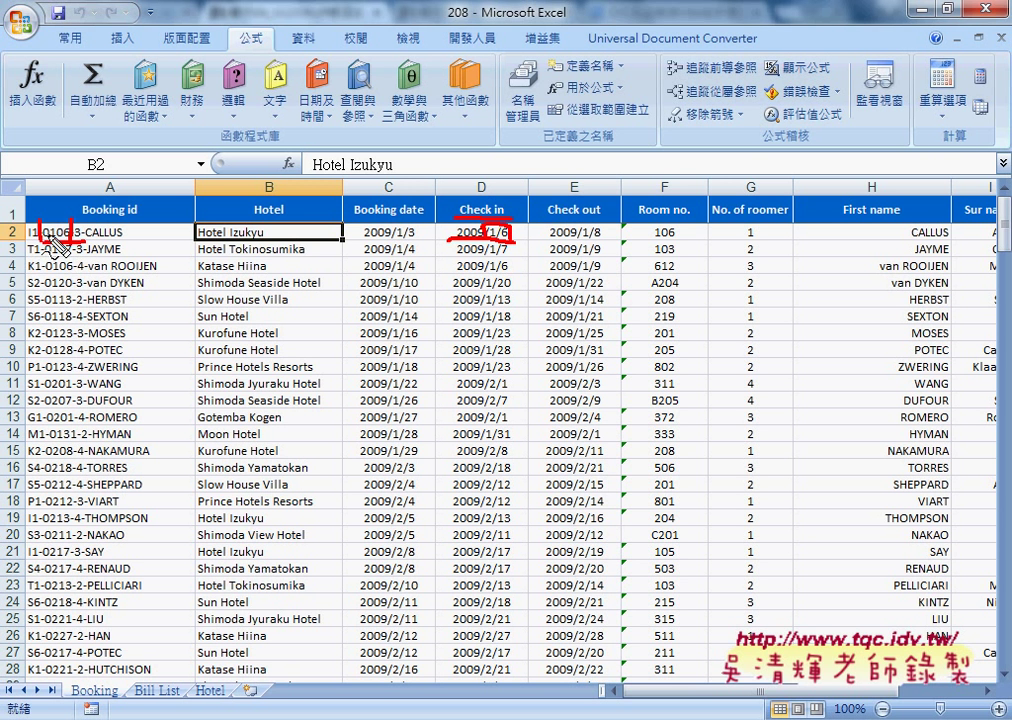
{"action": "mouse_move", "coordinate": [72, 182]}
{"action": "left_mouse_down"}
{"action": "mouse_move", "coordinate": [82, 180]}
{"action": "mouse_move", "coordinate": [86, 242]}
{"action": "left_mouse_up"}
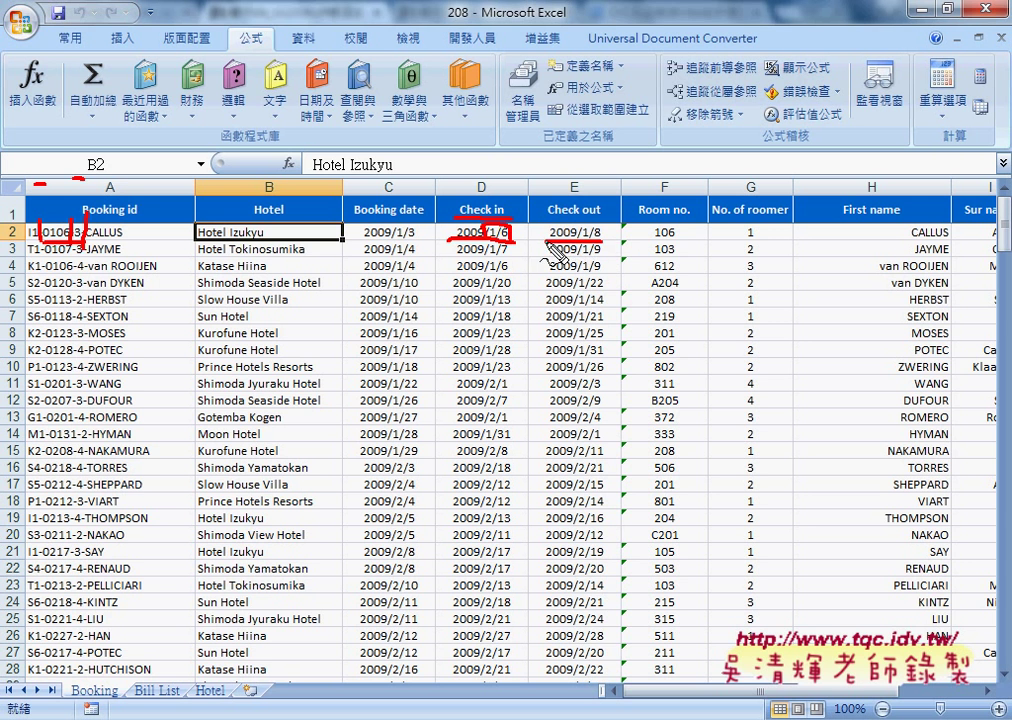
Annotate the night count as check-out minus check-in plus one, and the name from H2
{"action": "left_click_drag", "start_coordinate": [553, 244], "coordinate": [604, 244]}
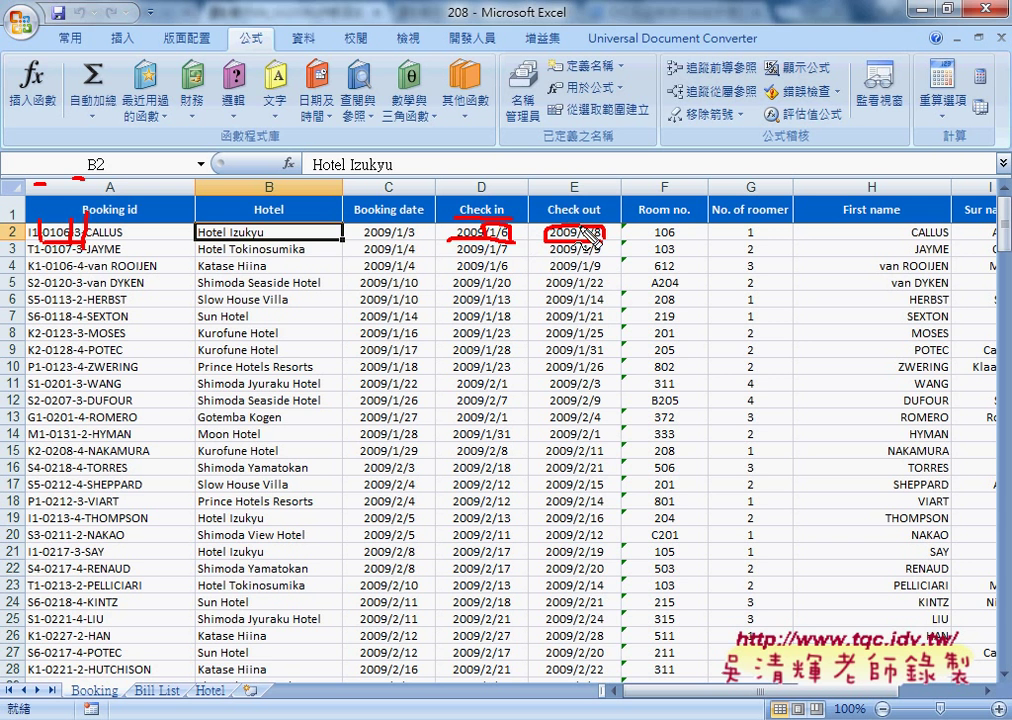
{"action": "left_click_drag", "start_coordinate": [515, 233], "coordinate": [526, 233]}
{"action": "mouse_move", "coordinate": [613, 231]}
{"action": "left_mouse_down"}
{"action": "mouse_move", "coordinate": [625, 231]}
{"action": "mouse_move", "coordinate": [622, 242]}
{"action": "left_mouse_up"}
{"action": "left_click_drag", "start_coordinate": [643, 215], "coordinate": [643, 246]}
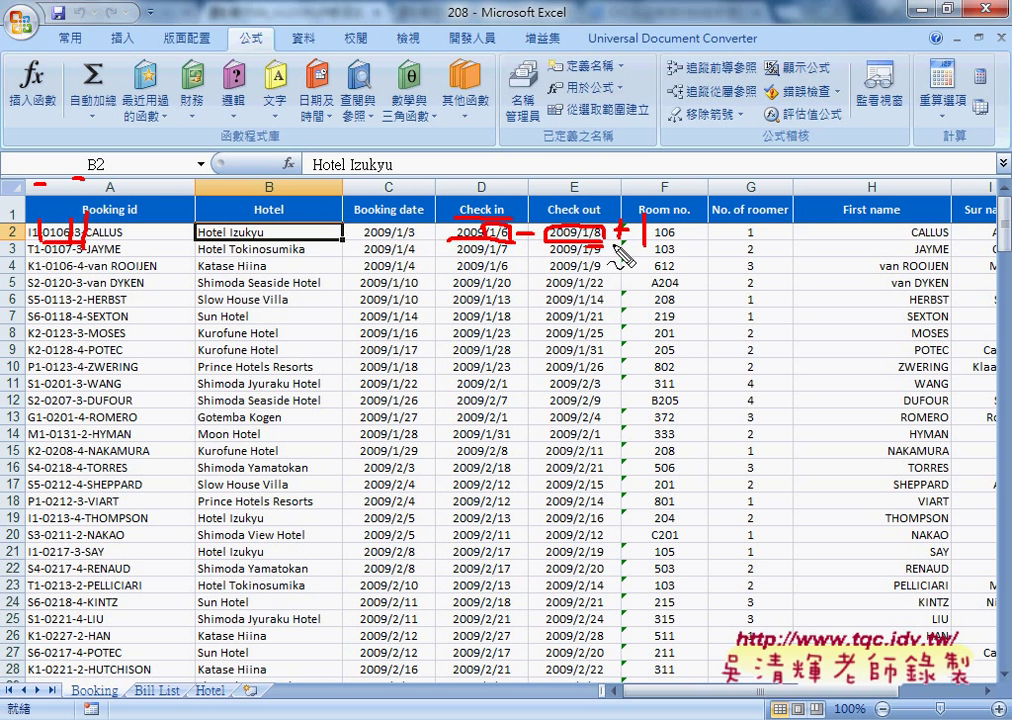
{"action": "left_click_drag", "start_coordinate": [611, 243], "coordinate": [645, 242]}
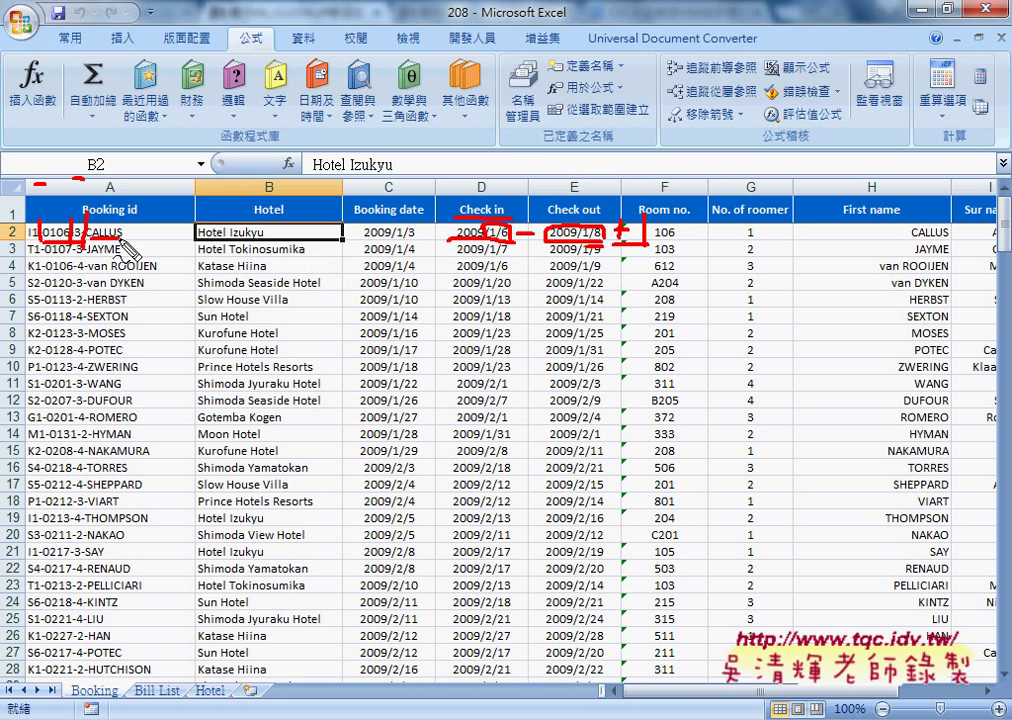
{"action": "left_click_drag", "start_coordinate": [907, 240], "coordinate": [955, 240]}
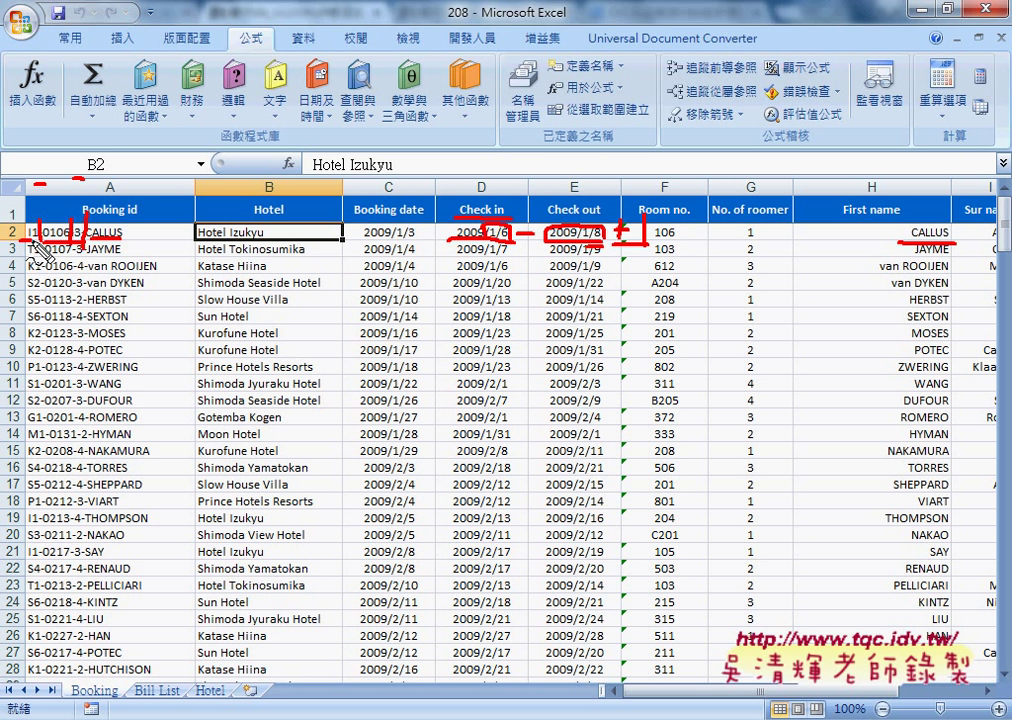
{"action": "mouse_move", "coordinate": [100, 242]}
{"action": "left_mouse_down"}
{"action": "mouse_move", "coordinate": [30, 244]}
{"action": "mouse_move", "coordinate": [118, 252]}
{"action": "left_mouse_up"}
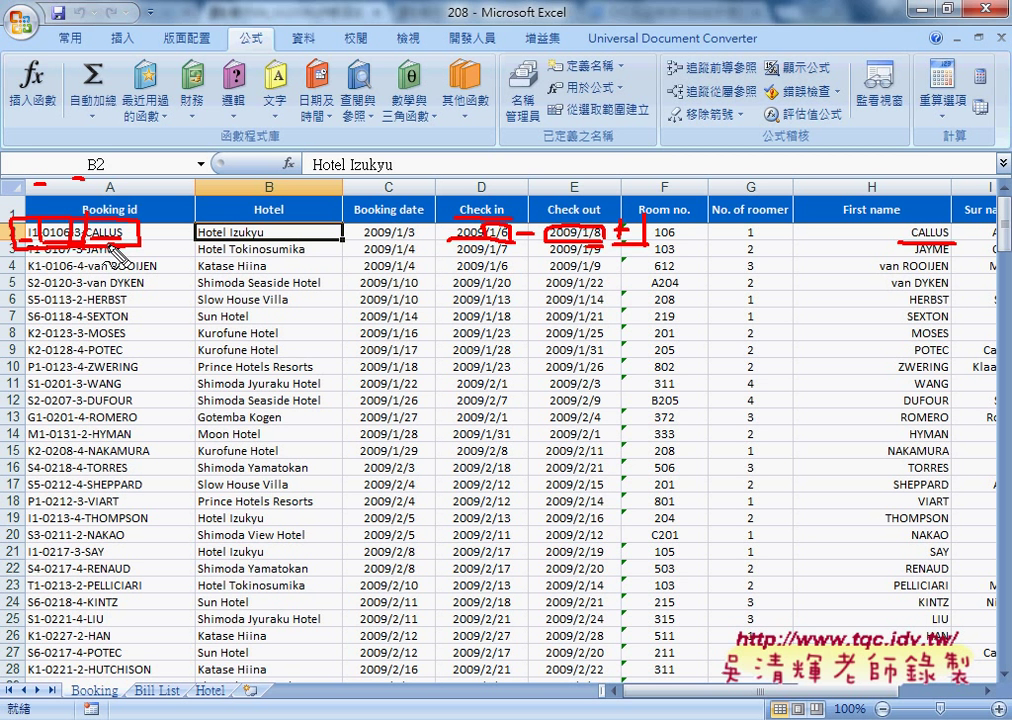
{"action": "key", "text": "Escape"}
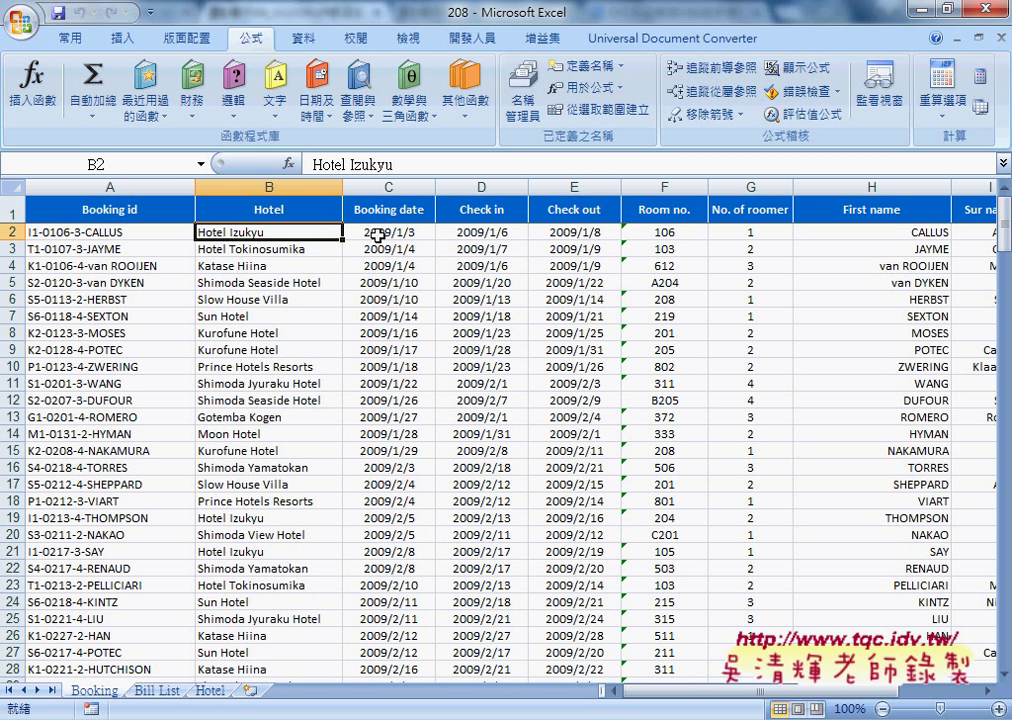
{"action": "left_click", "coordinate": [500, 233]}
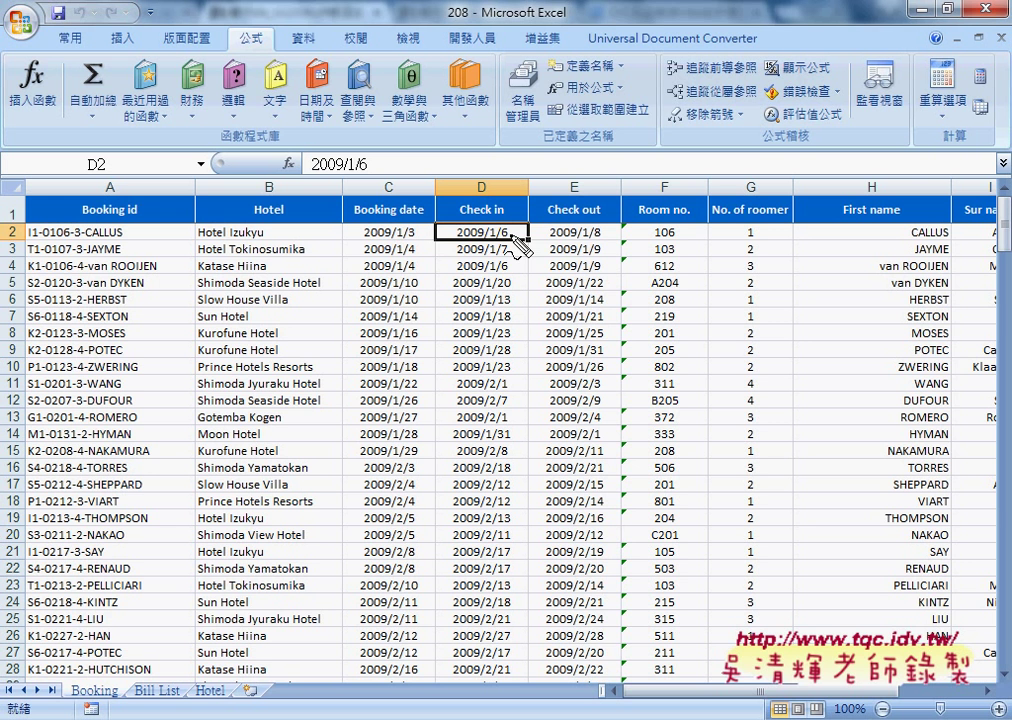
{"action": "left_click_drag", "start_coordinate": [440, 226], "coordinate": [527, 242]}
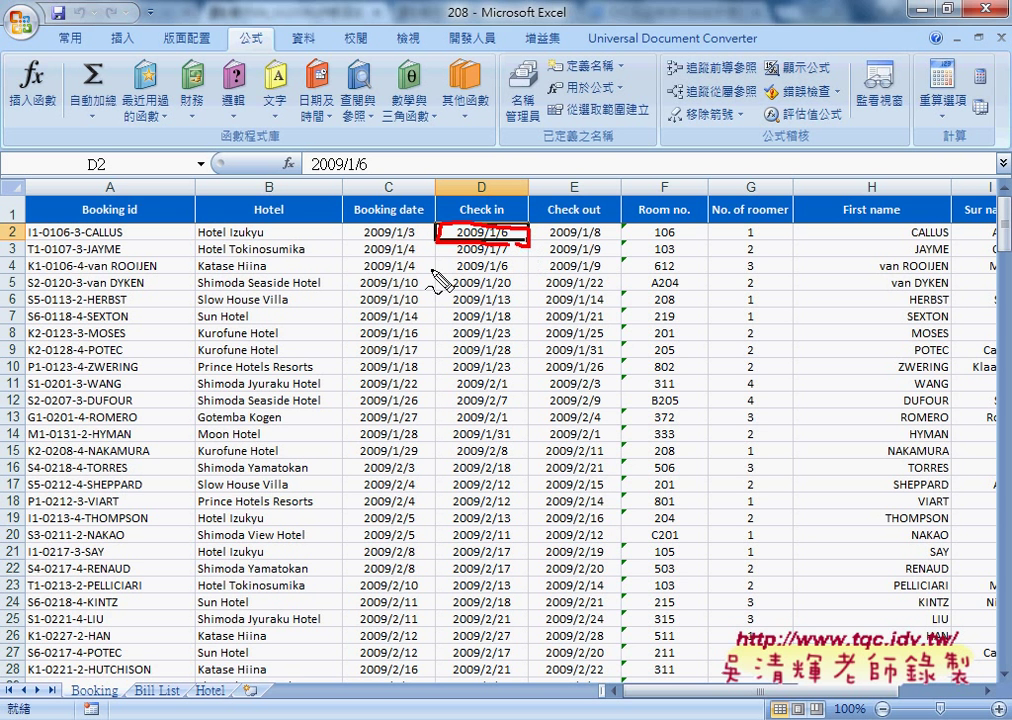
{"action": "mouse_move", "coordinate": [432, 265]}
{"action": "left_mouse_down"}
{"action": "mouse_move", "coordinate": [455, 264]}
{"action": "mouse_move", "coordinate": [445, 286]}
{"action": "mouse_move", "coordinate": [503, 290]}
{"action": "left_mouse_up"}
{"action": "mouse_move", "coordinate": [494, 272]}
{"action": "left_mouse_down"}
{"action": "mouse_move", "coordinate": [510, 270]}
{"action": "mouse_move", "coordinate": [522, 300]}
{"action": "left_mouse_up"}
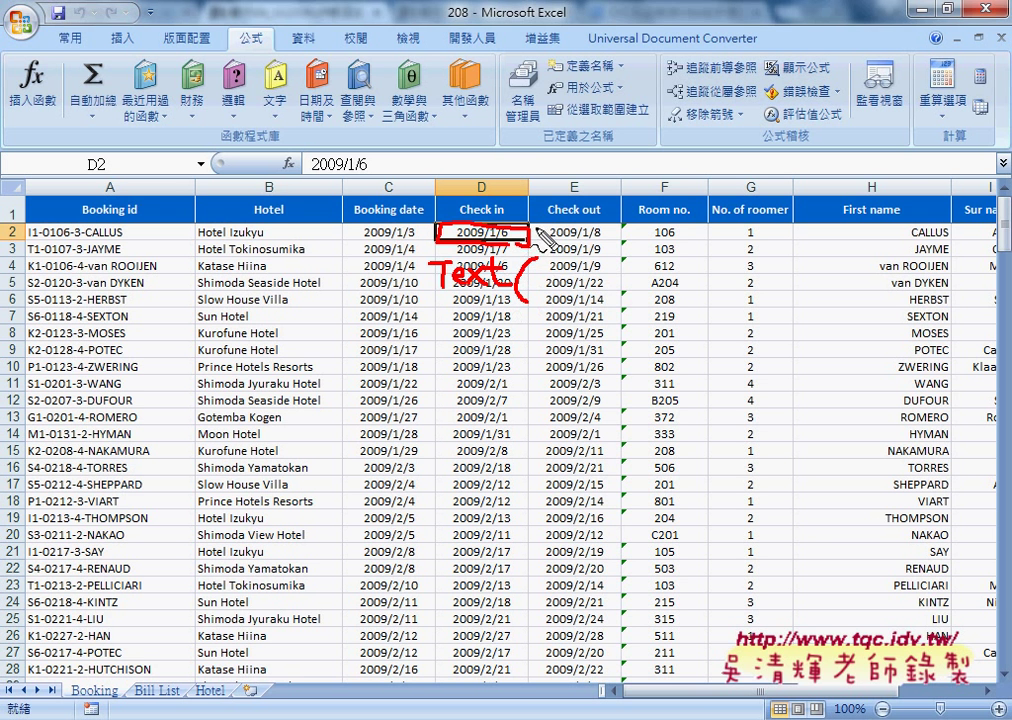
{"action": "mouse_move", "coordinate": [528, 230]}
{"action": "left_mouse_down"}
{"action": "mouse_move", "coordinate": [558, 270]}
{"action": "mouse_move", "coordinate": [566, 258]}
{"action": "mouse_move", "coordinate": [556, 276]}
{"action": "mouse_move", "coordinate": [588, 303]}
{"action": "left_mouse_up"}
{"action": "mouse_move", "coordinate": [622, 258]}
{"action": "left_mouse_down"}
{"action": "mouse_move", "coordinate": [622, 272]}
{"action": "mouse_move", "coordinate": [633, 272]}
{"action": "left_mouse_up"}
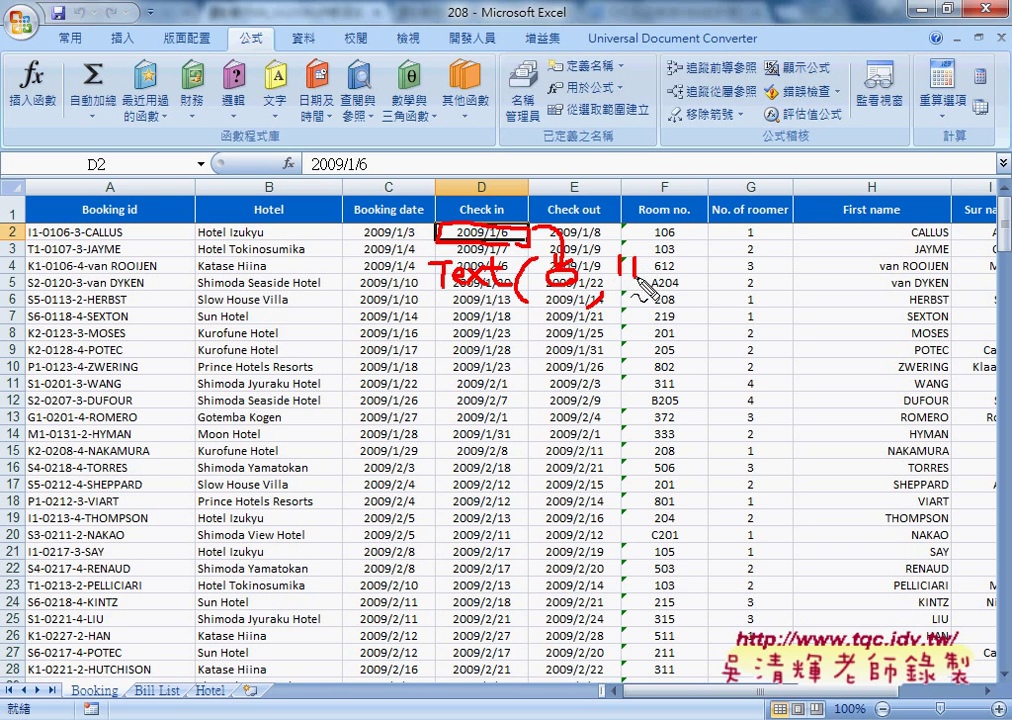
{"action": "mouse_move", "coordinate": [737, 256]}
{"action": "left_mouse_down"}
{"action": "mouse_move", "coordinate": [737, 270]}
{"action": "mouse_move", "coordinate": [750, 270]}
{"action": "left_mouse_up"}
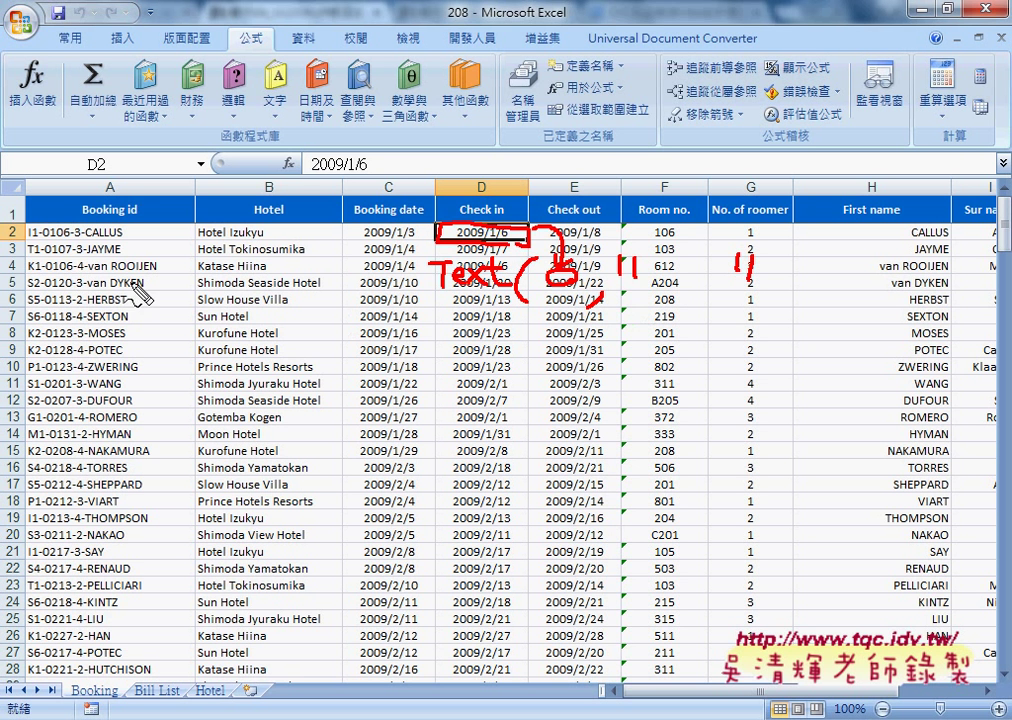
{"action": "left_click_drag", "start_coordinate": [44, 241], "coordinate": [69, 241]}
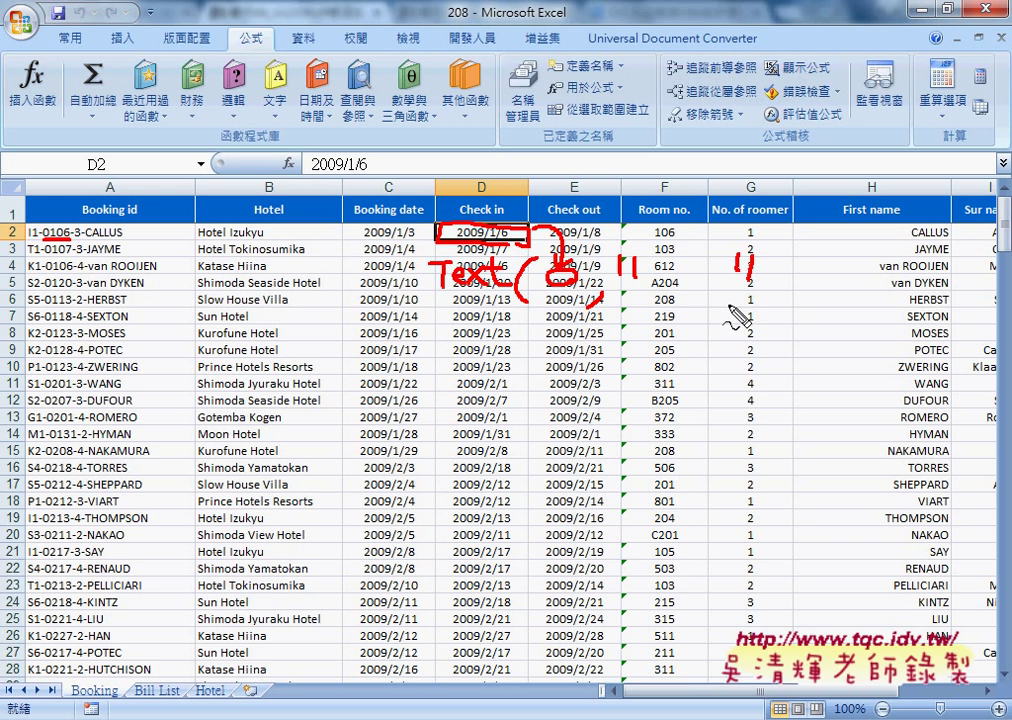
{"action": "mouse_move", "coordinate": [722, 314]}
{"action": "left_mouse_down"}
{"action": "mouse_move", "coordinate": [680, 314]}
{"action": "mouse_move", "coordinate": [718, 322]}
{"action": "left_mouse_up"}
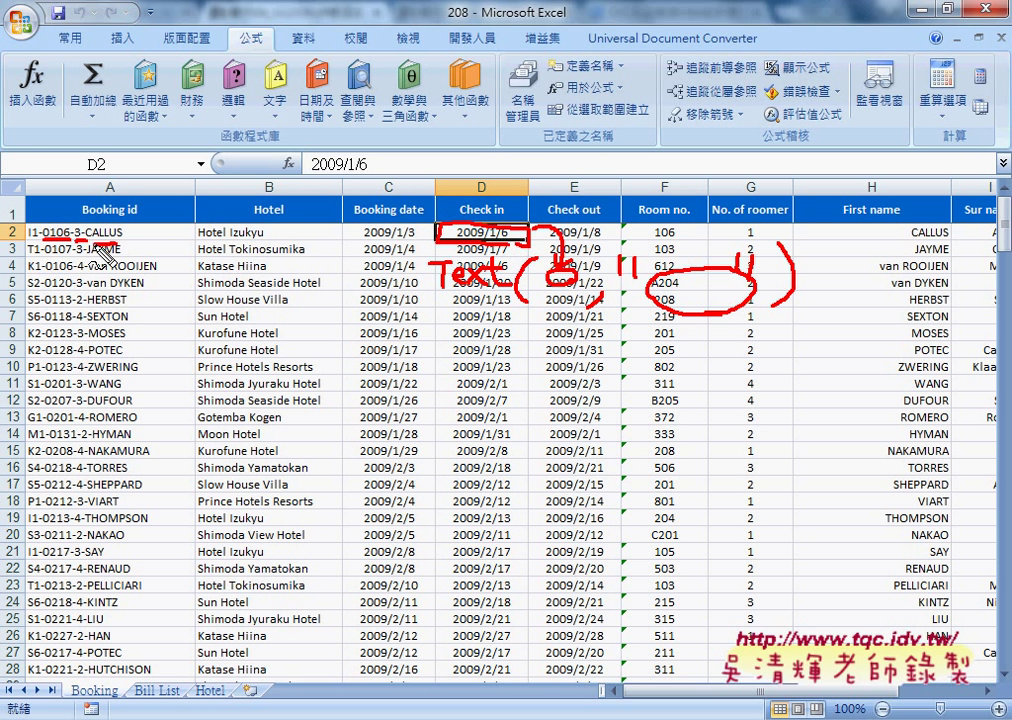
{"action": "mouse_move", "coordinate": [80, 216]}
{"action": "left_mouse_down"}
{"action": "mouse_move", "coordinate": [80, 242]}
{"action": "mouse_move", "coordinate": [115, 241]}
{"action": "left_mouse_up"}
{"action": "mouse_move", "coordinate": [63, 216]}
{"action": "left_mouse_down"}
{"action": "mouse_move", "coordinate": [63, 242]}
{"action": "mouse_move", "coordinate": [43, 242]}
{"action": "left_mouse_up"}
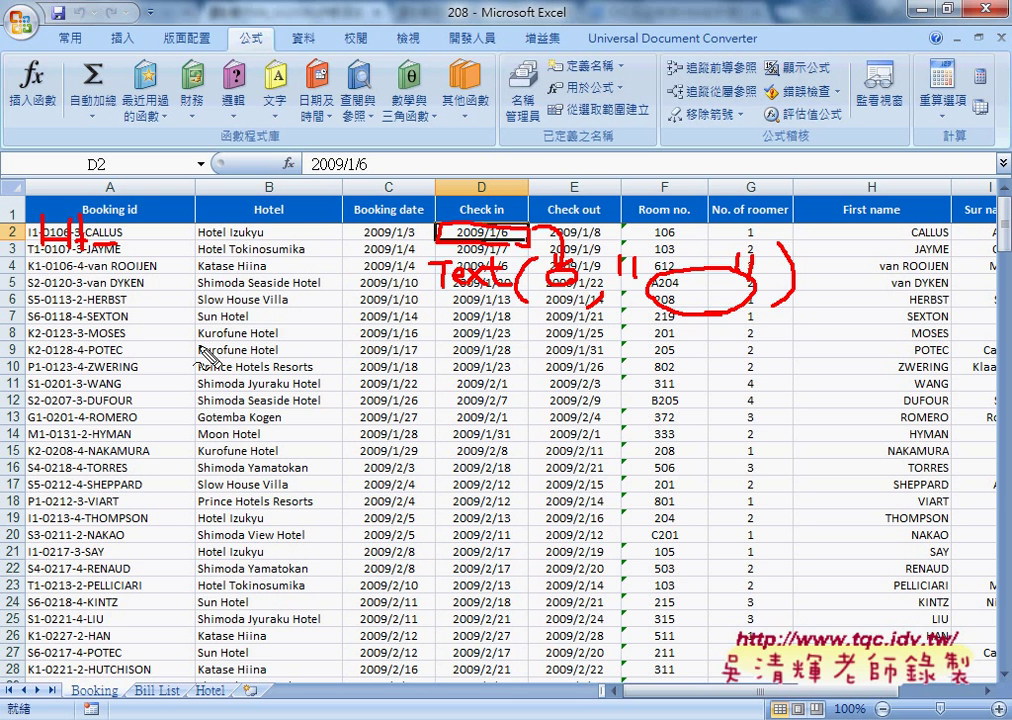
{"action": "key", "text": "Escape"}
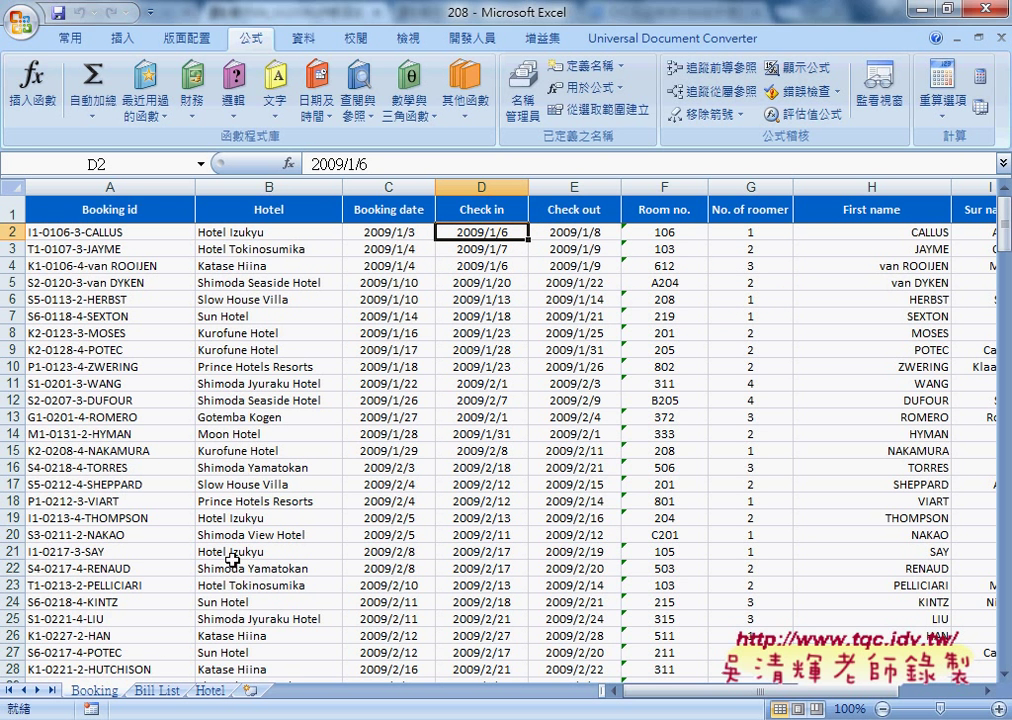
{"action": "left_click", "coordinate": [160, 691]}
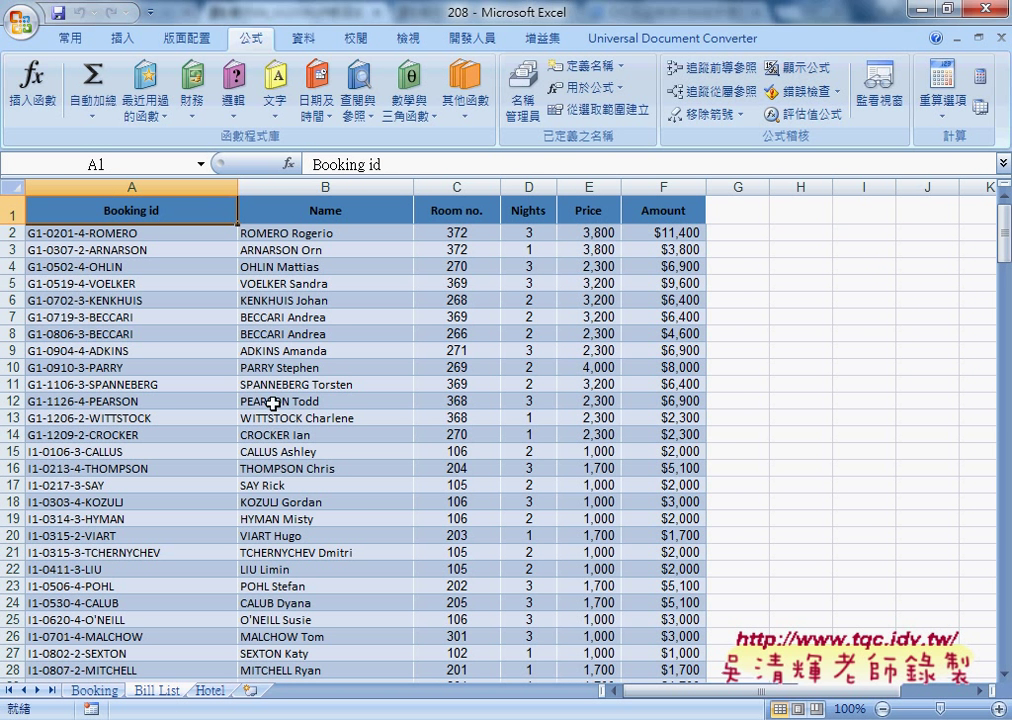
{"action": "left_click", "coordinate": [339, 236]}
{"action": "left_click", "coordinate": [190, 234]}
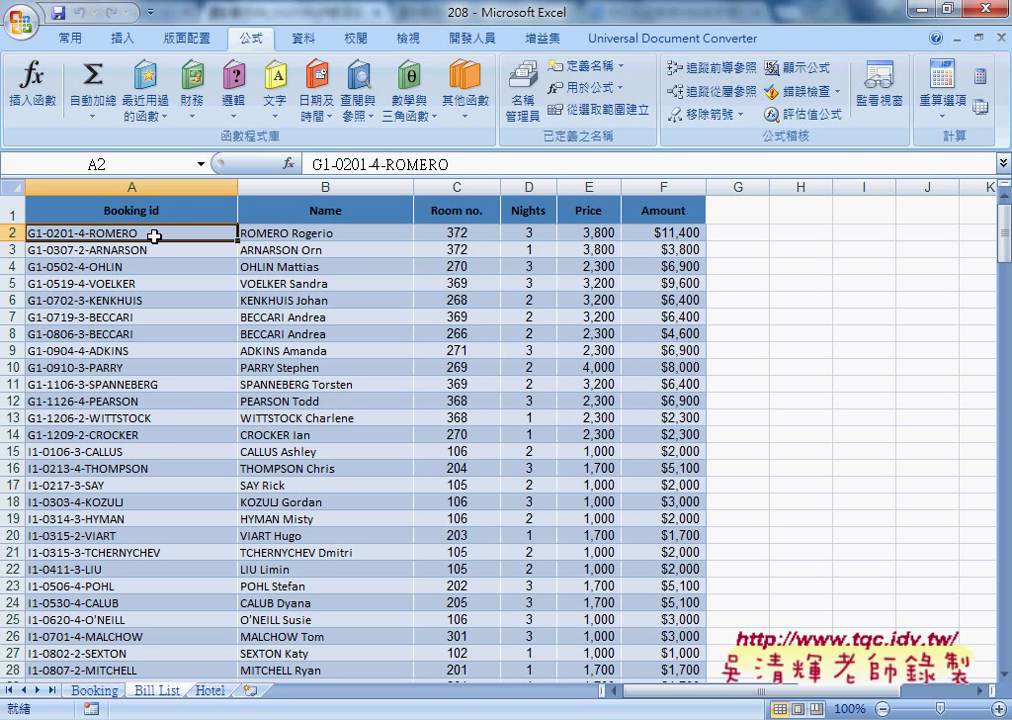
{"action": "left_click", "coordinate": [303, 237]}
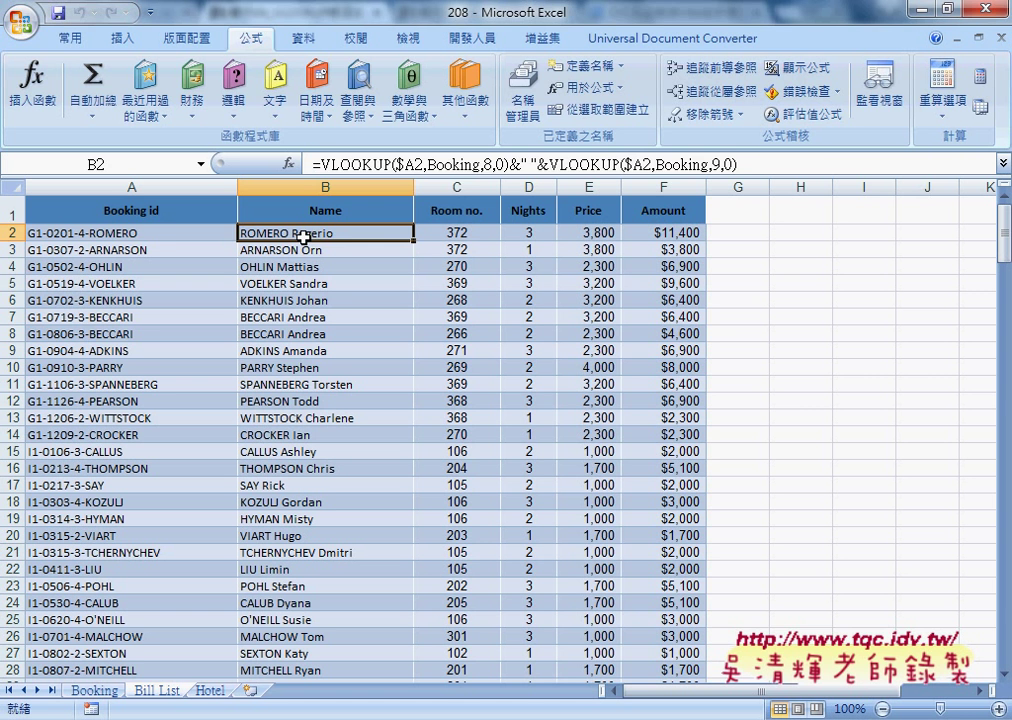
{"action": "left_click", "coordinate": [208, 234]}
{"action": "left_click_drag", "start_coordinate": [463, 165], "coordinate": [287, 170]}
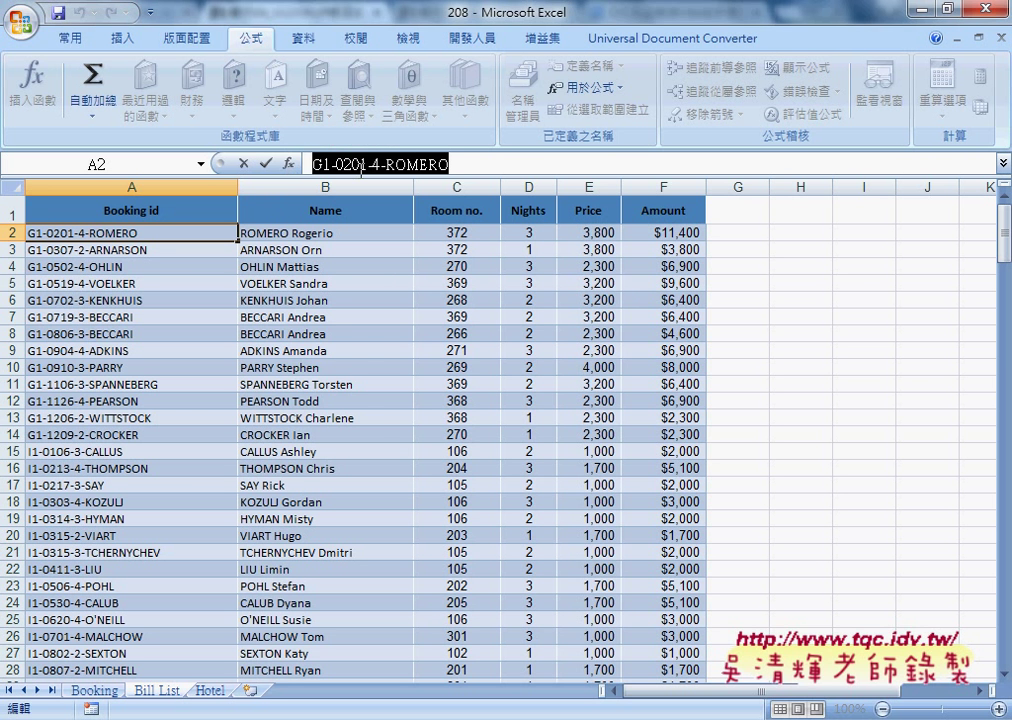
{"action": "left_click", "coordinate": [266, 163]}
{"action": "left_click", "coordinate": [94, 691]}
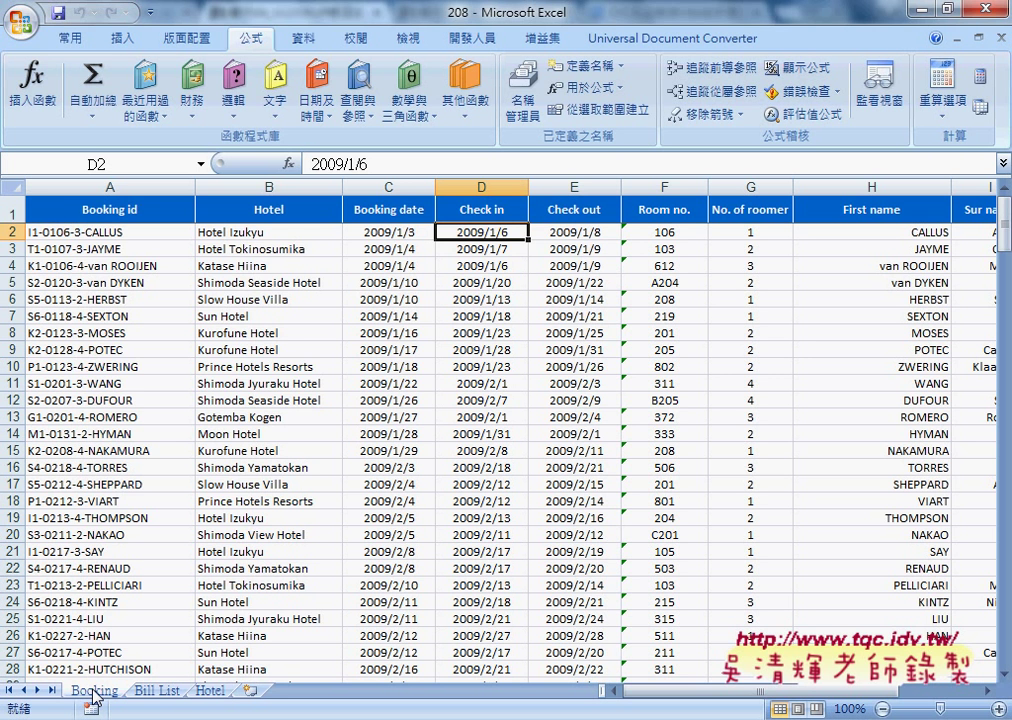
Open Find with Ctrl+F and paste G1-0201-4-ROMERO as the search term
{"action": "key", "text": "ctrl+f"}
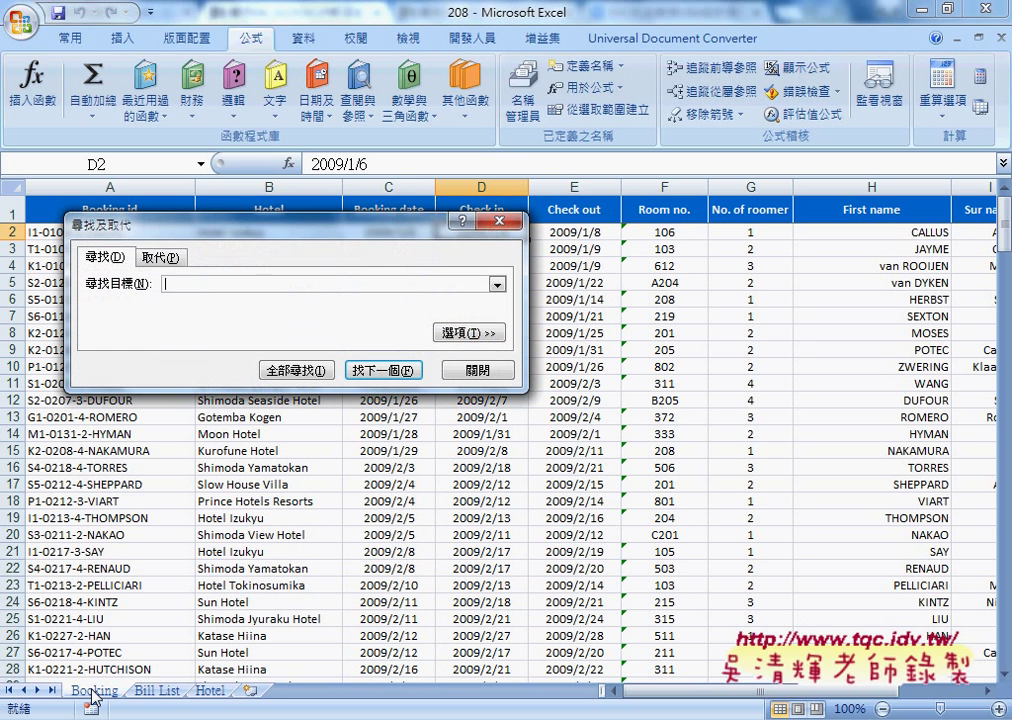
{"action": "right_click", "coordinate": [402, 284]}
{"action": "left_click", "coordinate": [415, 337]}
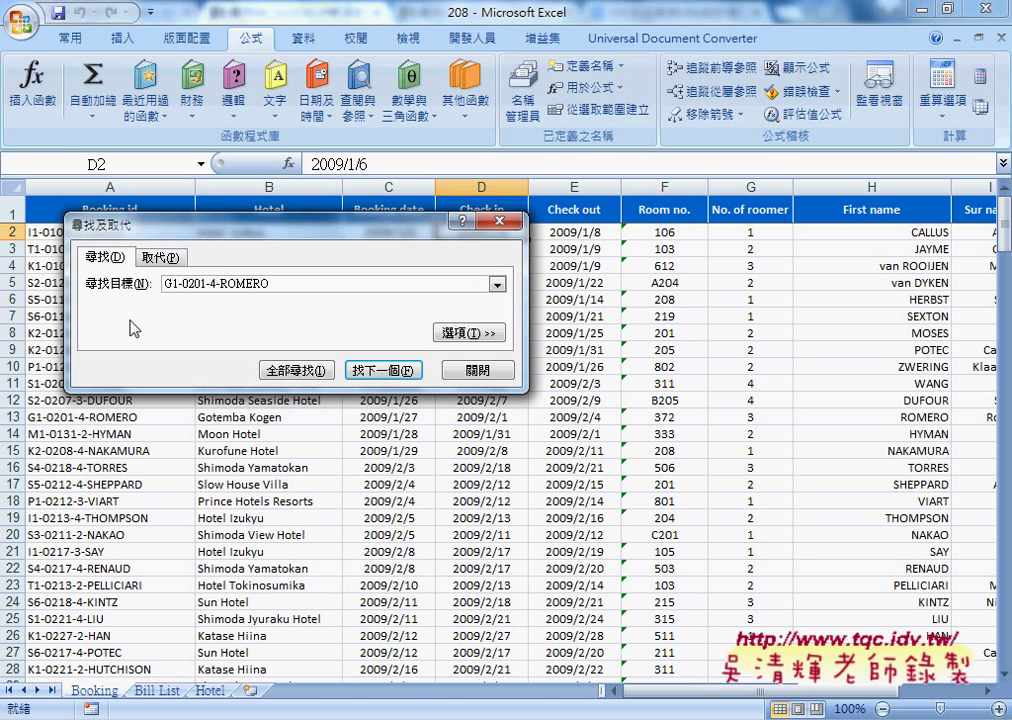
{"action": "left_click_drag", "start_coordinate": [390, 224], "coordinate": [549, 224]}
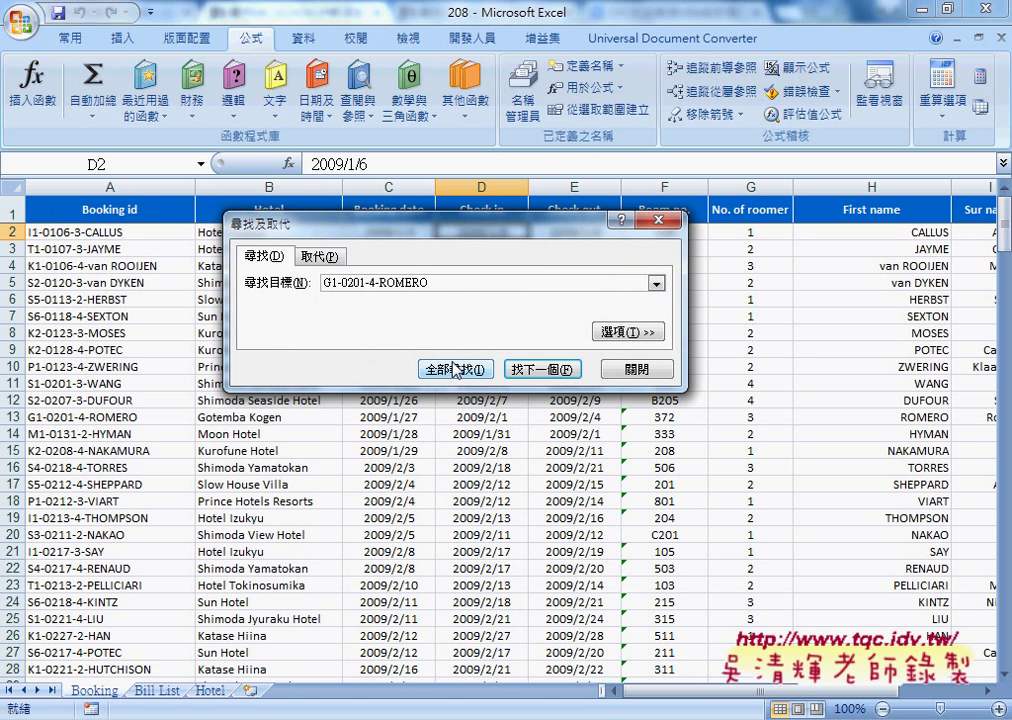
Set Look in to Values and Search By Columns, then Find All to locate A13
{"action": "left_click", "coordinate": [628, 331]}
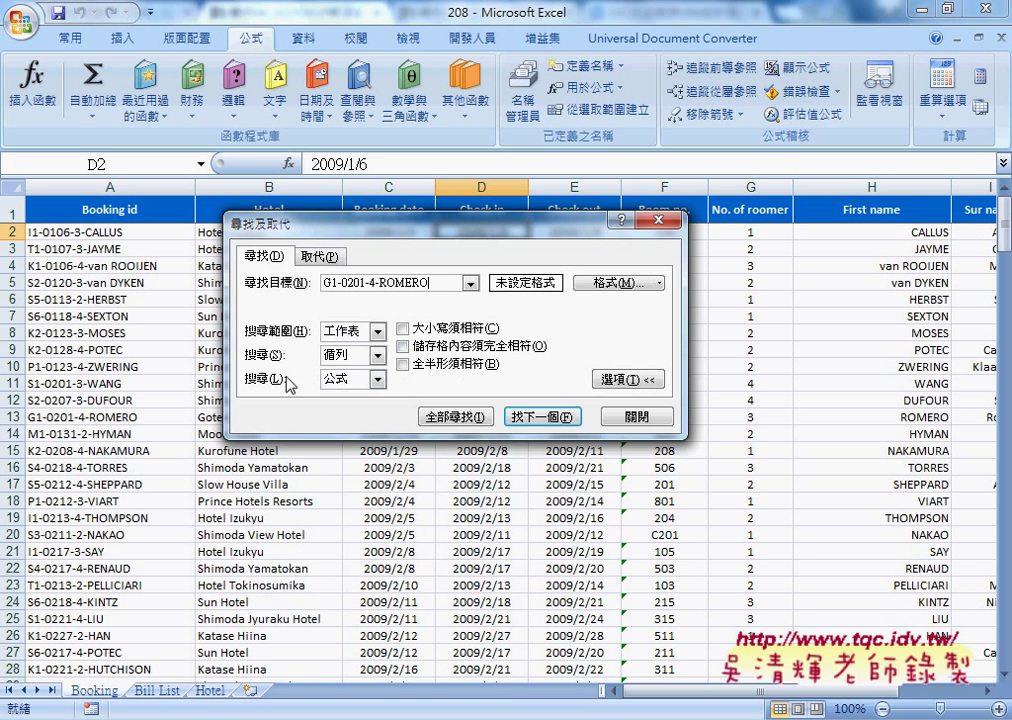
{"action": "left_click", "coordinate": [350, 380]}
{"action": "key", "text": "Down"}
{"action": "key", "text": "Return"}
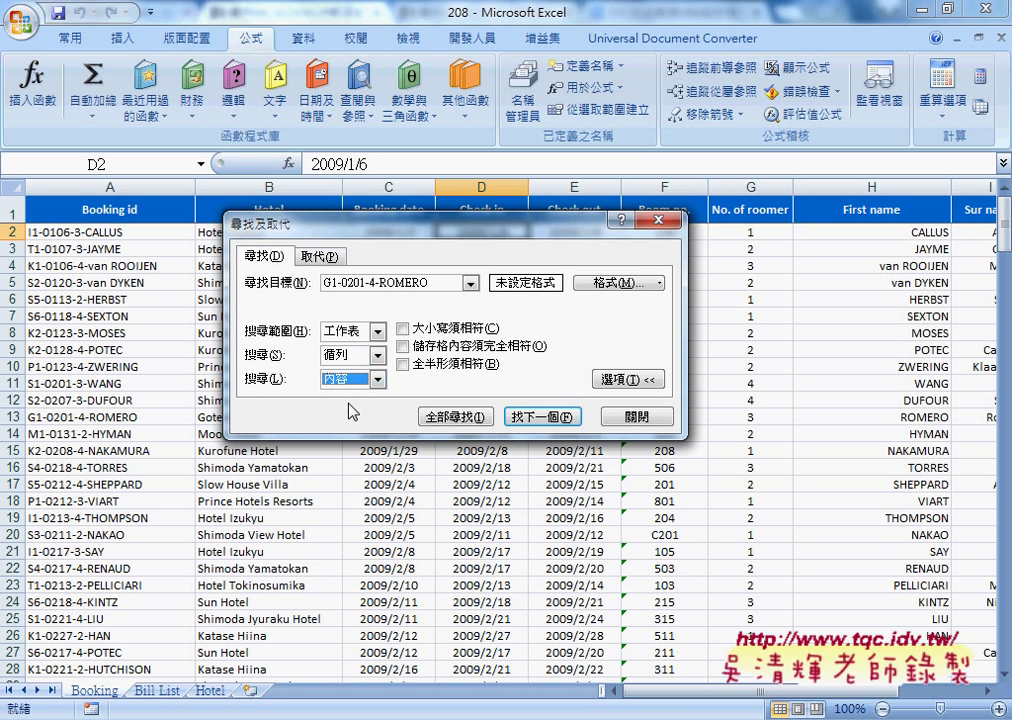
{"action": "left_click", "coordinate": [350, 355]}
{"action": "left_click", "coordinate": [342, 387]}
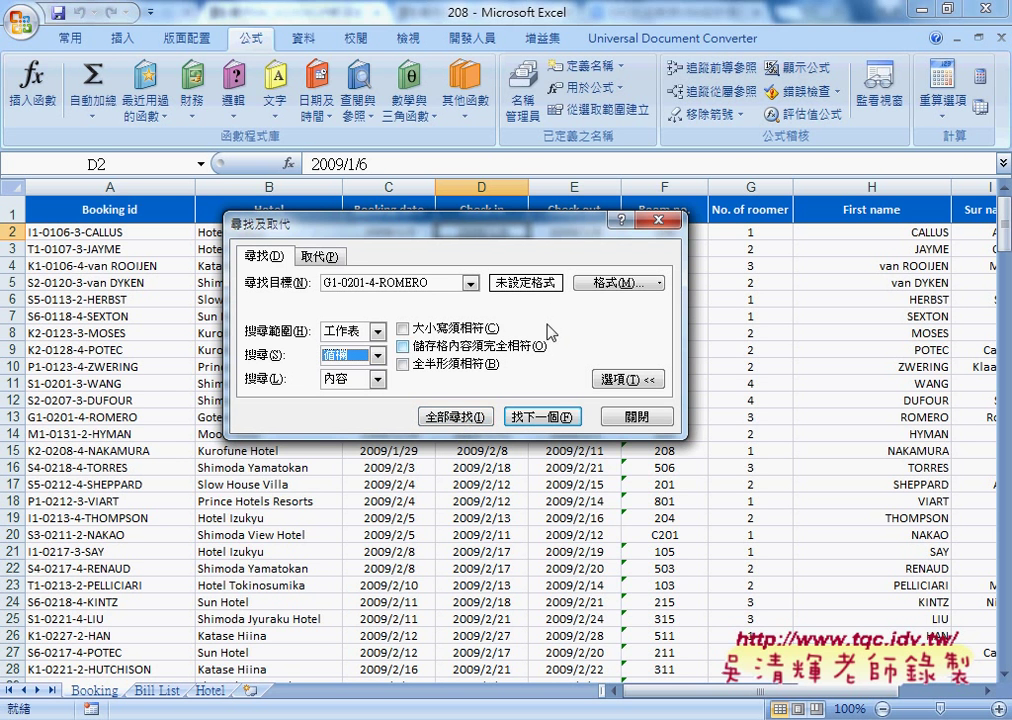
{"action": "left_click", "coordinate": [453, 416]}
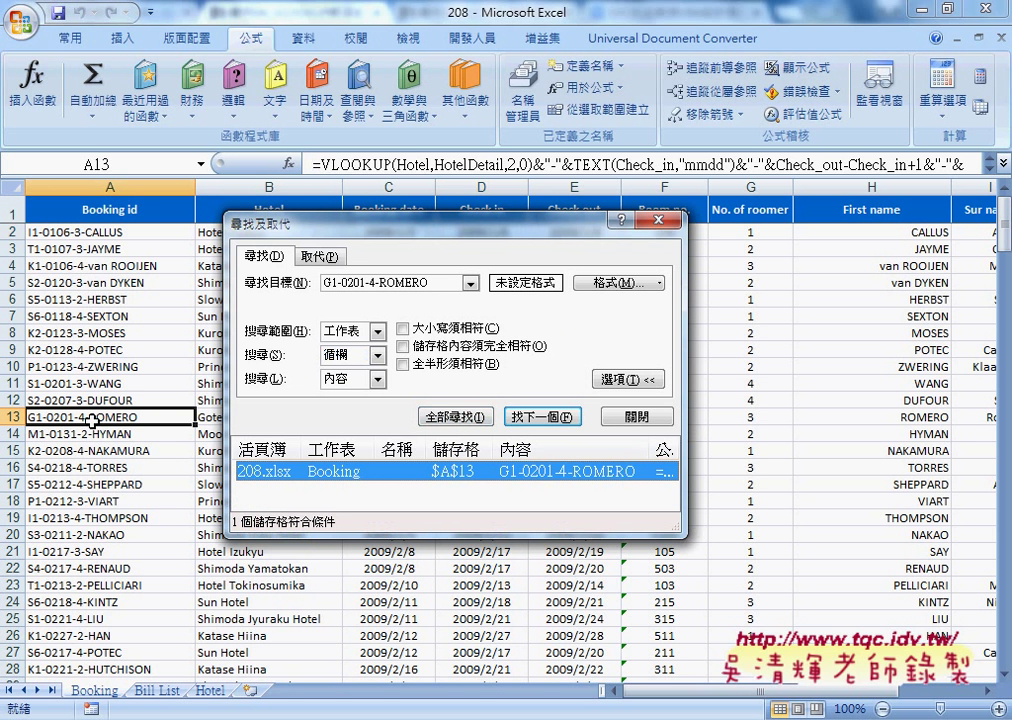
{"action": "left_click_drag", "start_coordinate": [350, 222], "coordinate": [655, 213]}
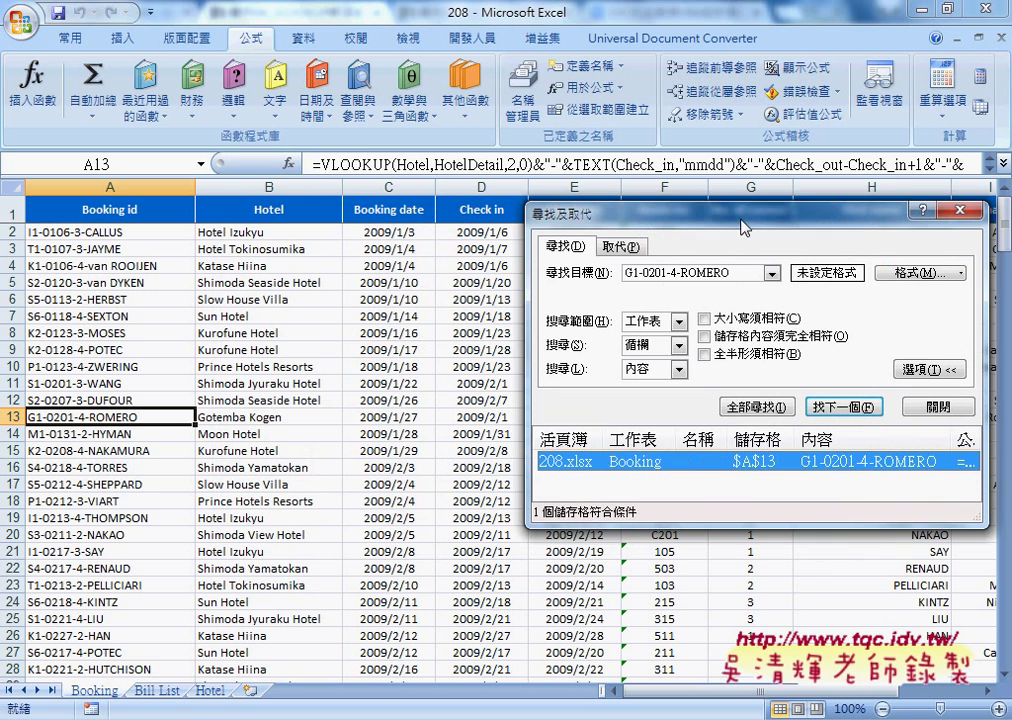
{"action": "left_click", "coordinate": [965, 211]}
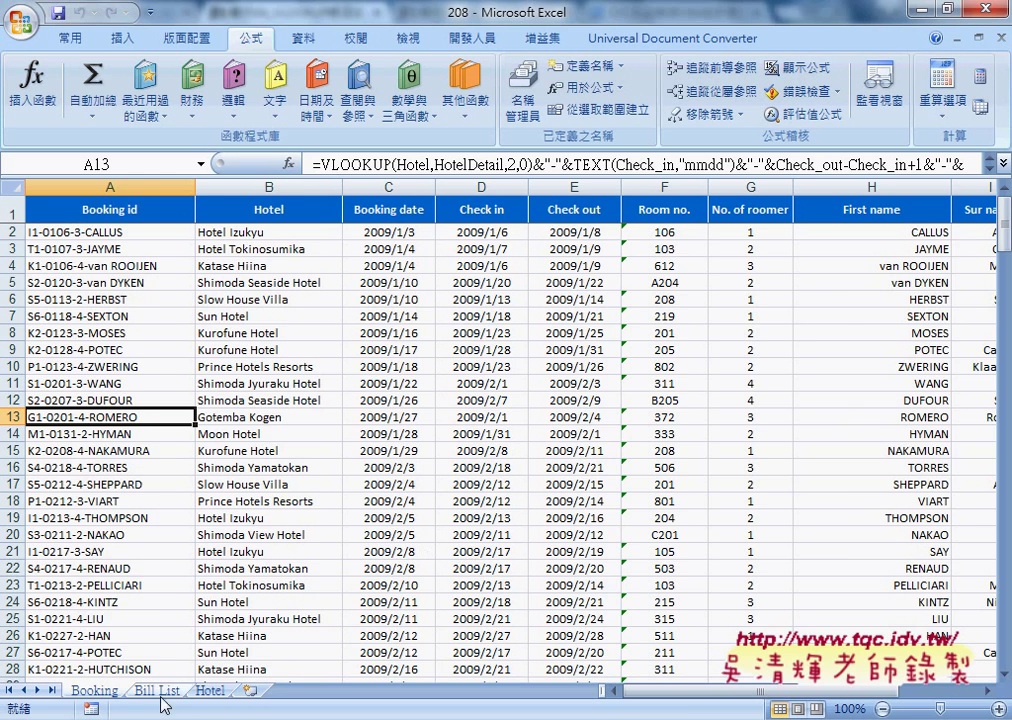
{"action": "mouse_move", "coordinate": [678, 690]}
{"action": "left_mouse_down"}
{"action": "mouse_move", "coordinate": [760, 705]}
{"action": "mouse_move", "coordinate": [705, 703]}
{"action": "left_mouse_up"}
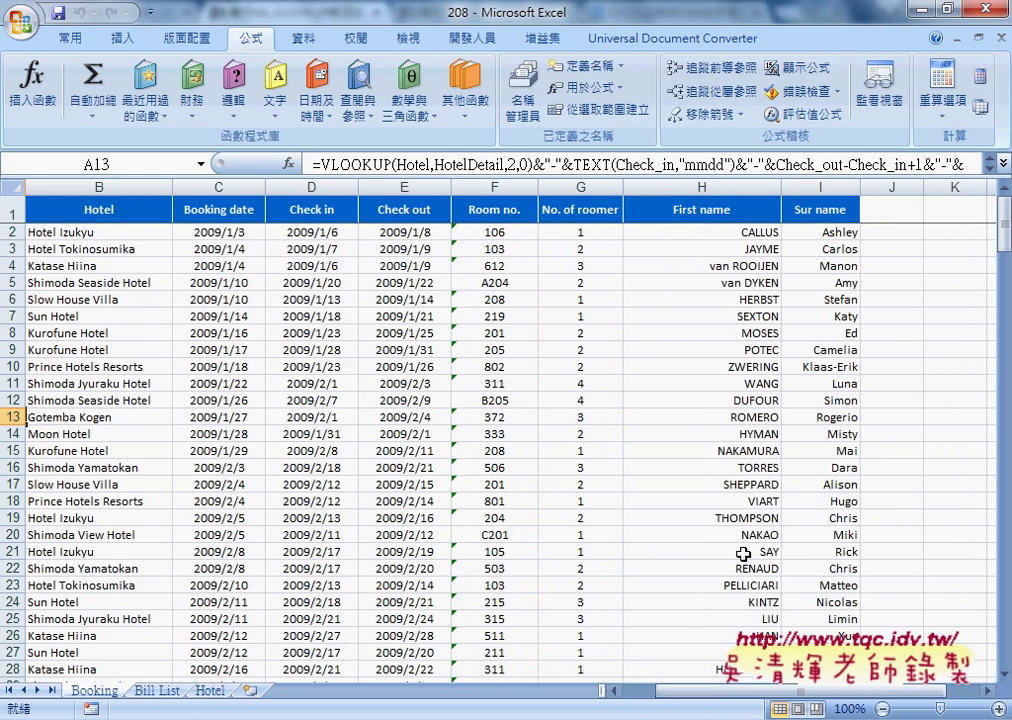
{"action": "left_click_drag", "start_coordinate": [829, 418], "coordinate": [715, 418]}
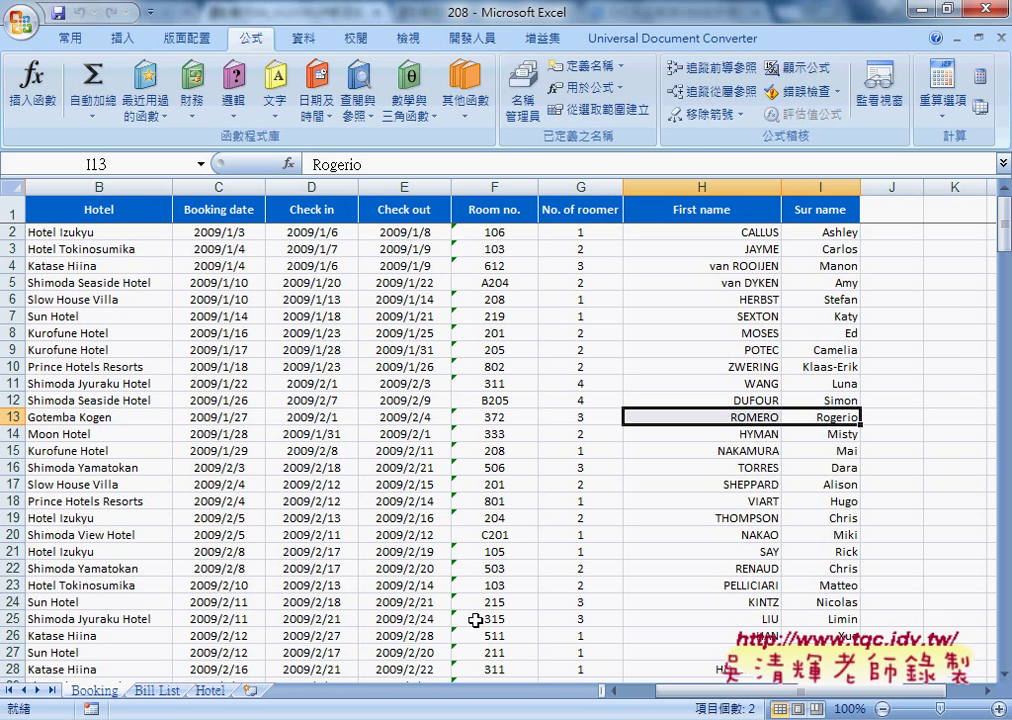
{"action": "left_click", "coordinate": [158, 690]}
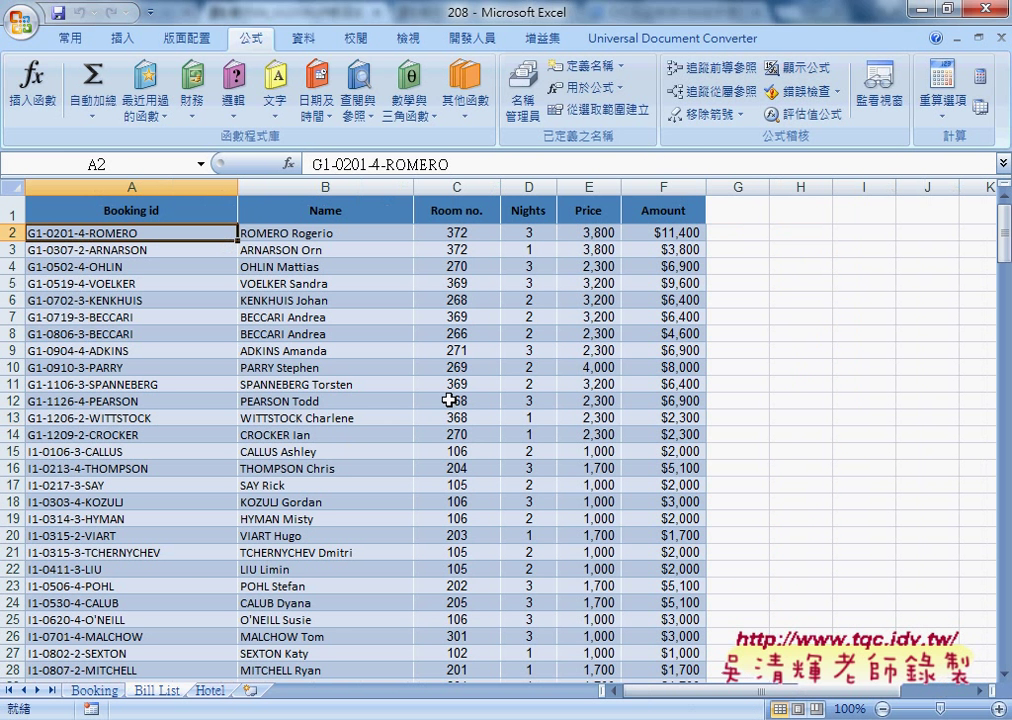
{"action": "left_click", "coordinate": [457, 232]}
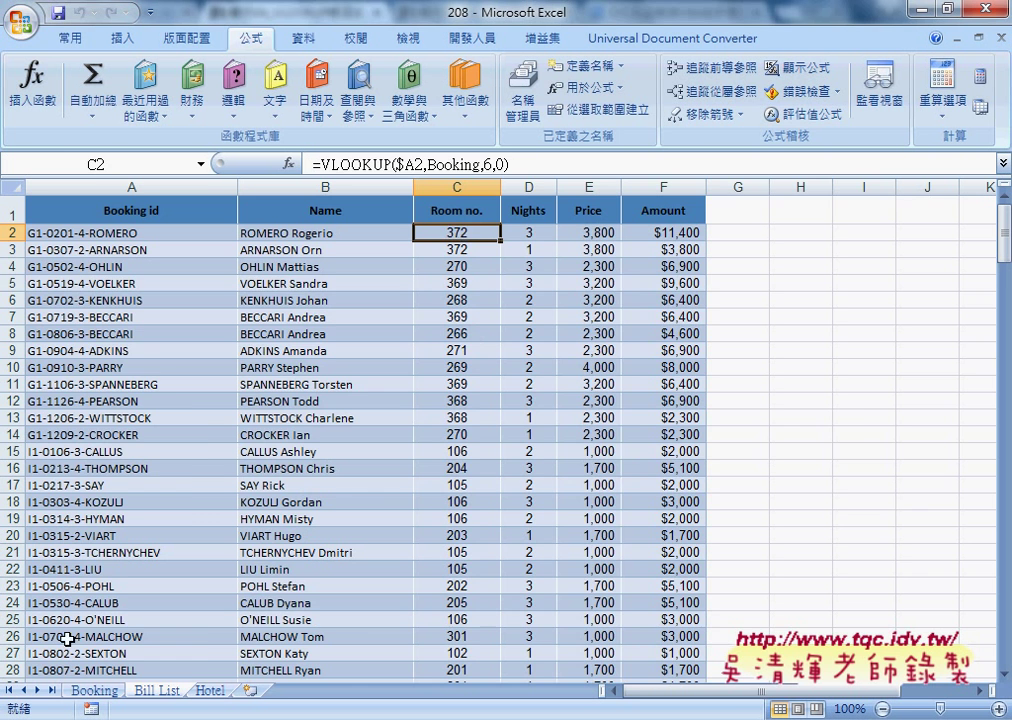
{"action": "left_click", "coordinate": [98, 690]}
{"action": "left_click", "coordinate": [508, 420]}
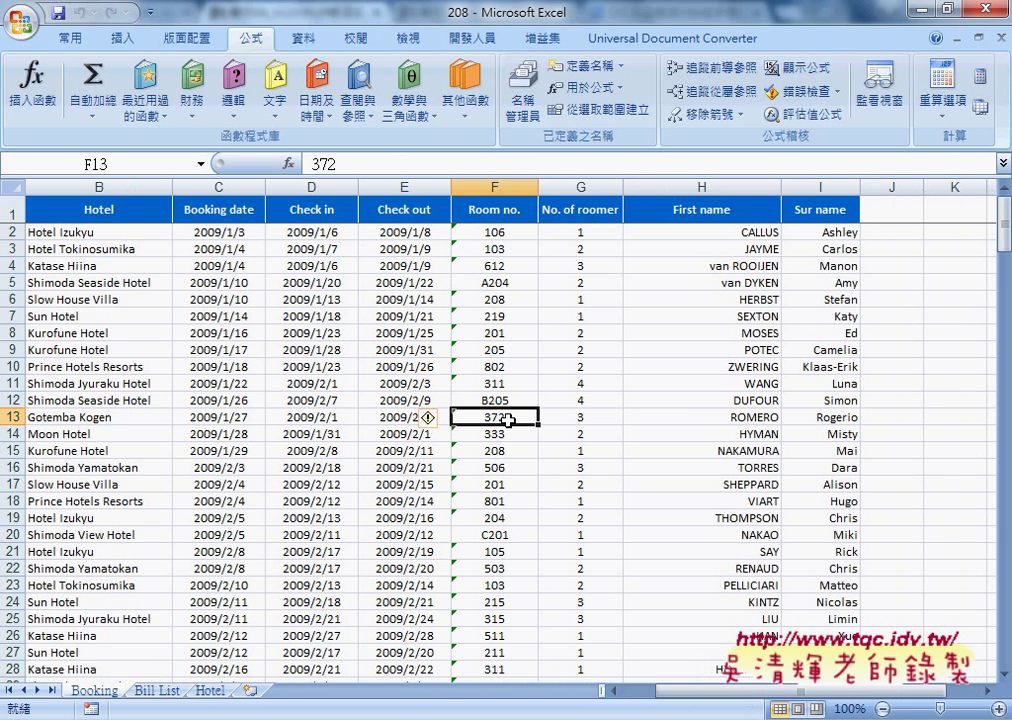
Check the Bill List Nights (D2) and price lookup (E2) formulas, then view the Hotel sheet
{"action": "left_click", "coordinate": [157, 690]}
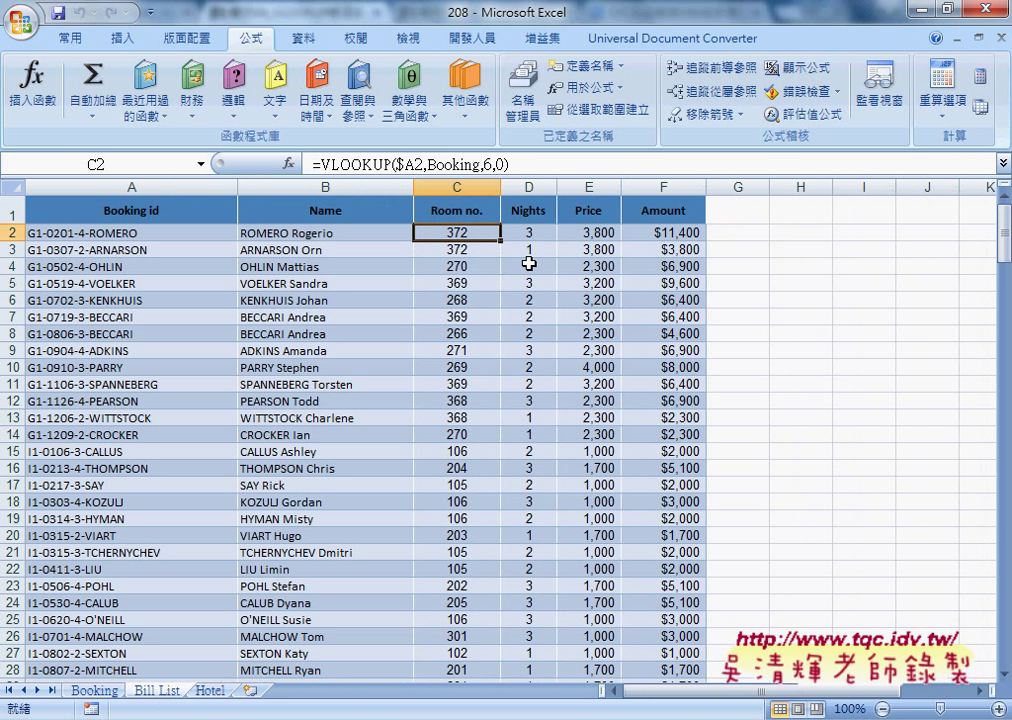
{"action": "left_click", "coordinate": [538, 233]}
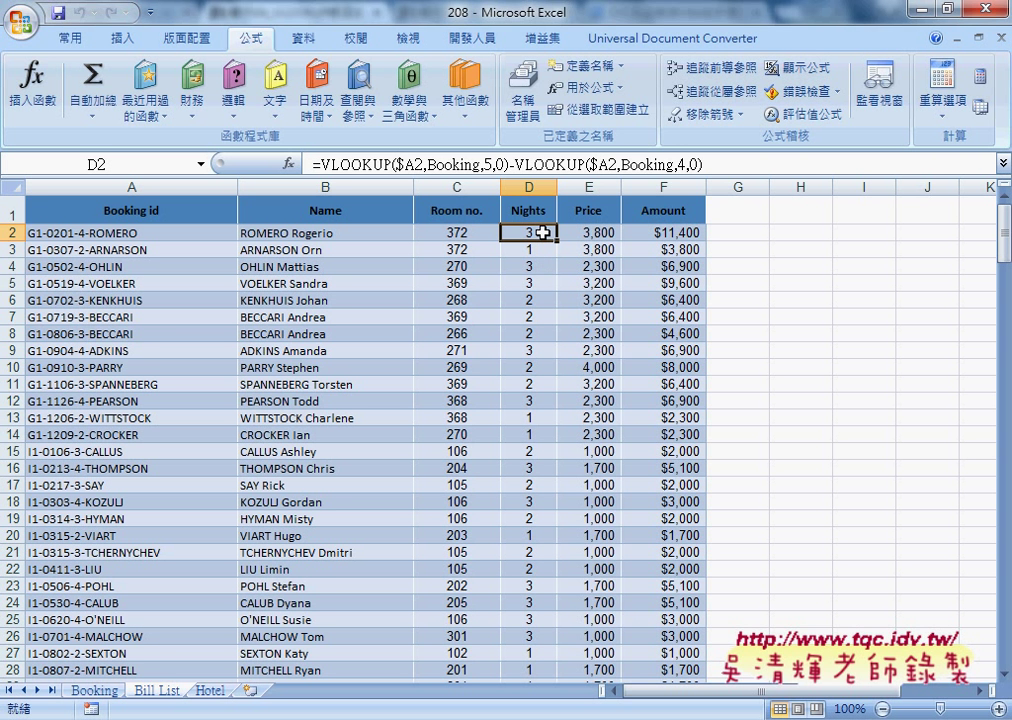
{"action": "left_click", "coordinate": [598, 234]}
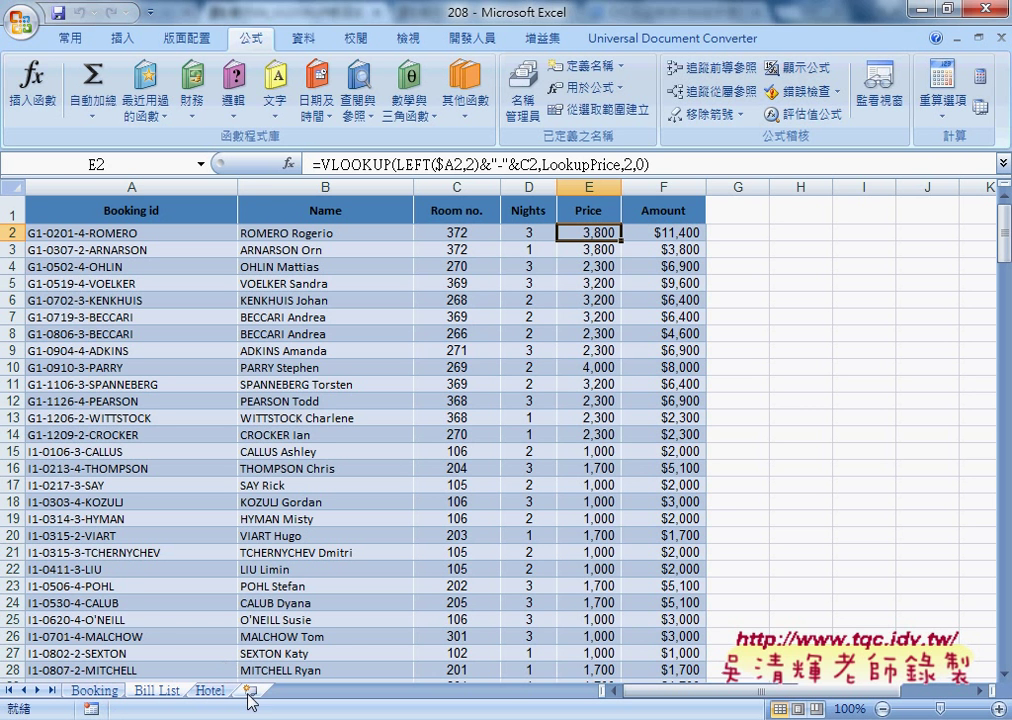
{"action": "left_click", "coordinate": [210, 690]}
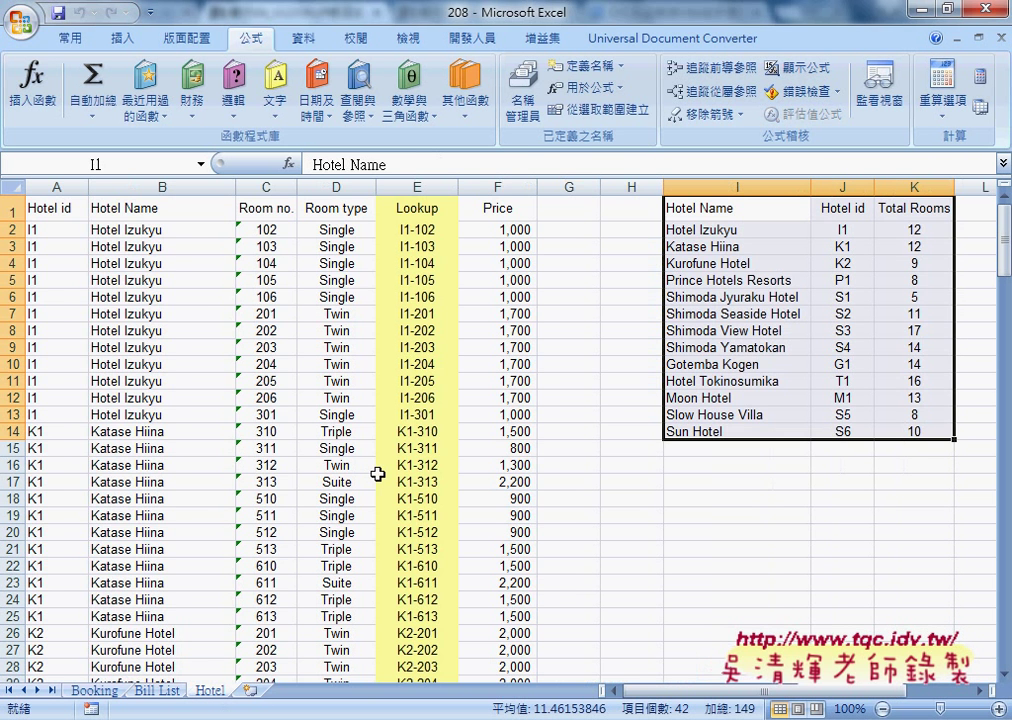
Verify in Name Manager that LookupPrice refers to Hotel!$E$2:$F$150, then close it
{"action": "left_click", "coordinate": [424, 263]}
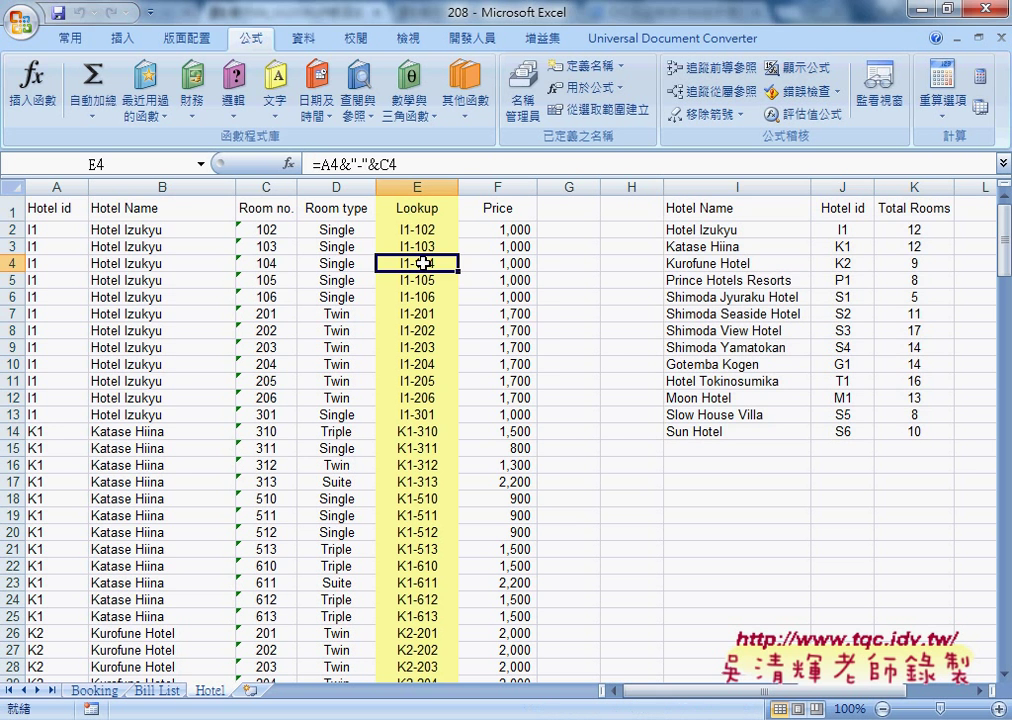
{"action": "left_click", "coordinate": [522, 100]}
{"action": "scroll", "coordinate": [436, 276], "scroll_direction": "down", "scroll_amount": 1}
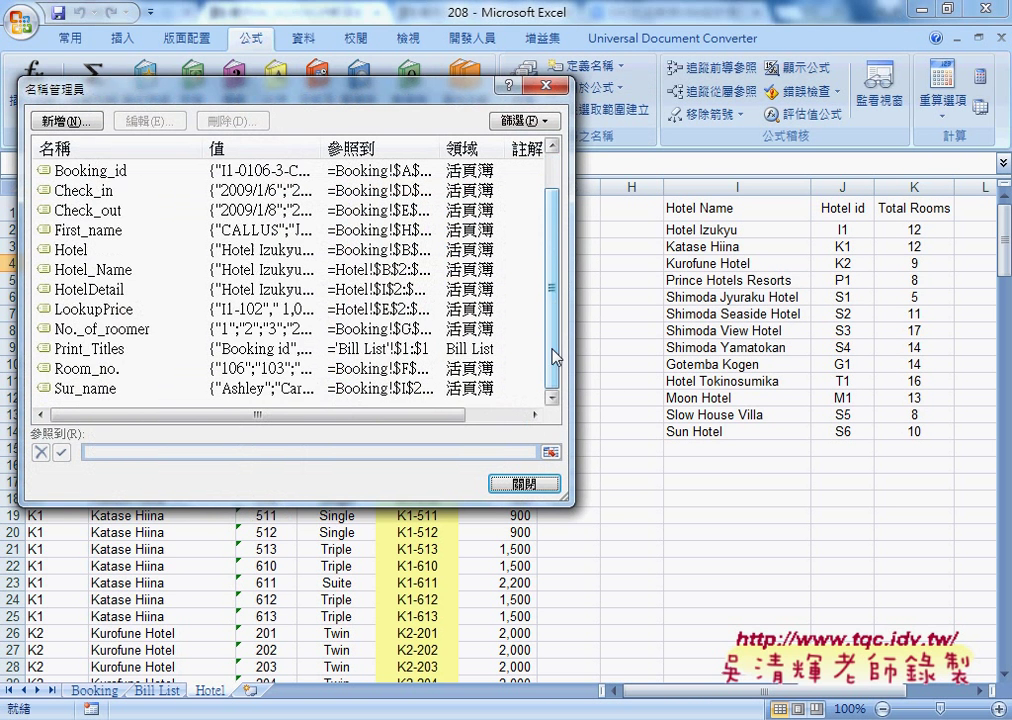
{"action": "left_click", "coordinate": [120, 311]}
{"action": "key", "text": "Tab"}
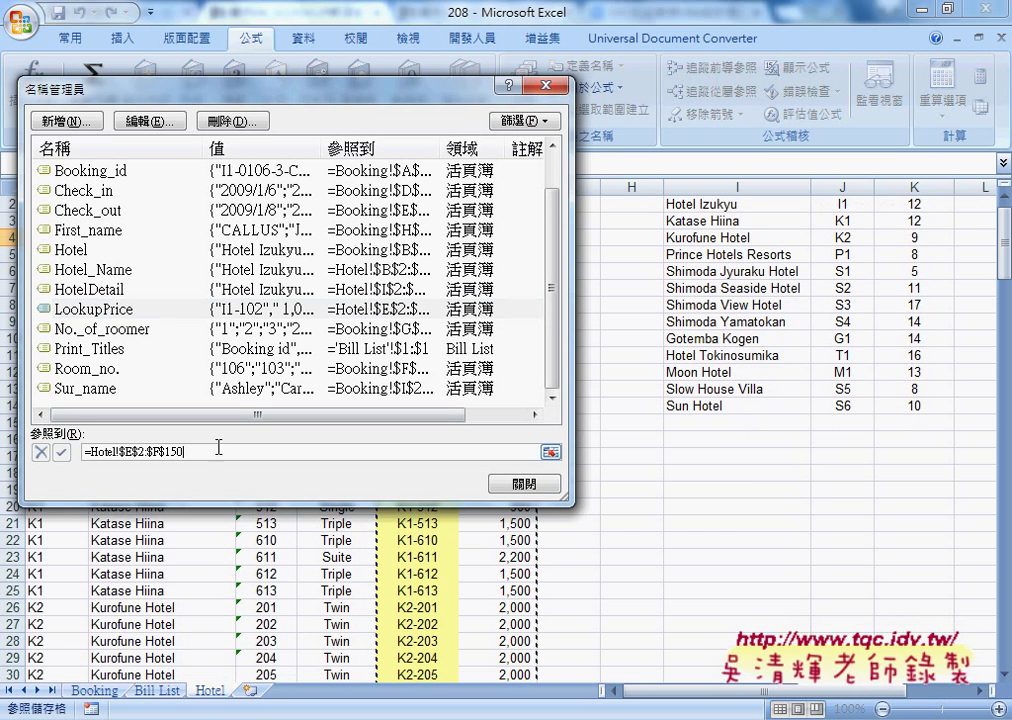
{"action": "left_click_drag", "start_coordinate": [312, 97], "coordinate": [851, 139]}
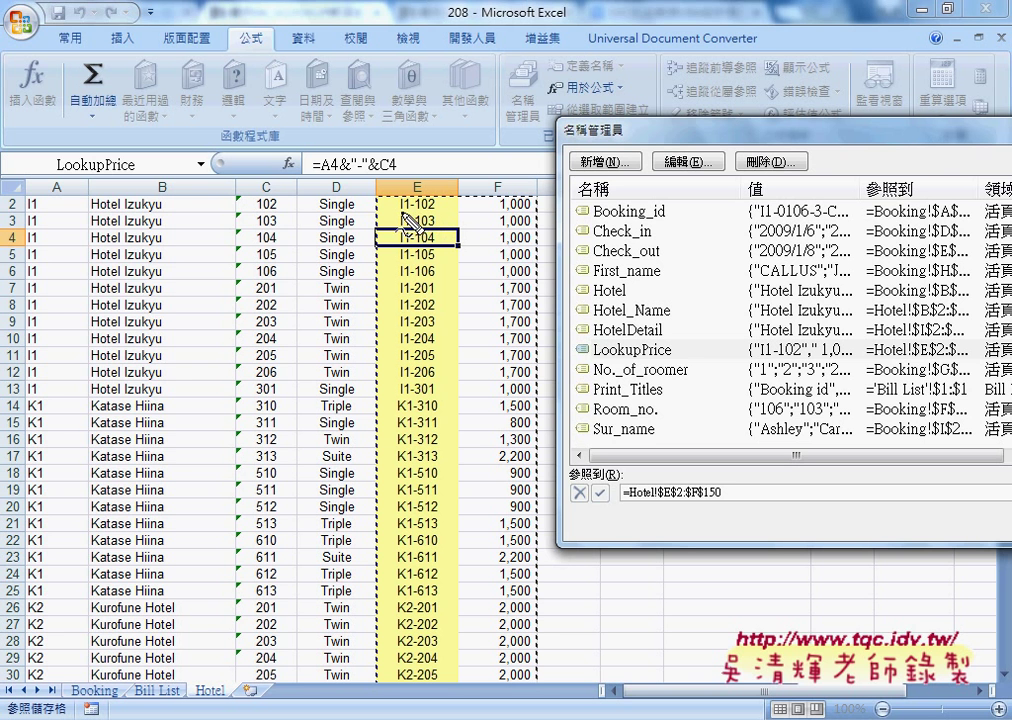
{"action": "left_click_drag", "start_coordinate": [399, 212], "coordinate": [437, 212]}
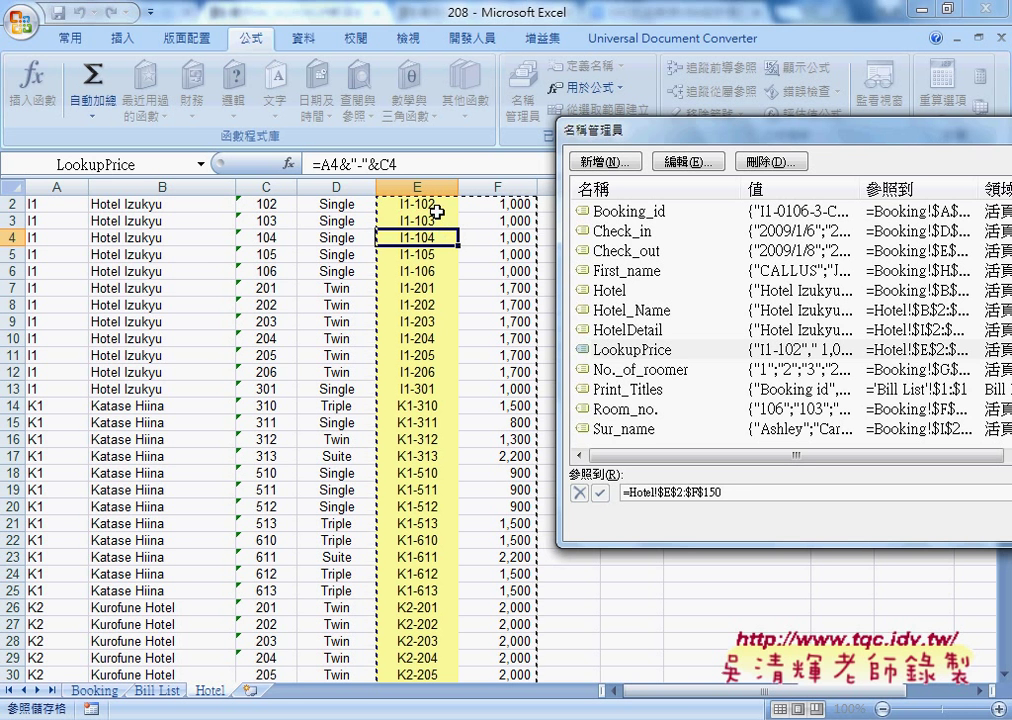
{"action": "key", "text": "Escape"}
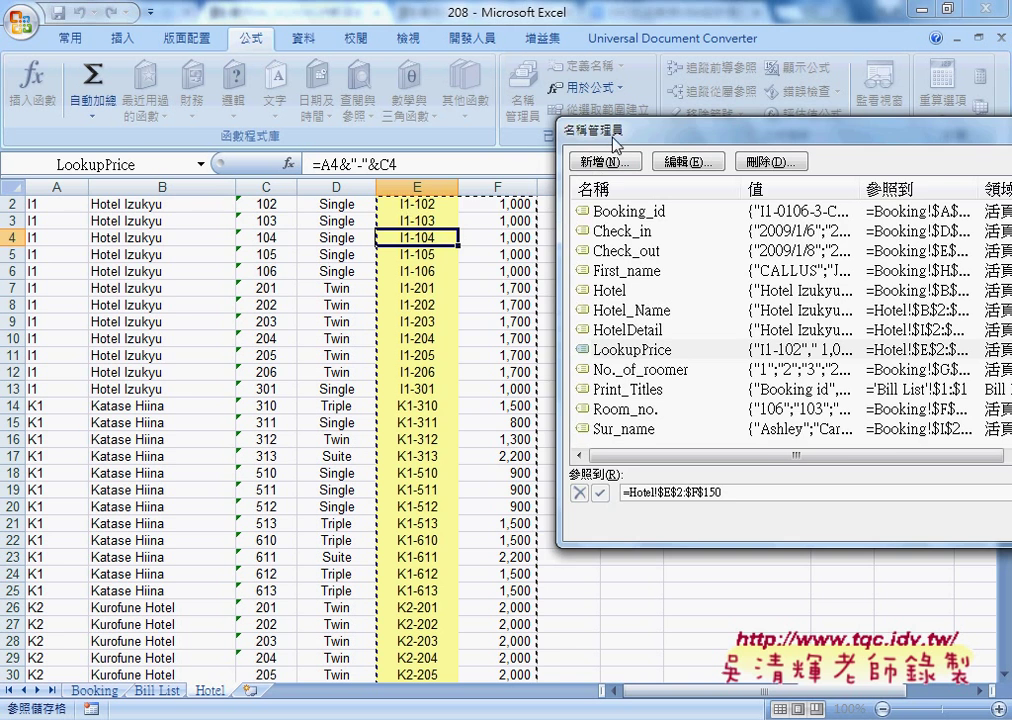
{"action": "left_click_drag", "start_coordinate": [612, 133], "coordinate": [450, 136]}
{"action": "left_click", "coordinate": [920, 131]}
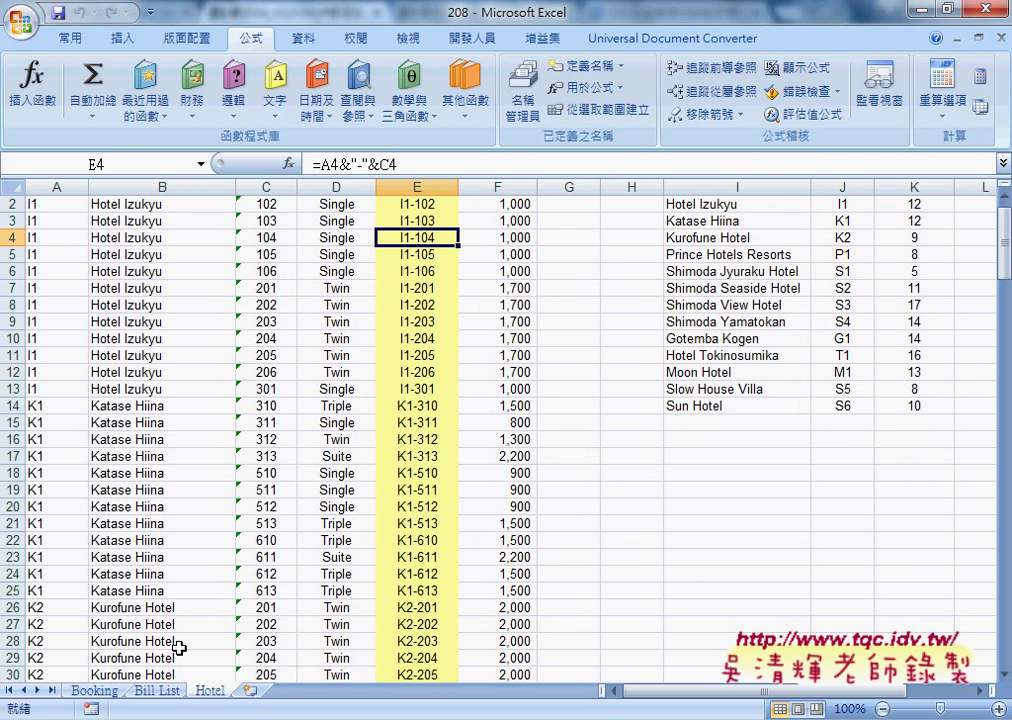
Review the nights, price lookup and amount formulas in D2, E2 and F2
{"action": "left_click", "coordinate": [95, 690]}
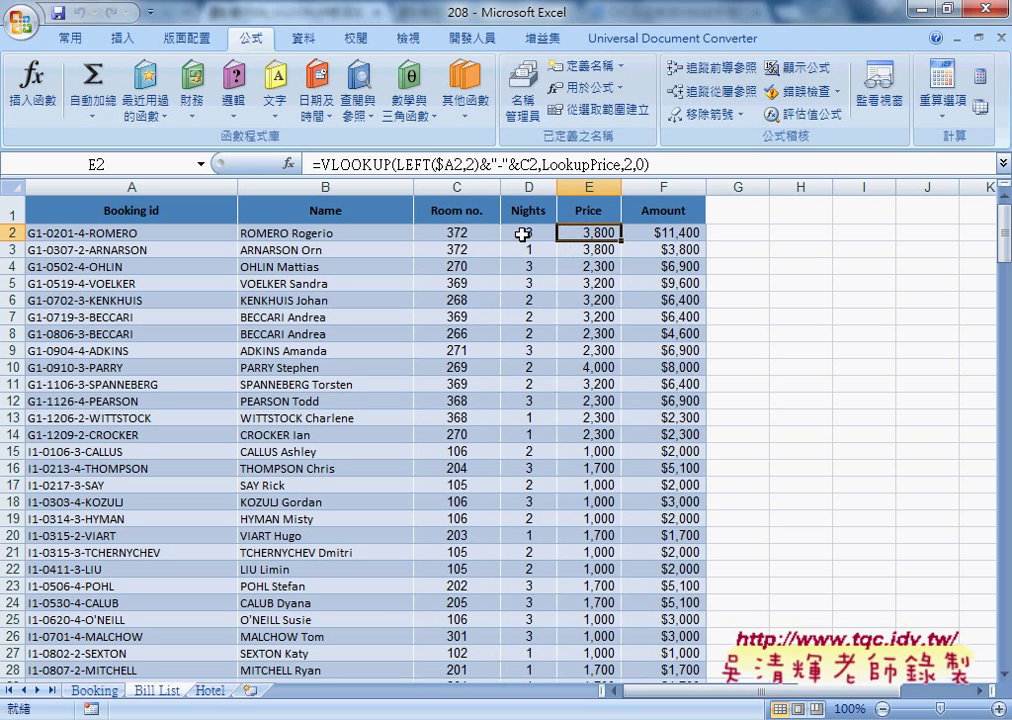
{"action": "left_click", "coordinate": [522, 232]}
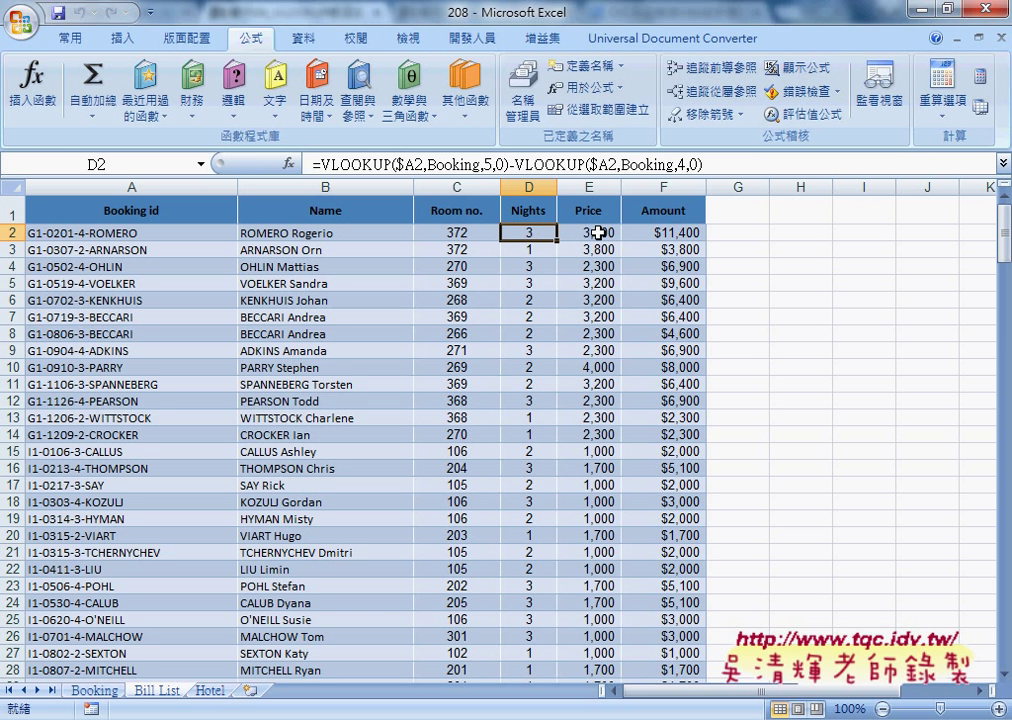
{"action": "left_click", "coordinate": [598, 232]}
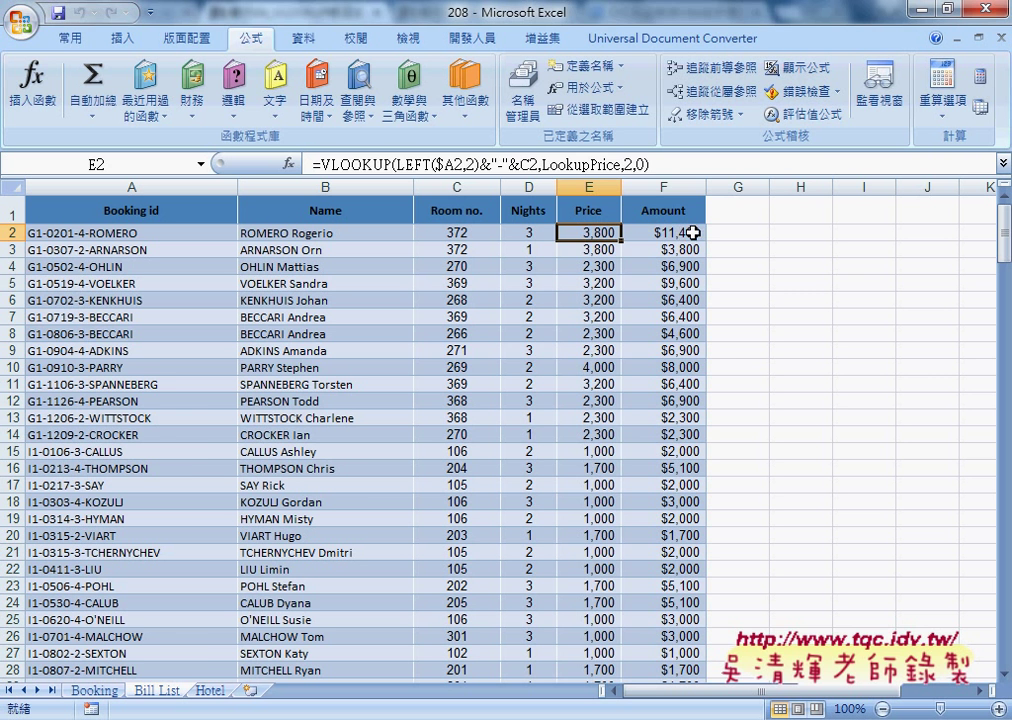
{"action": "left_click", "coordinate": [697, 233]}
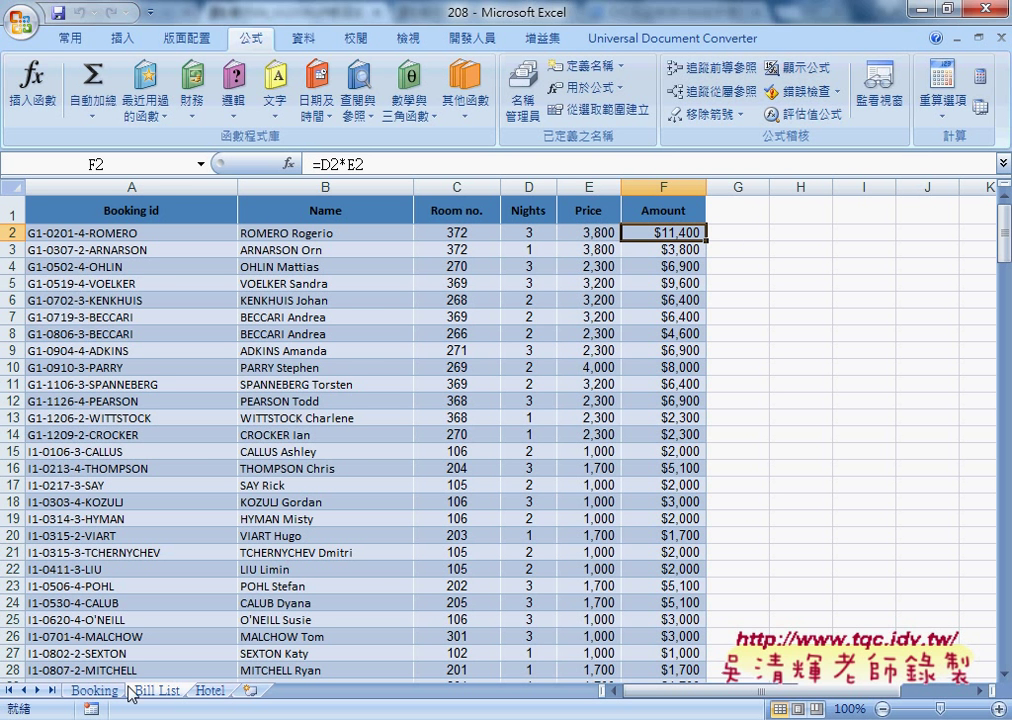
Go to the Booking sheet and bring its Booking id column A into view
{"action": "left_click", "coordinate": [93, 700]}
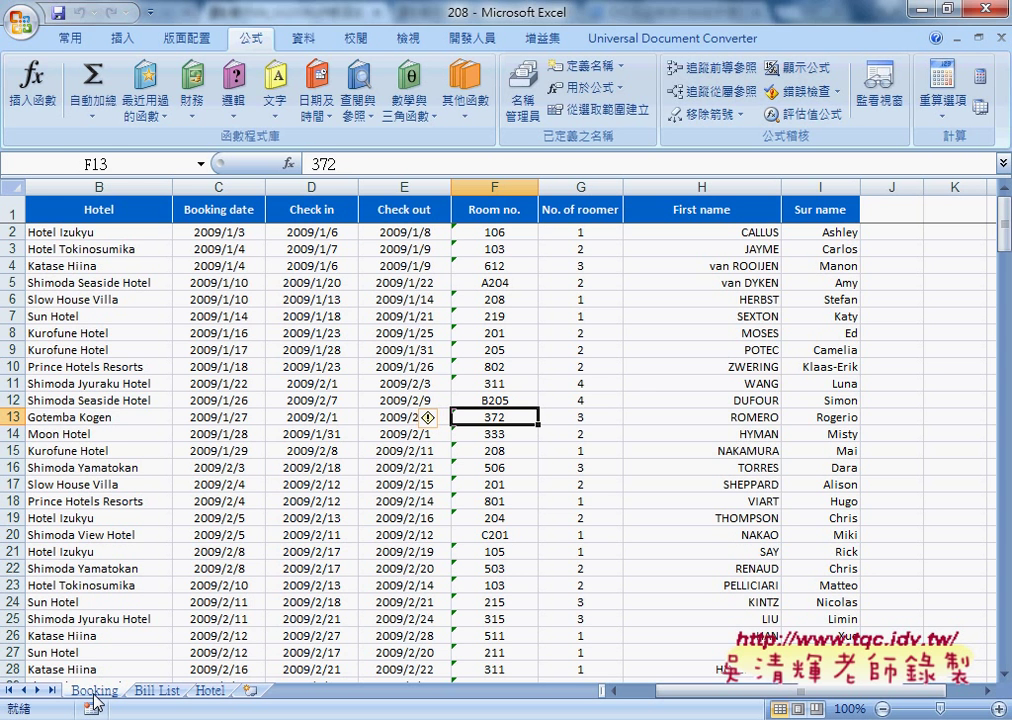
{"action": "left_click", "coordinate": [139, 230]}
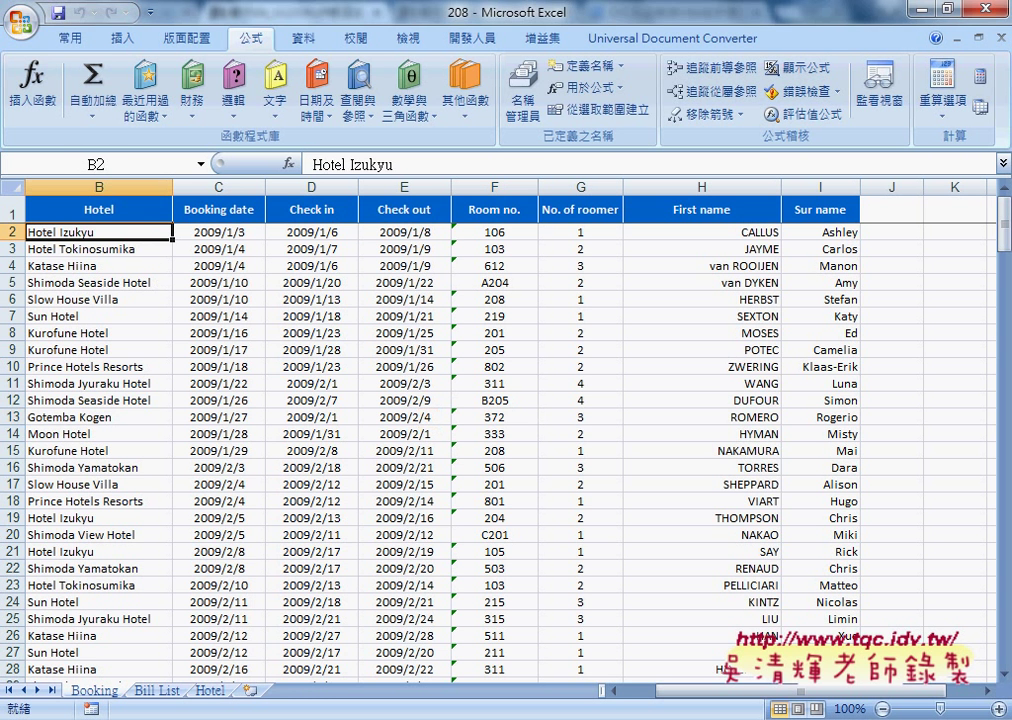
{"action": "left_click", "coordinate": [640, 698]}
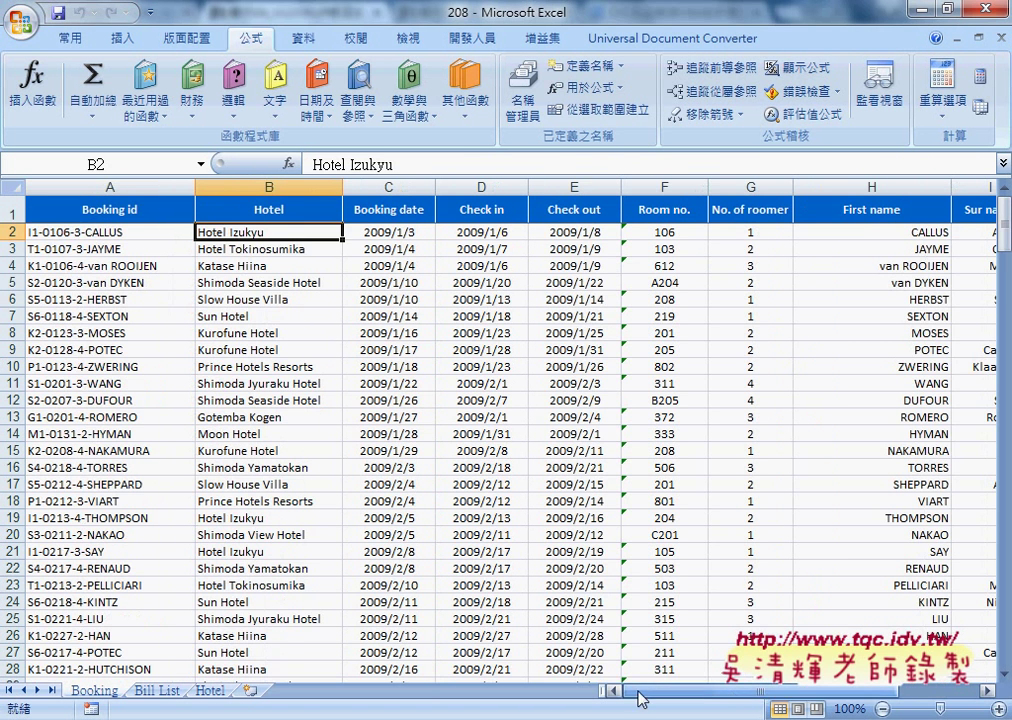
Check A2, then confirm in Name Manager that HotelDetail refers to Hotel!$I$2:$K$14
{"action": "left_click", "coordinate": [134, 232]}
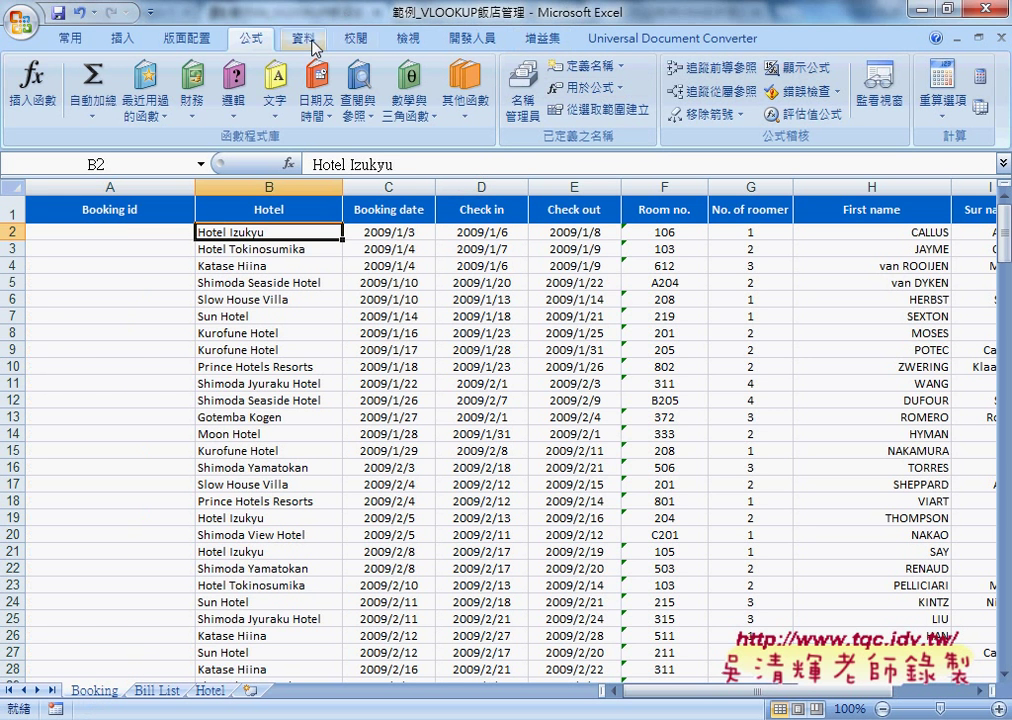
{"action": "left_click", "coordinate": [522, 95]}
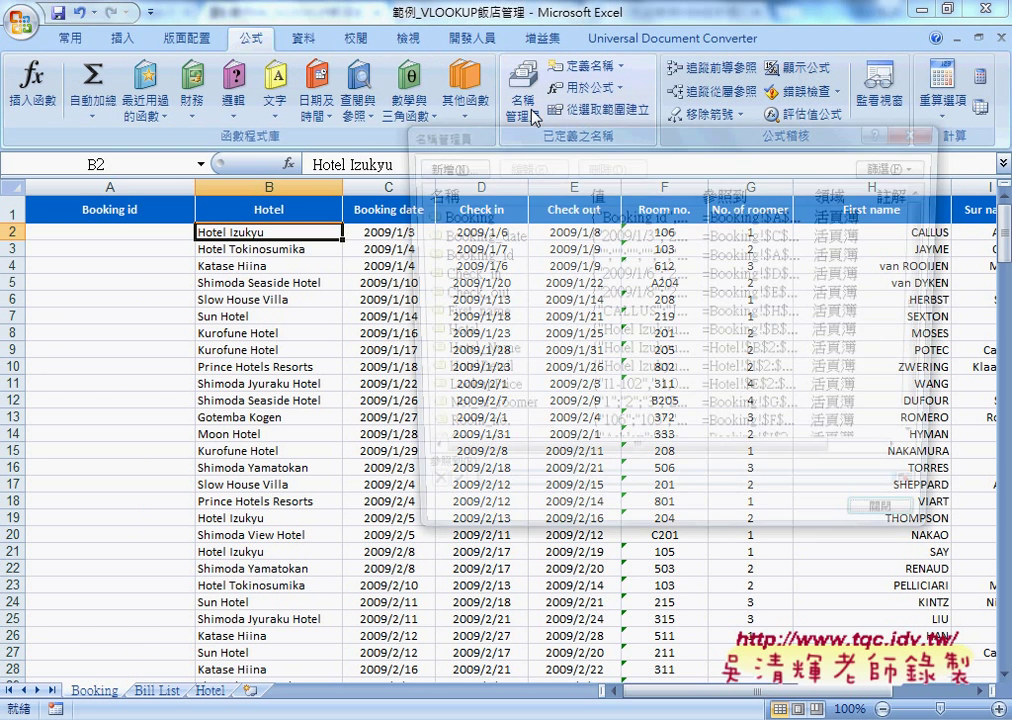
{"action": "left_click_drag", "start_coordinate": [420, 133], "coordinate": [150, 96]}
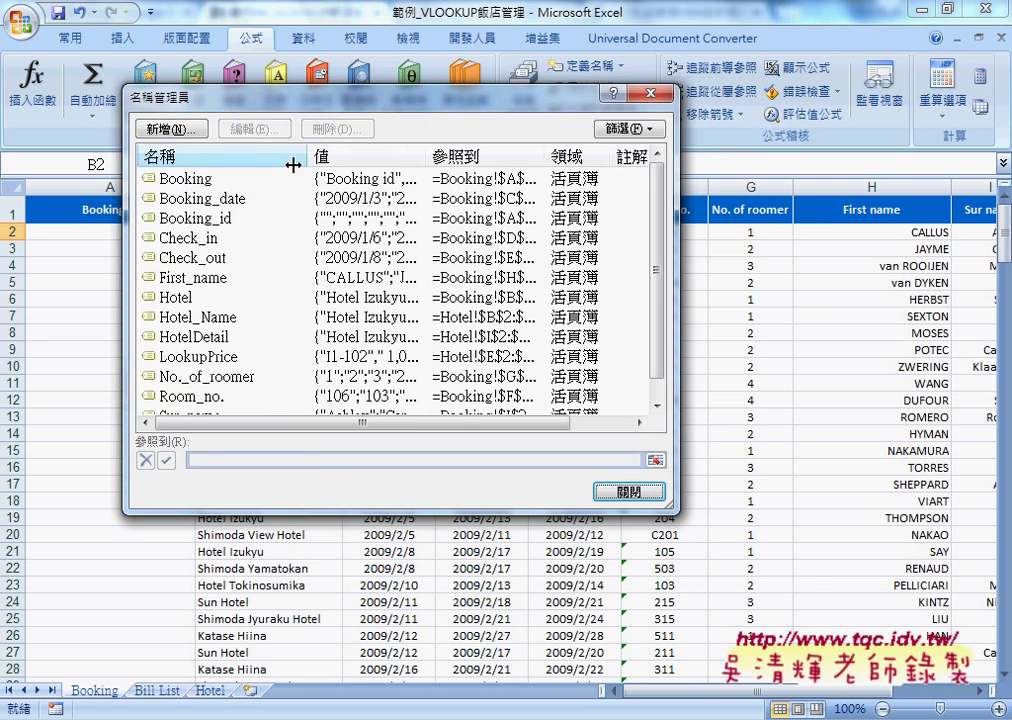
{"action": "left_click_drag", "start_coordinate": [316, 170], "coordinate": [353, 170]}
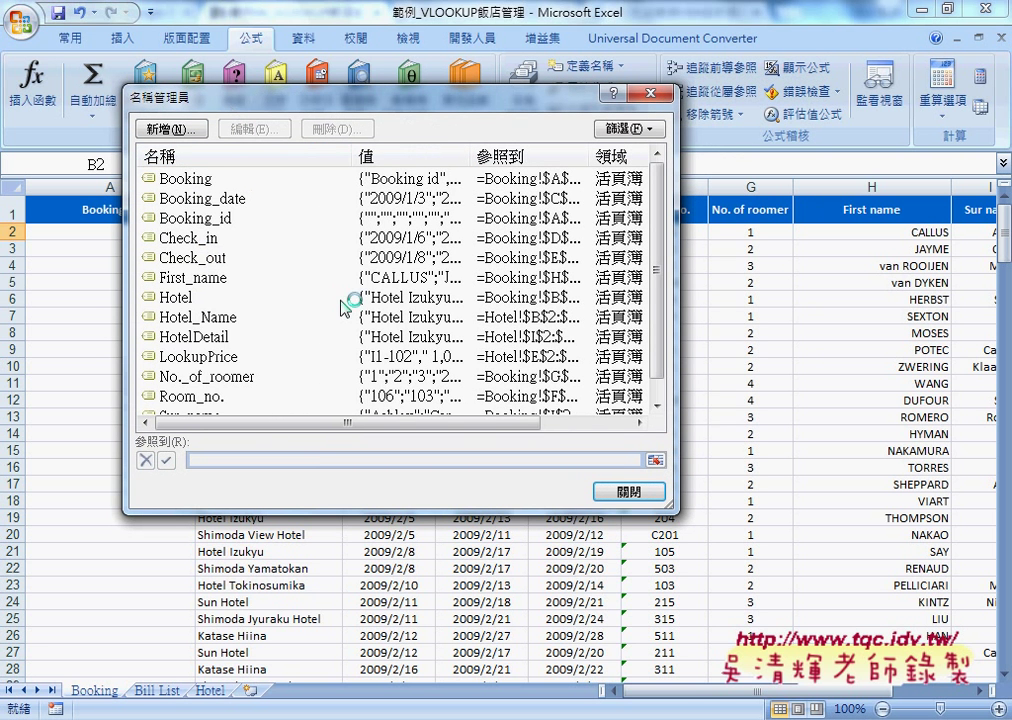
{"action": "scroll", "coordinate": [341, 308], "scroll_direction": "down", "scroll_amount": 1}
{"action": "left_click", "coordinate": [207, 317]}
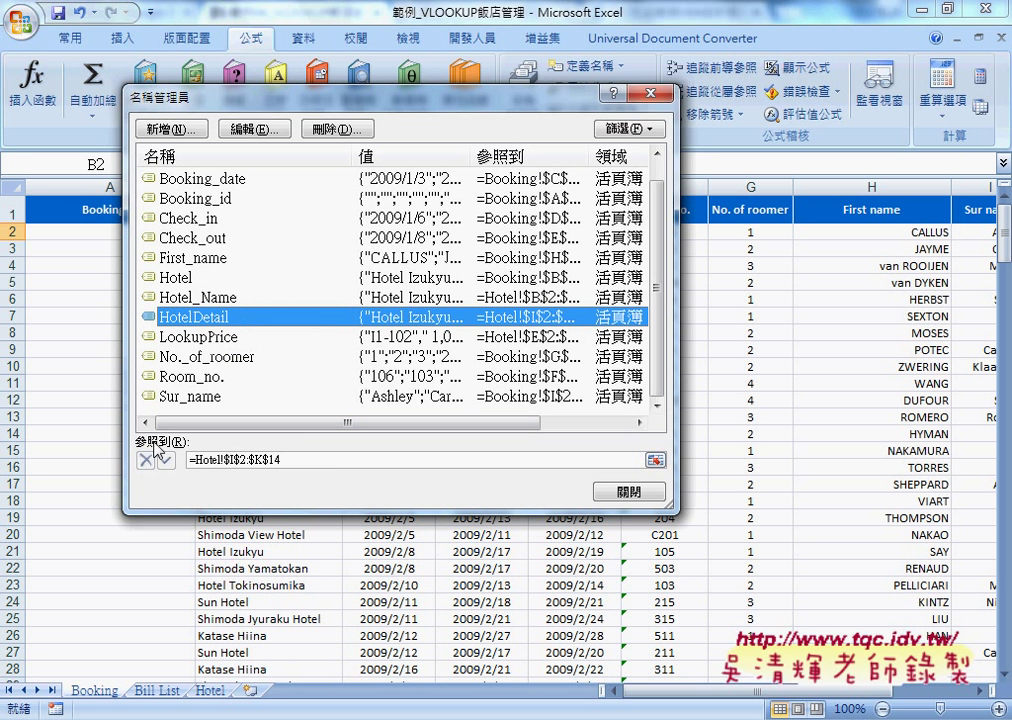
{"action": "left_click", "coordinate": [300, 460]}
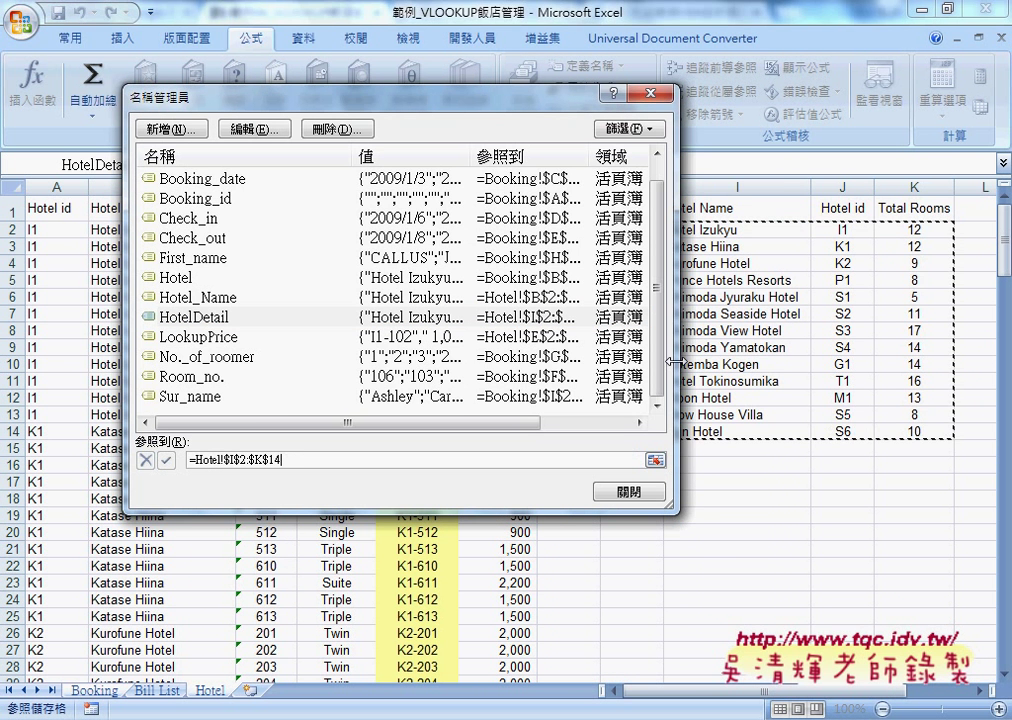
{"action": "left_click_drag", "start_coordinate": [679, 350], "coordinate": [572, 350]}
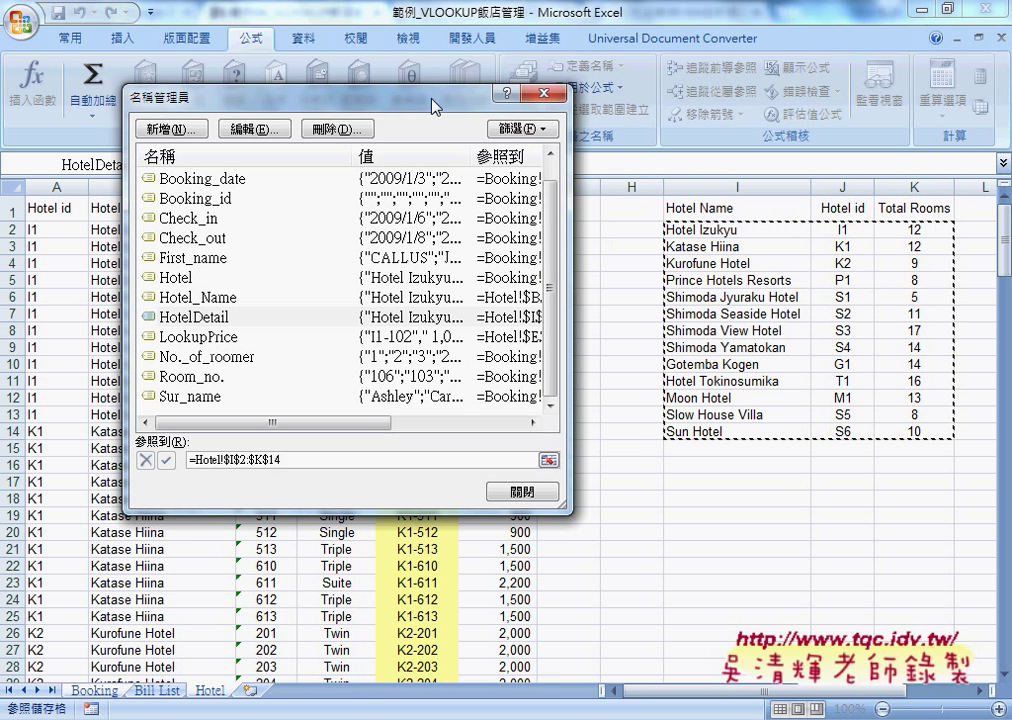
{"action": "left_click_drag", "start_coordinate": [432, 104], "coordinate": [408, 280]}
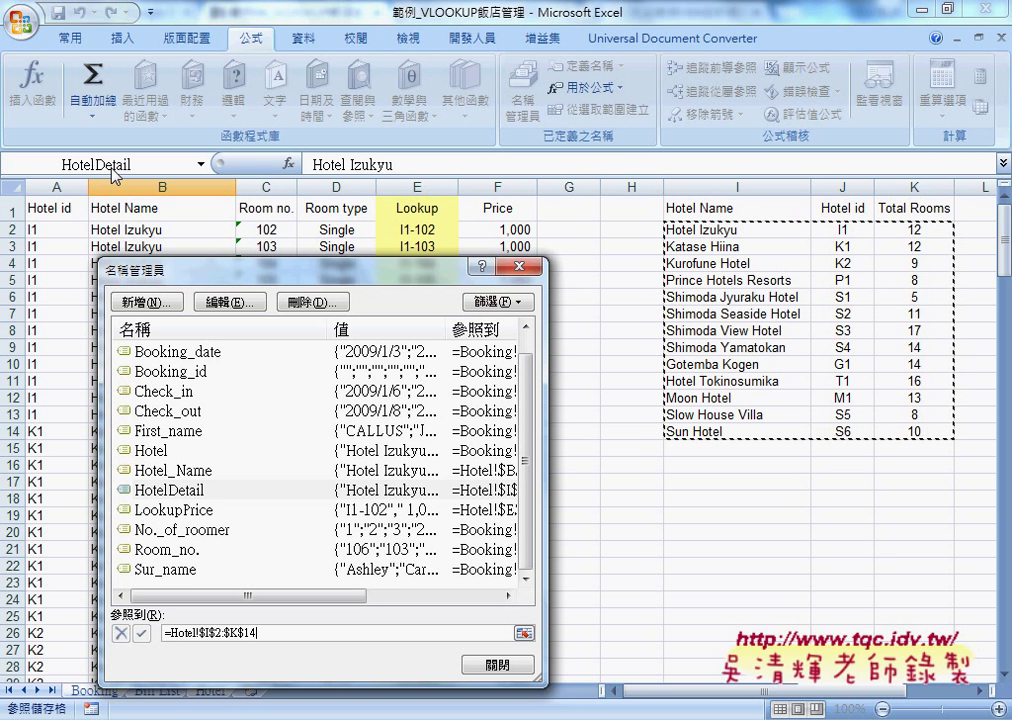
{"action": "left_click", "coordinate": [520, 270]}
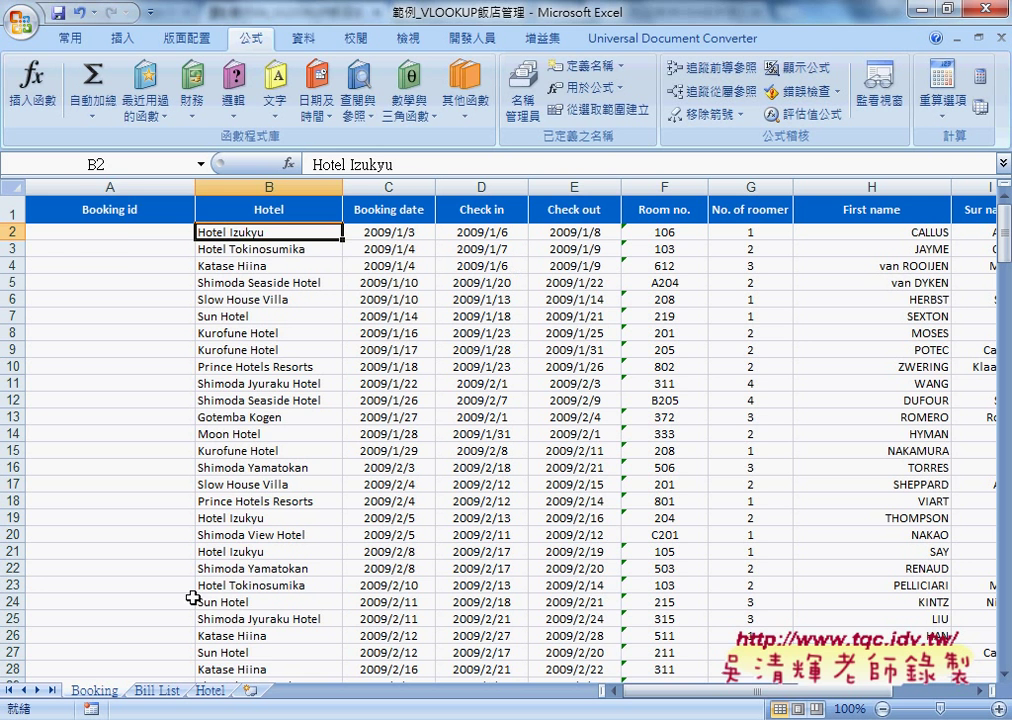
In cell A2, insert the VLOOKUP function from the Lookup & Reference category
{"action": "left_click", "coordinate": [132, 235]}
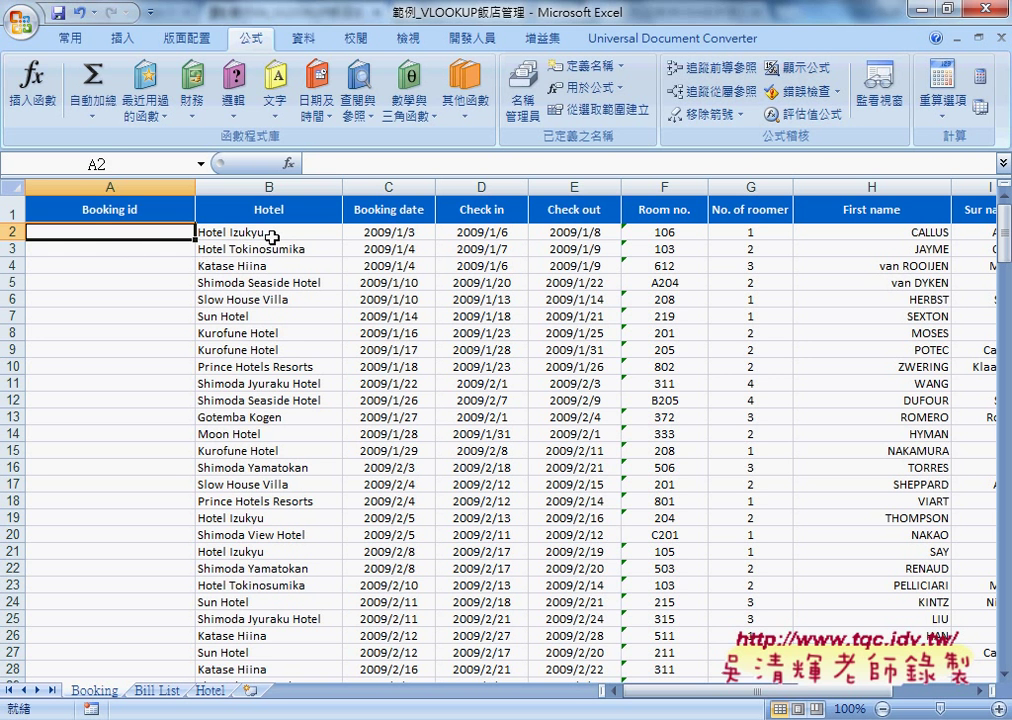
{"action": "left_click", "coordinate": [272, 234]}
{"action": "left_click", "coordinate": [149, 231]}
{"action": "left_click", "coordinate": [288, 163]}
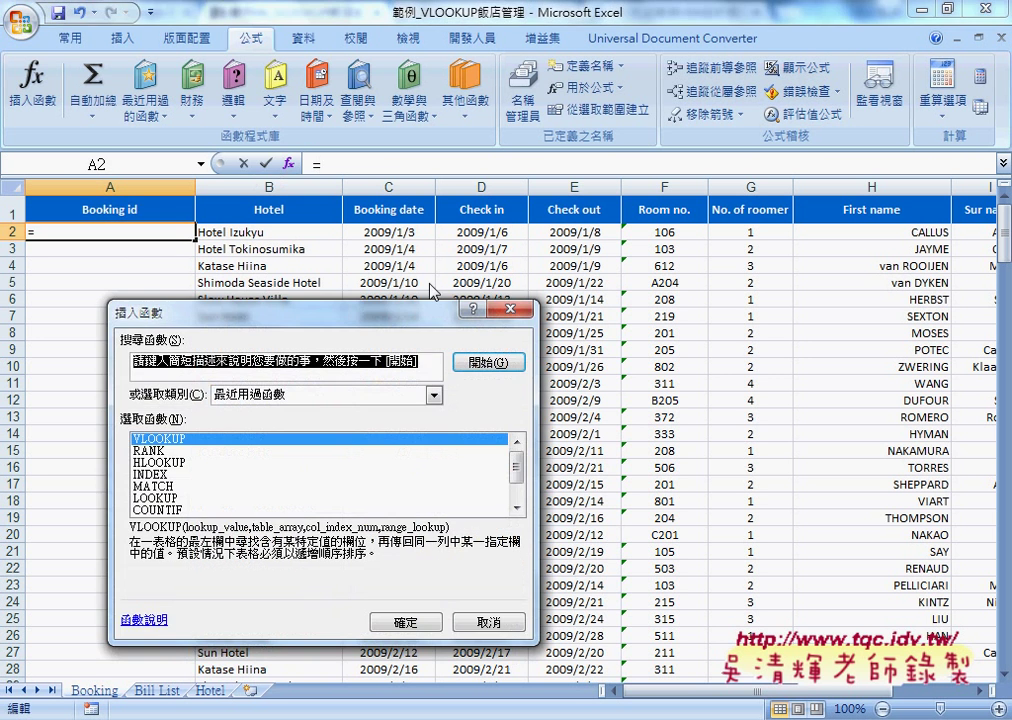
{"action": "left_click_drag", "start_coordinate": [429, 312], "coordinate": [594, 162]}
{"action": "left_click", "coordinate": [597, 247]}
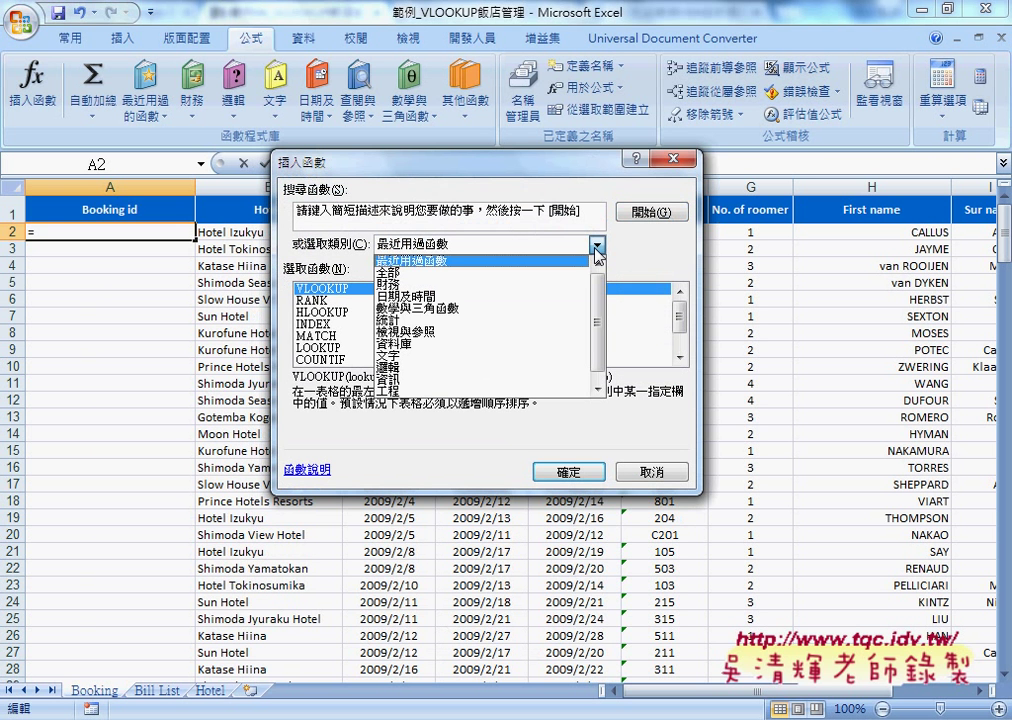
{"action": "left_click", "coordinate": [405, 331]}
{"action": "scroll", "coordinate": [684, 362], "scroll_direction": "down", "scroll_amount": 4}
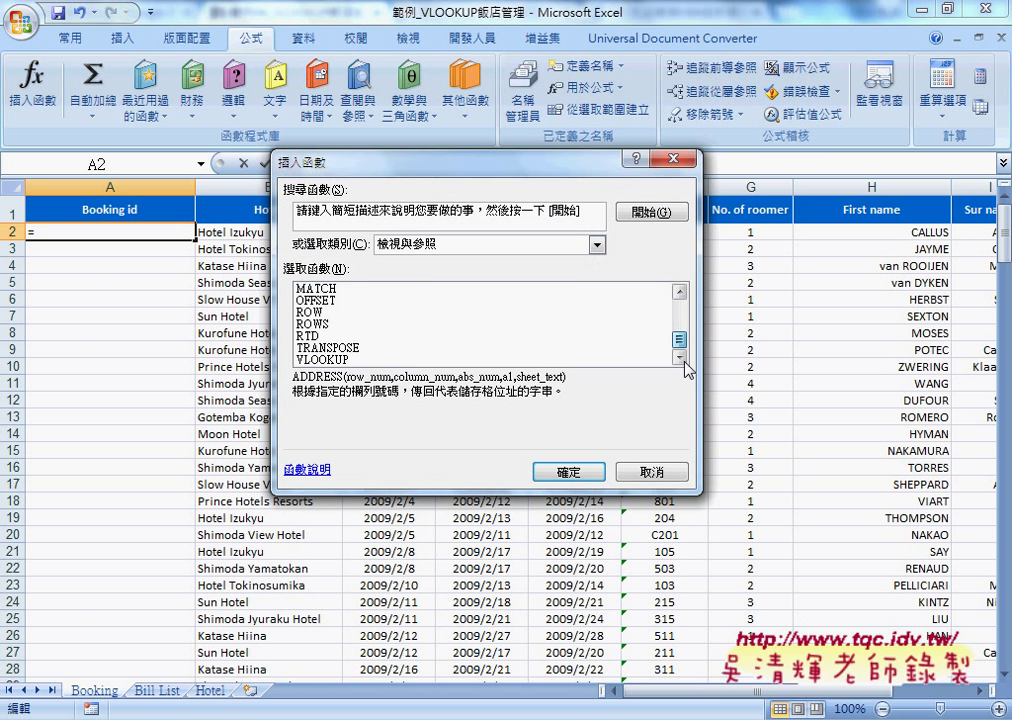
{"action": "left_click", "coordinate": [480, 359]}
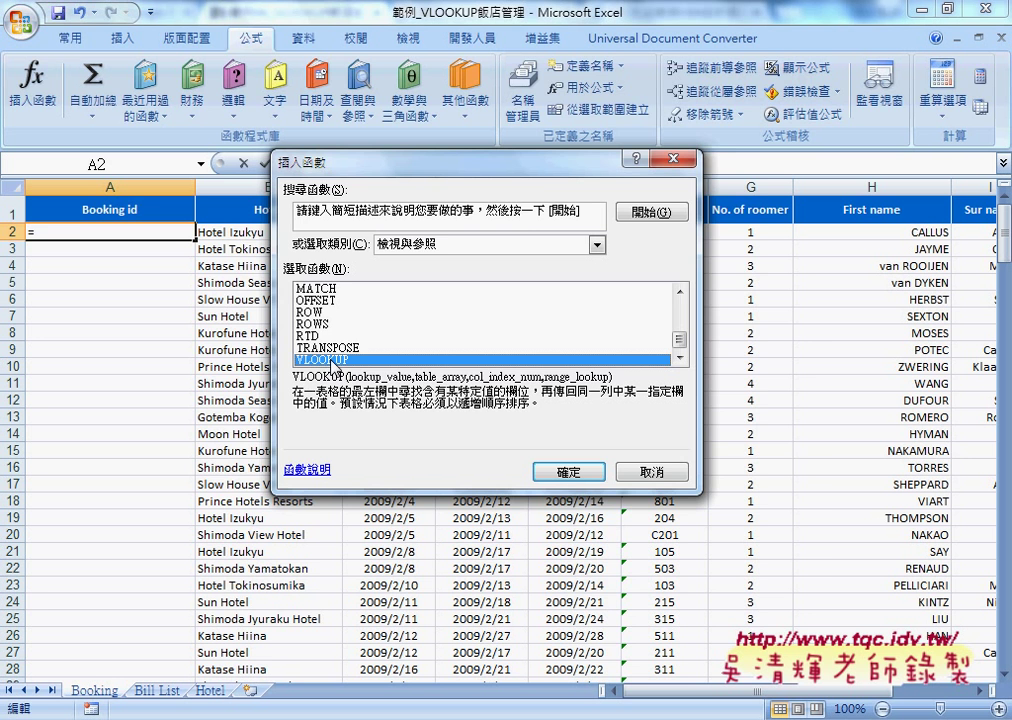
{"action": "left_click", "coordinate": [572, 478]}
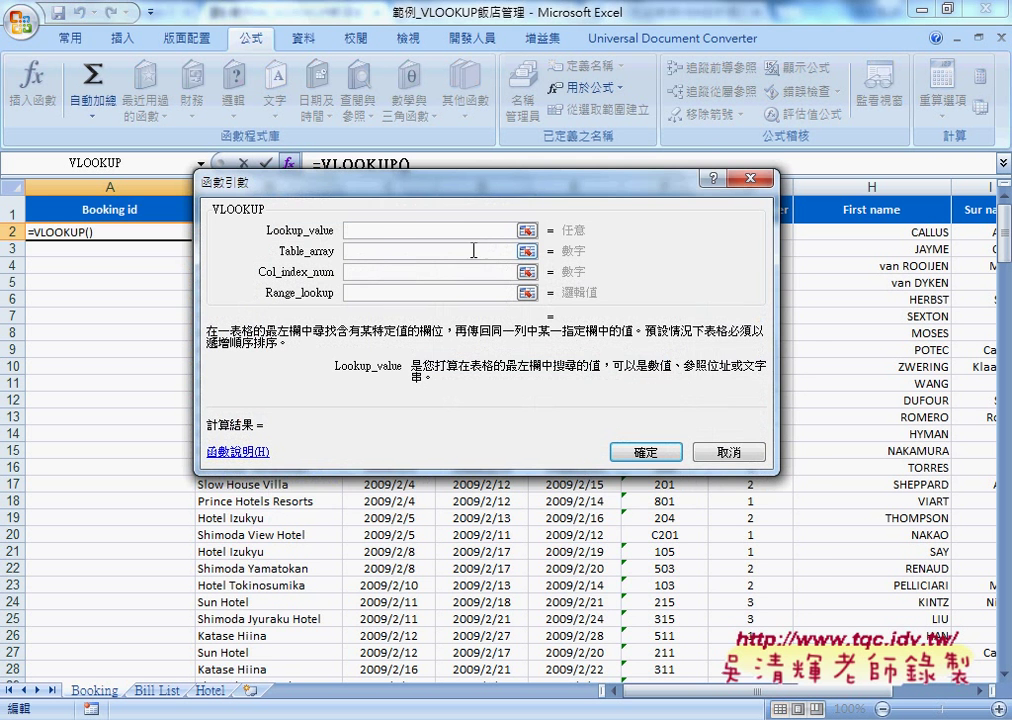
Set VLOOKUP arguments to B2, HotelDetail, 2 and 0, giving =VLOOKUP(B2,HotelDetail,2,0) = I1
{"action": "left_click_drag", "start_coordinate": [478, 199], "coordinate": [514, 315]}
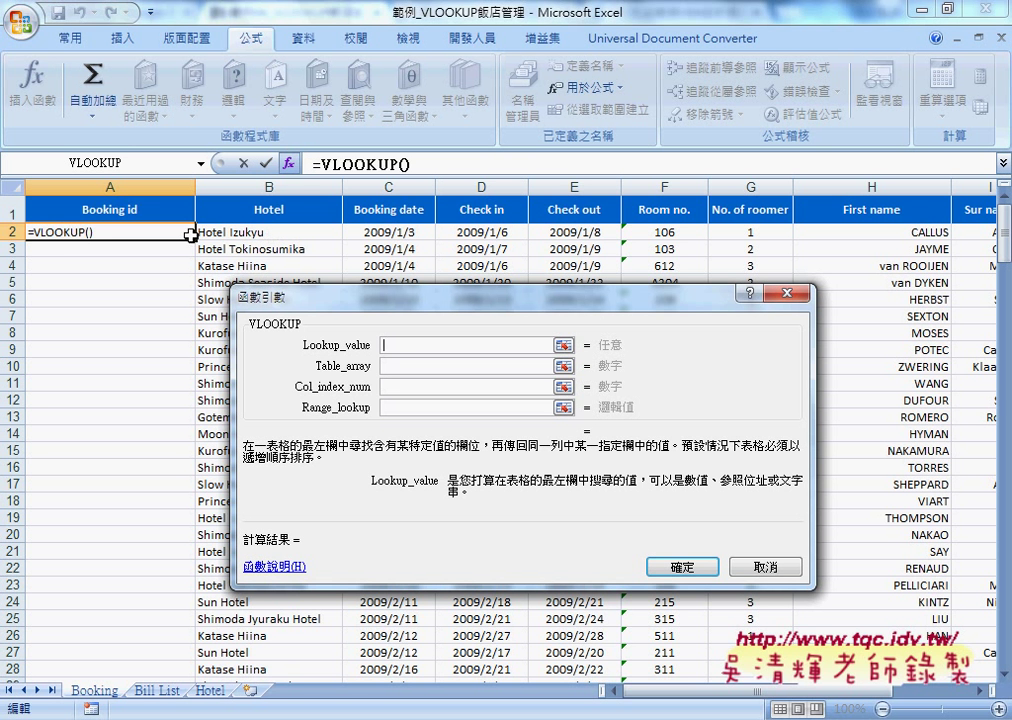
{"action": "left_click", "coordinate": [284, 243]}
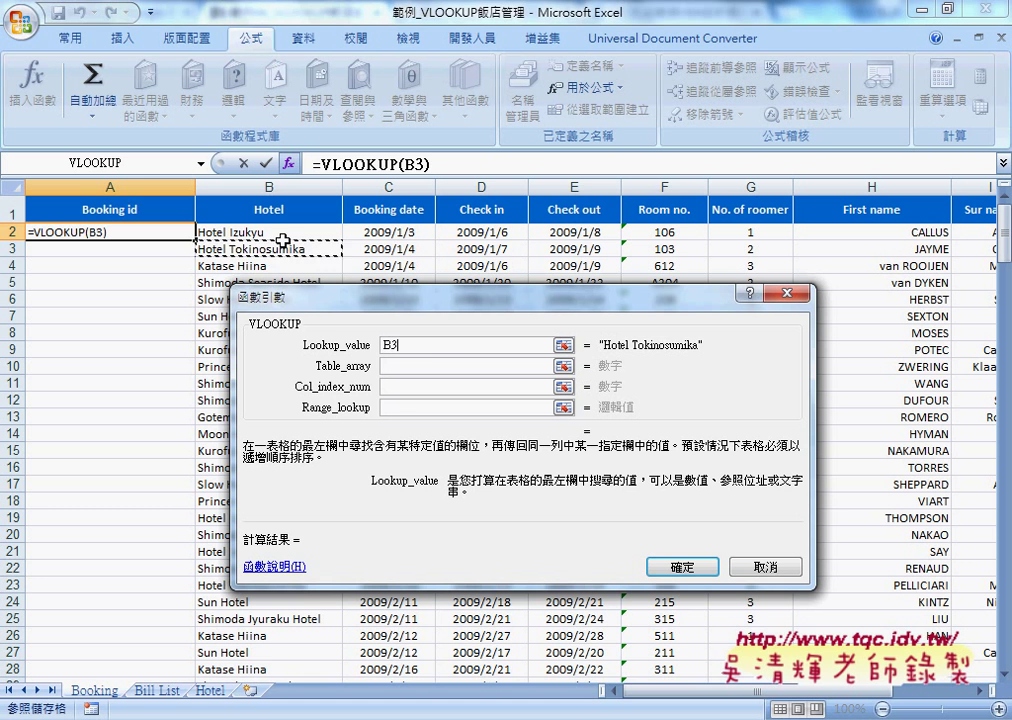
{"action": "left_click", "coordinate": [283, 233]}
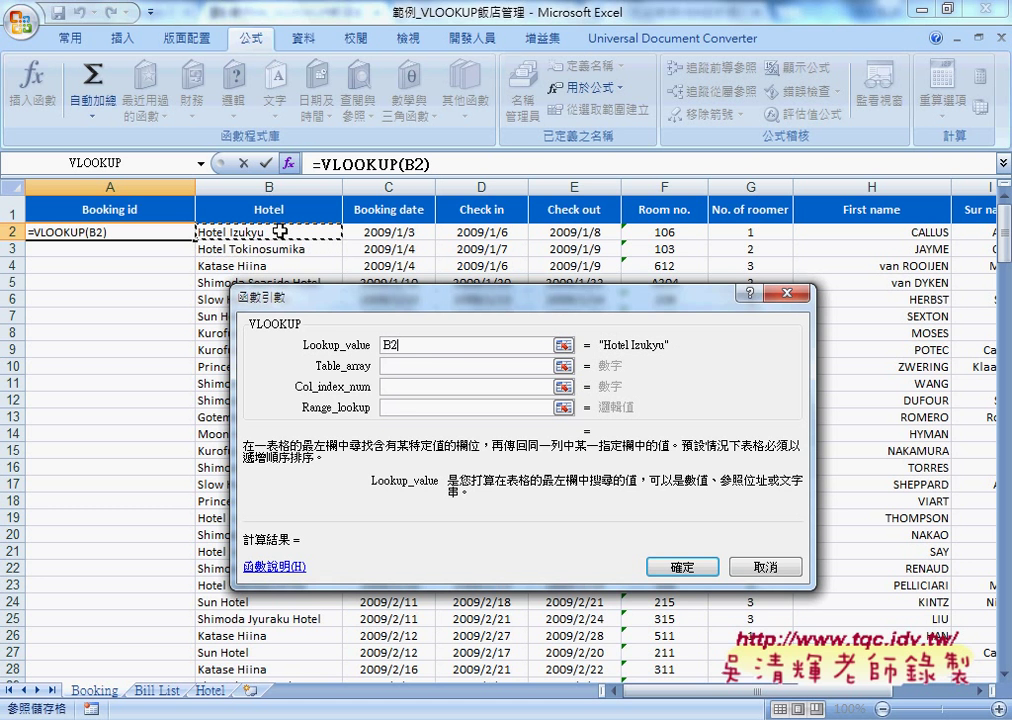
{"action": "left_click", "coordinate": [428, 366]}
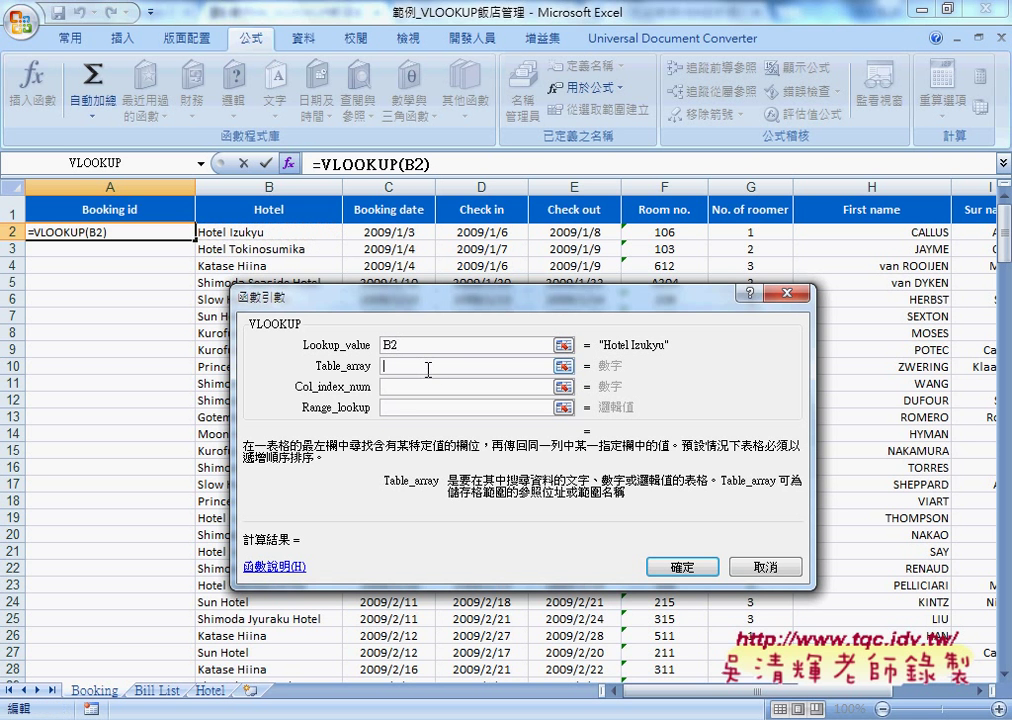
{"action": "key", "text": "F3"}
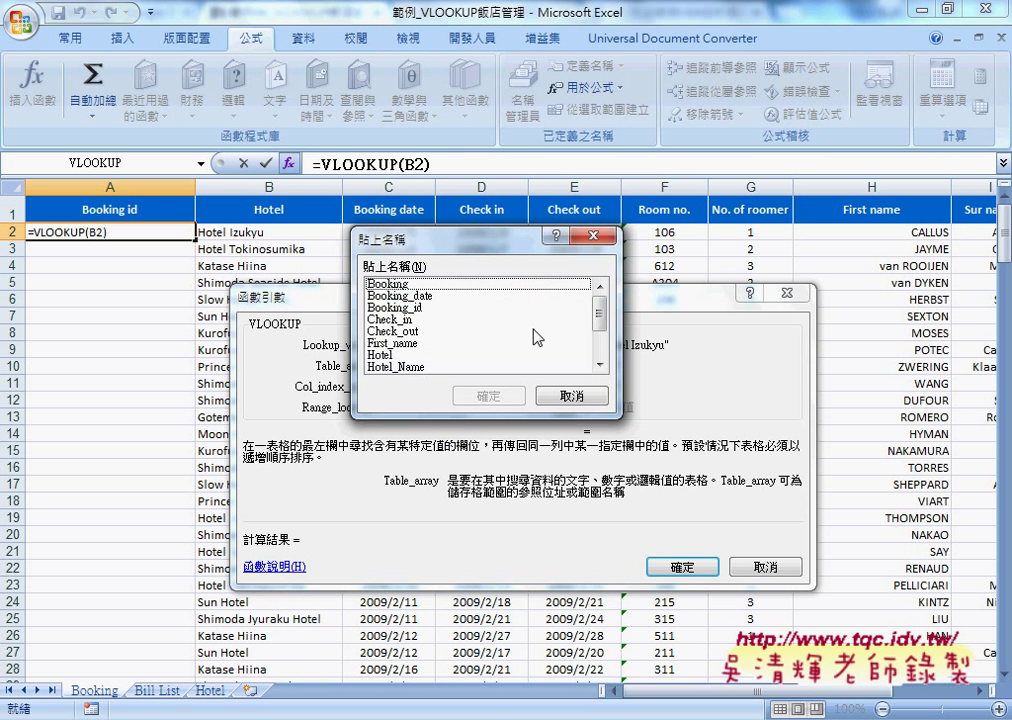
{"action": "left_click", "coordinate": [599, 345]}
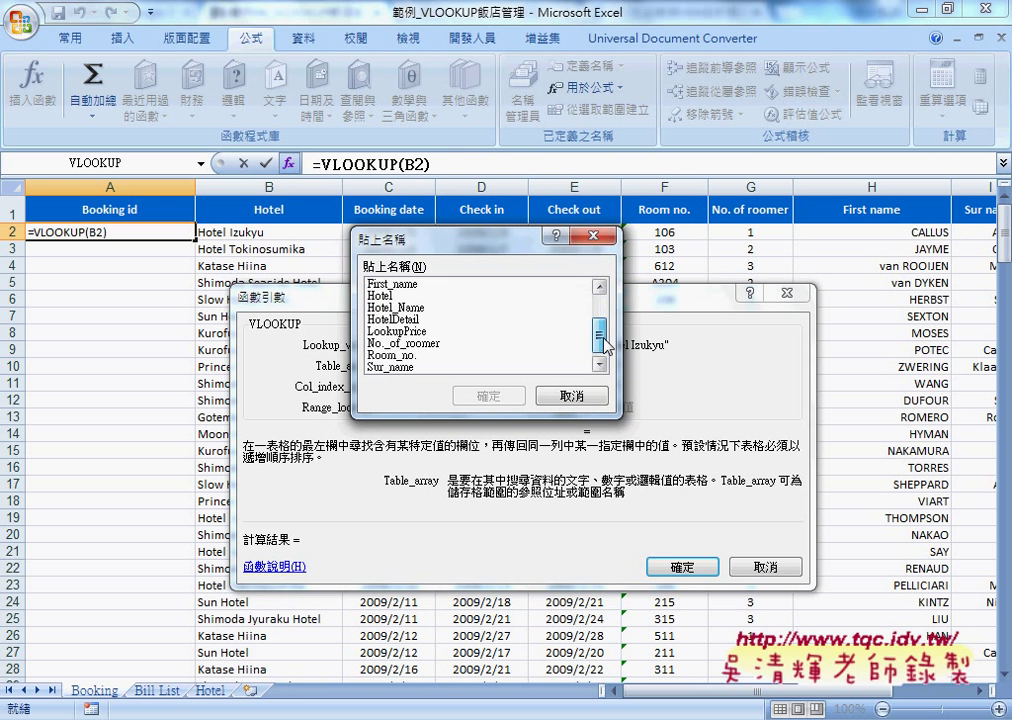
{"action": "left_click", "coordinate": [395, 319]}
{"action": "left_click", "coordinate": [492, 397]}
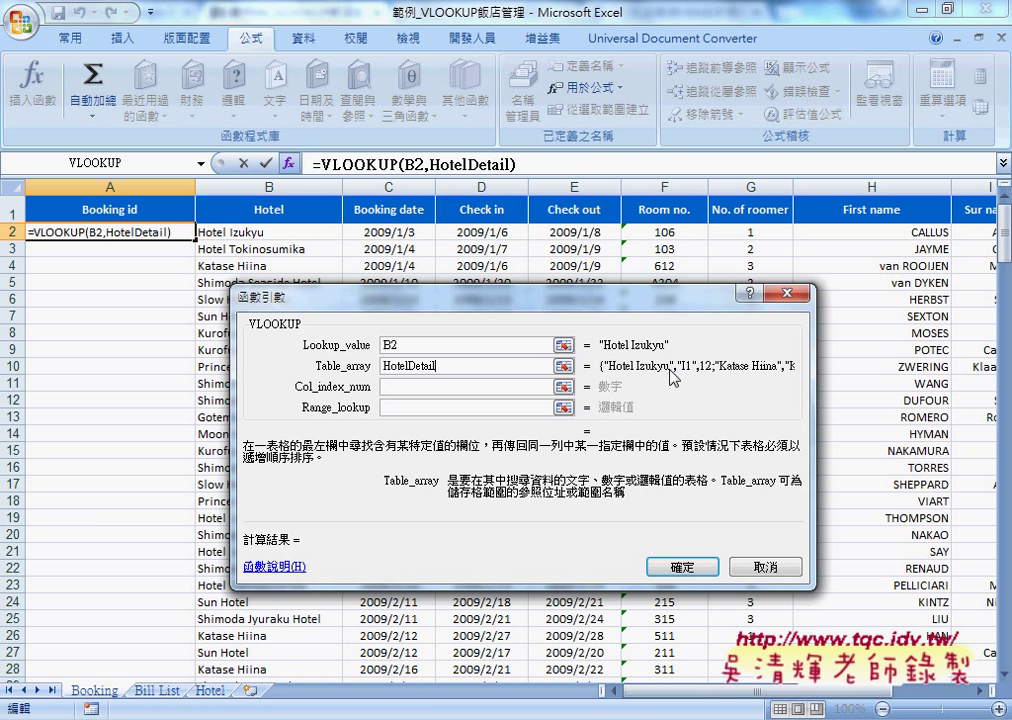
{"action": "left_click", "coordinate": [506, 383]}
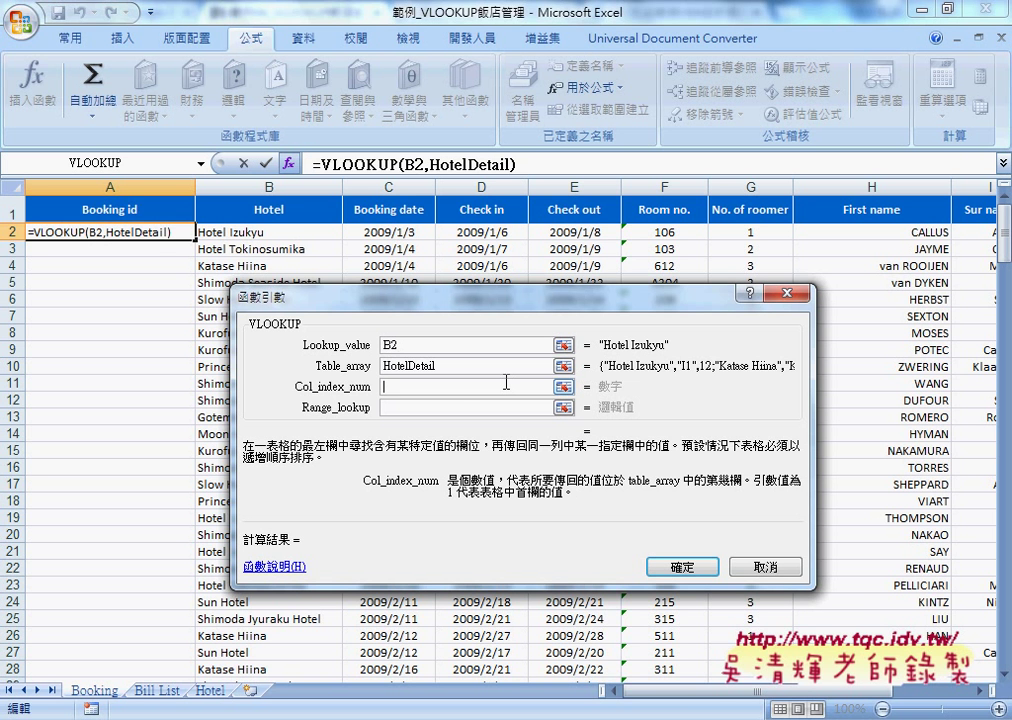
{"action": "type", "text": "2"}
{"action": "left_click", "coordinate": [476, 406]}
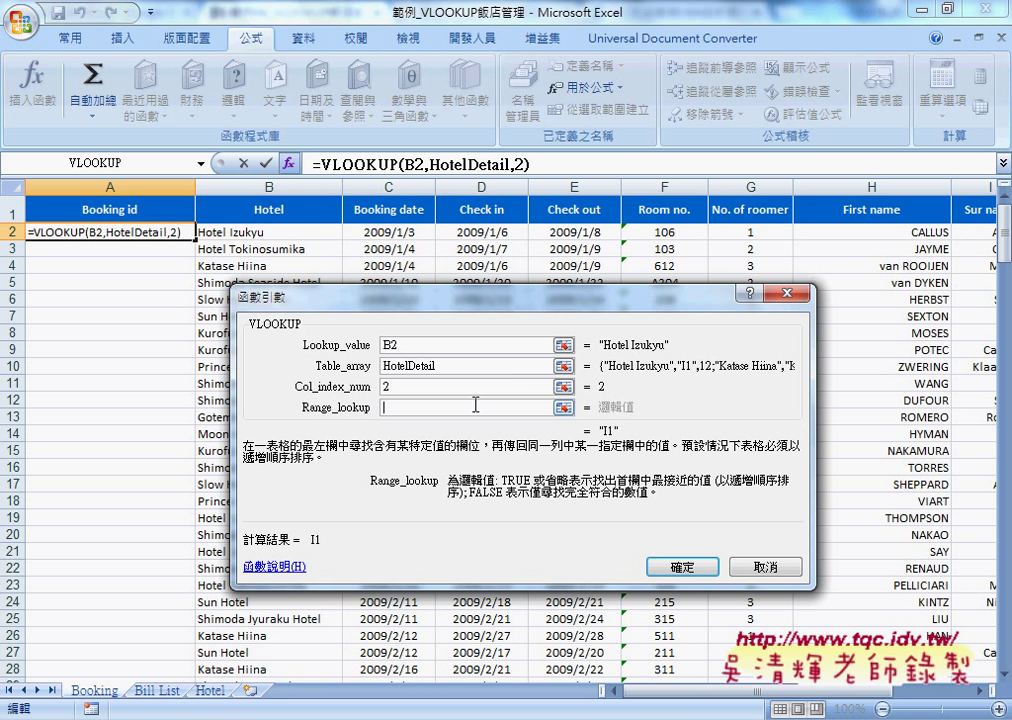
{"action": "type", "text": "0"}
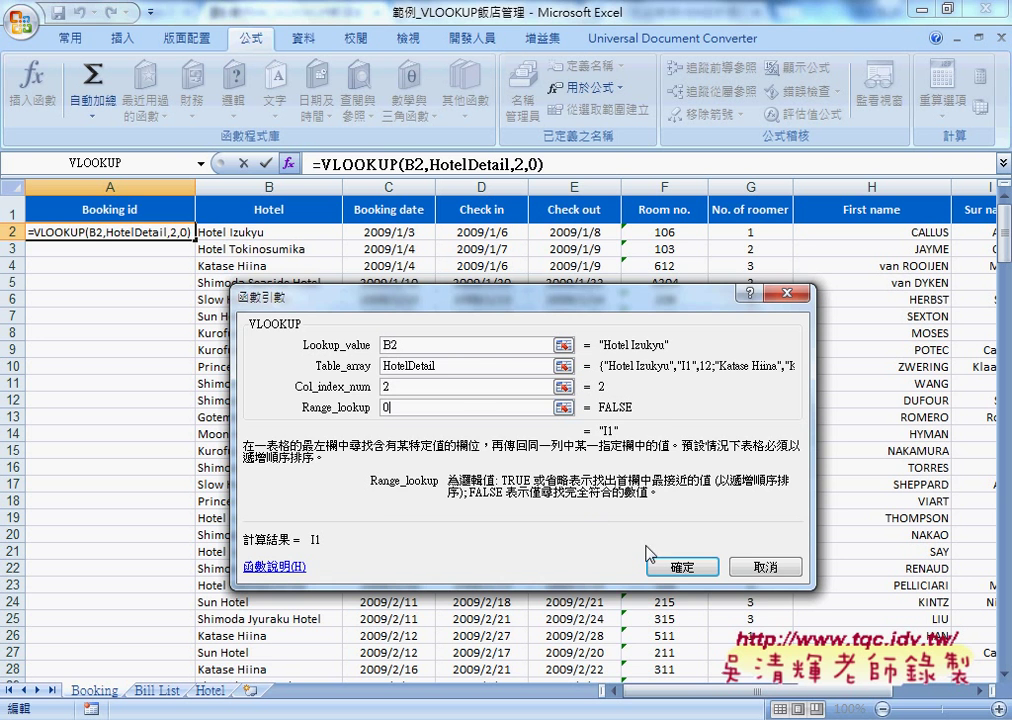
{"action": "left_click", "coordinate": [682, 566]}
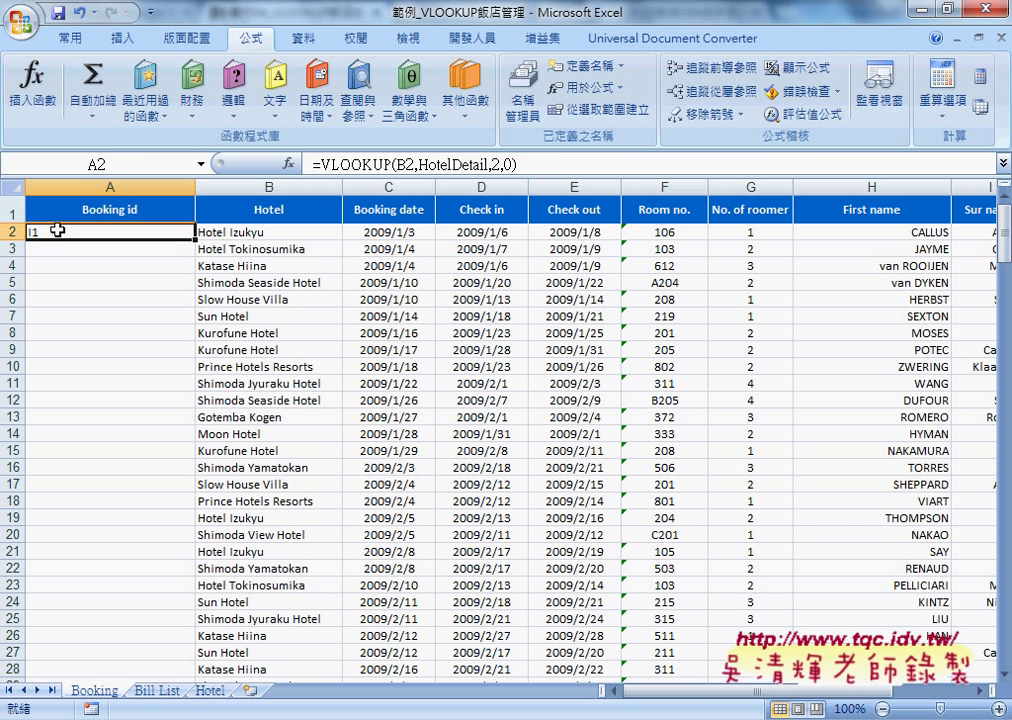
{"action": "left_click", "coordinate": [545, 162]}
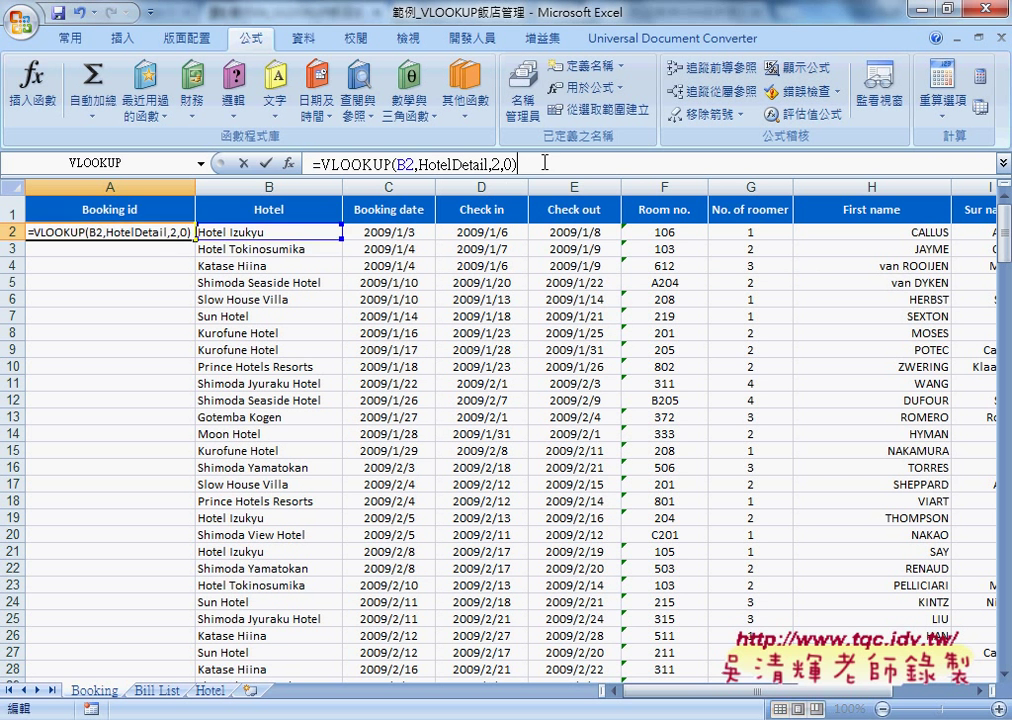
Append &"-"&D2 to the A2 formula so it shows I1-39819
{"action": "type", "text": "&"}
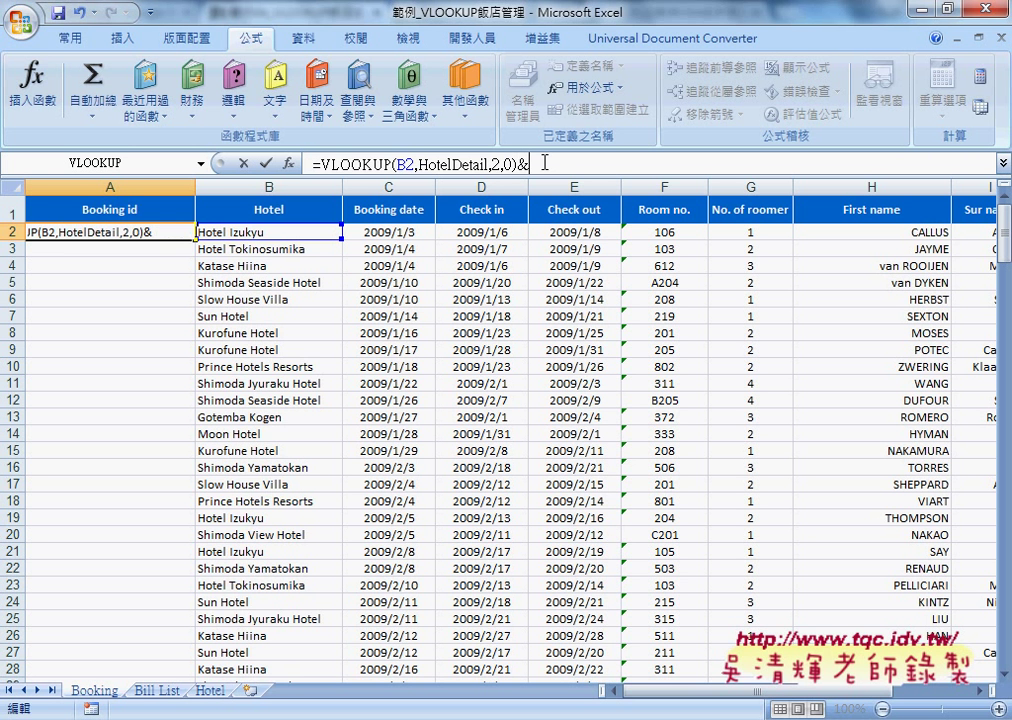
{"action": "type", "text": "\"-"}
{"action": "type", "text": "\"&"}
{"action": "left_click", "coordinate": [512, 235]}
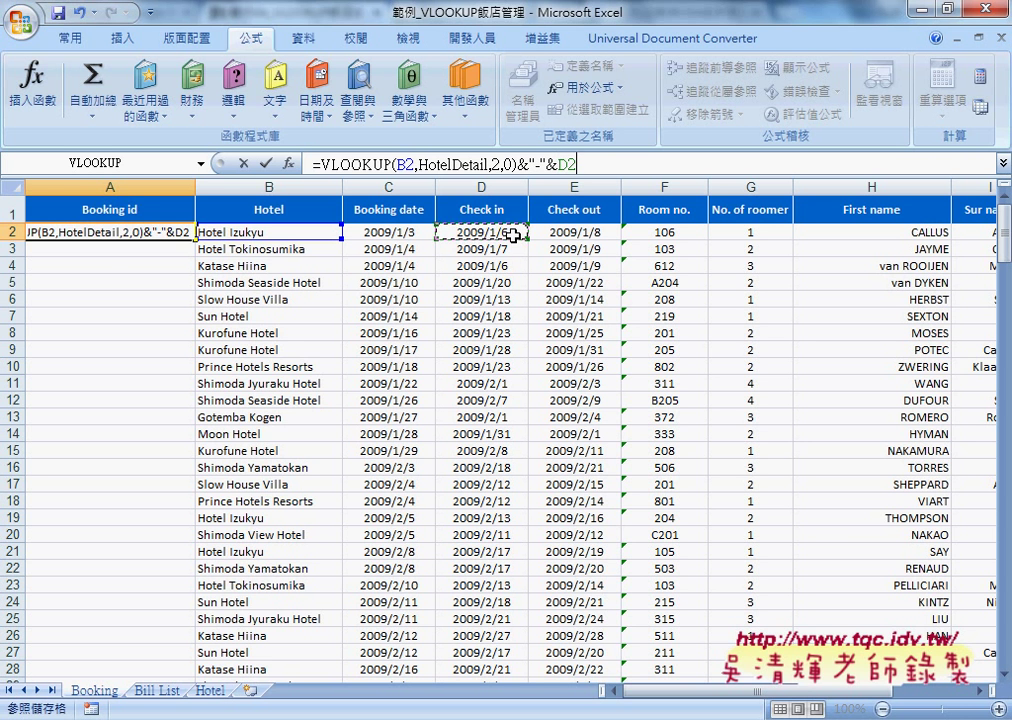
{"action": "left_click", "coordinate": [265, 162]}
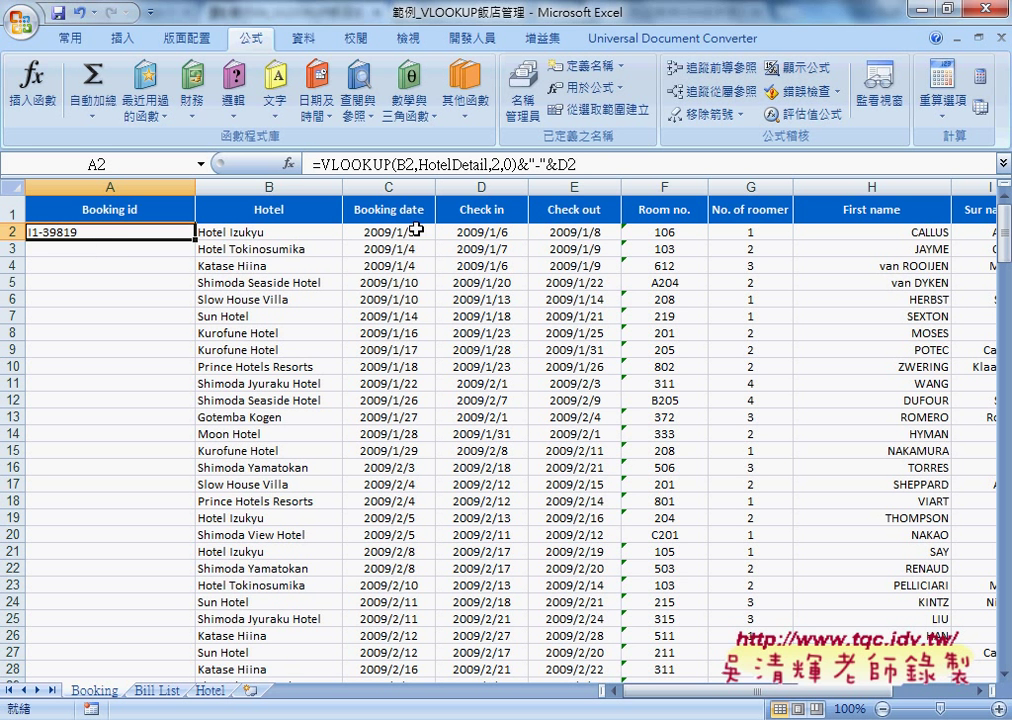
{"action": "left_click", "coordinate": [561, 163]}
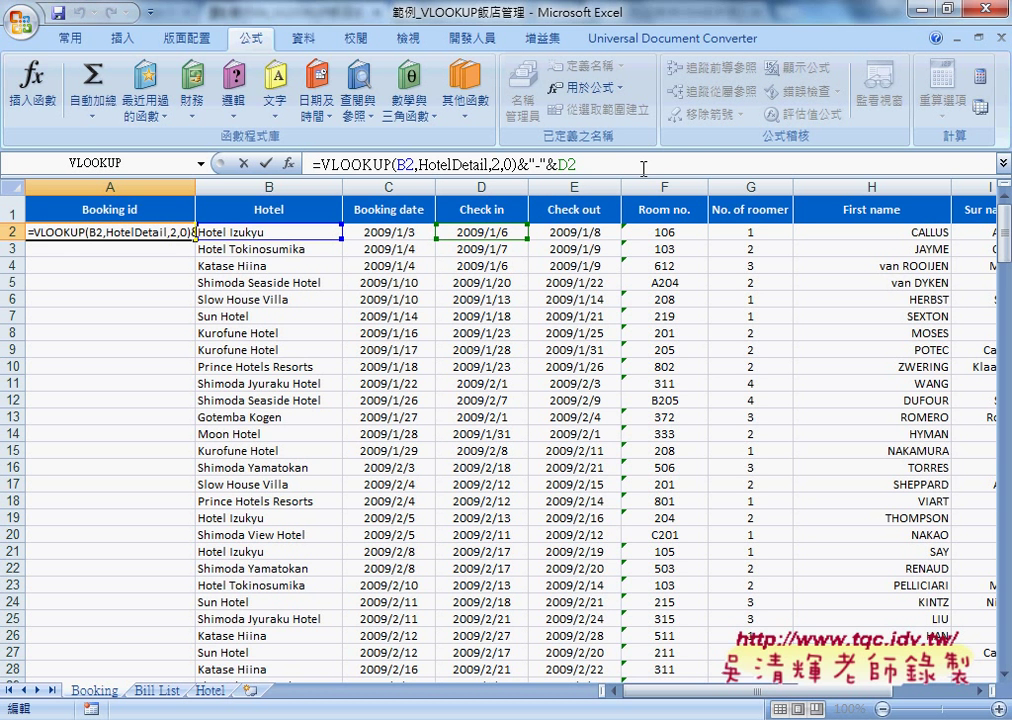
Wrap D2 as TEXT(D2,"mmdd") in the A2 formula so the Booking id reads I1-0106
{"action": "type", "text": "t"}
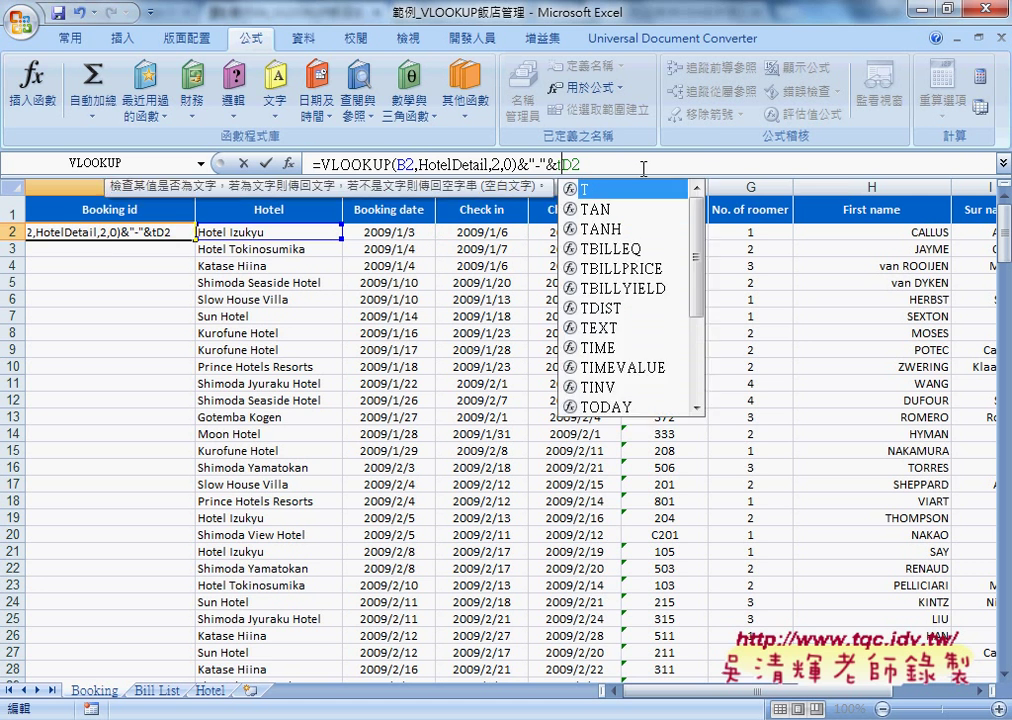
{"action": "type", "text": "ext"}
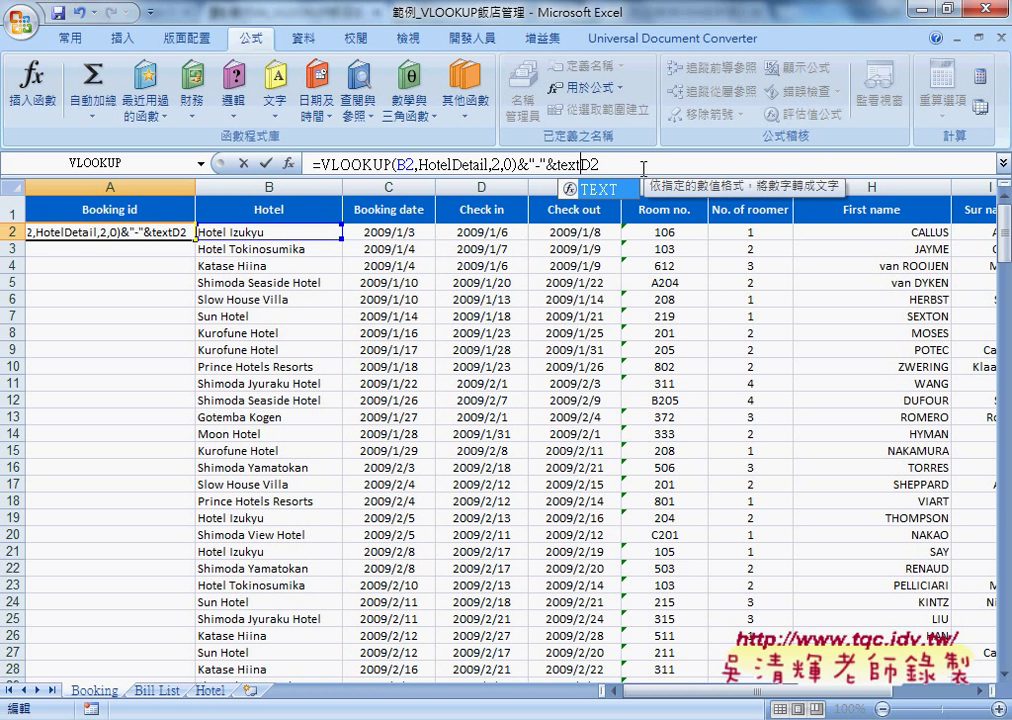
{"action": "type", "text": "(D2"}
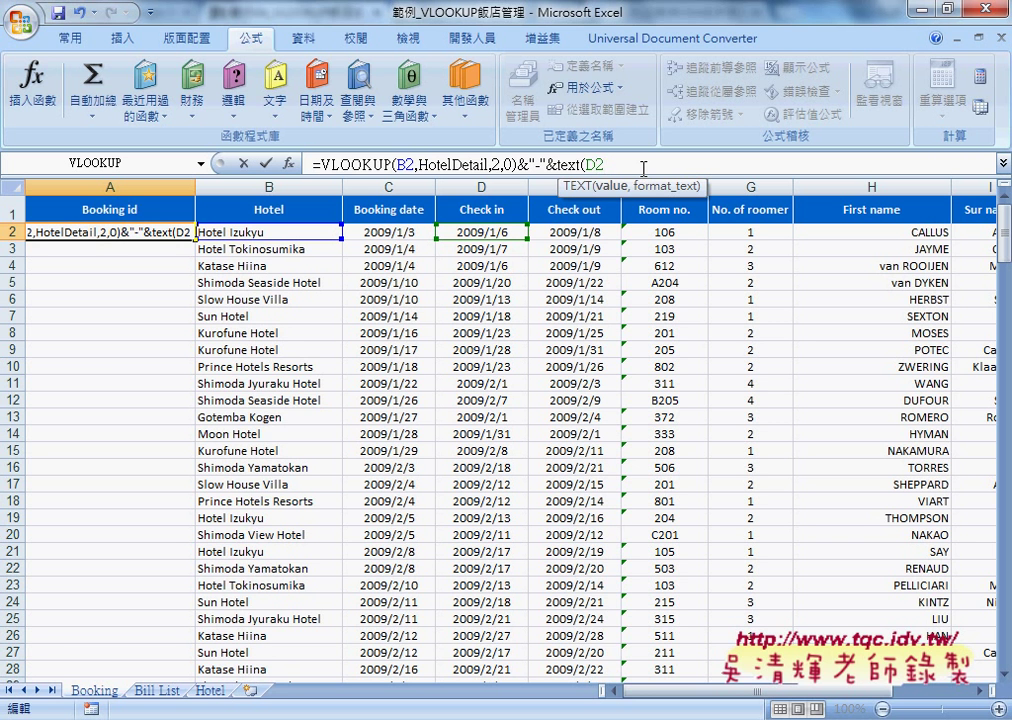
{"action": "type", "text": ","}
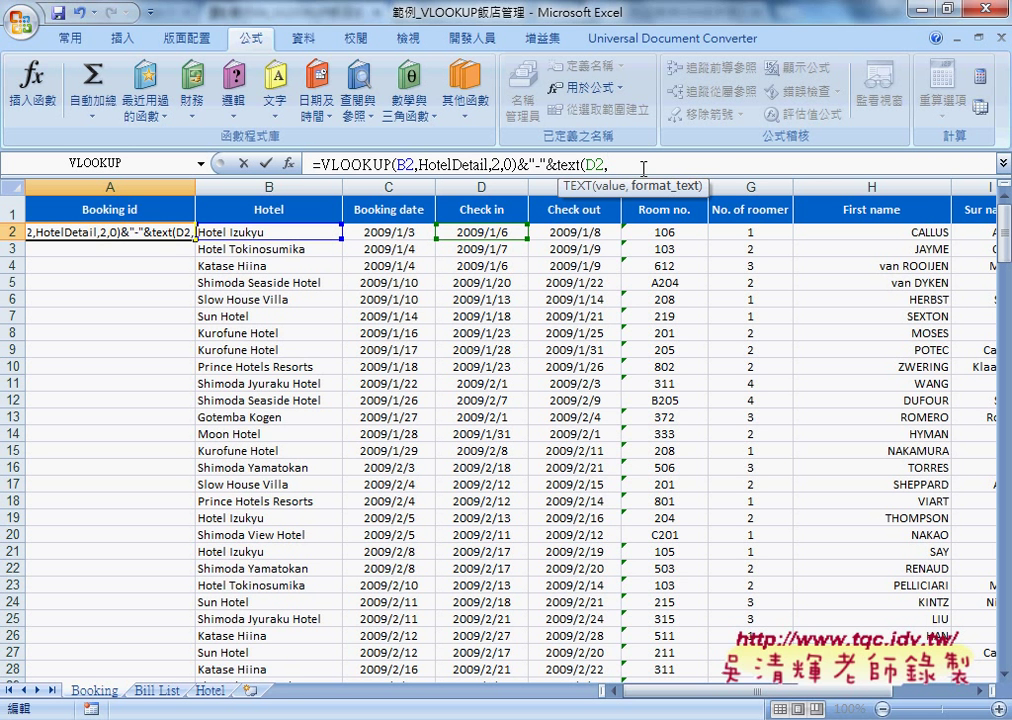
{"action": "type", "text": "\""}
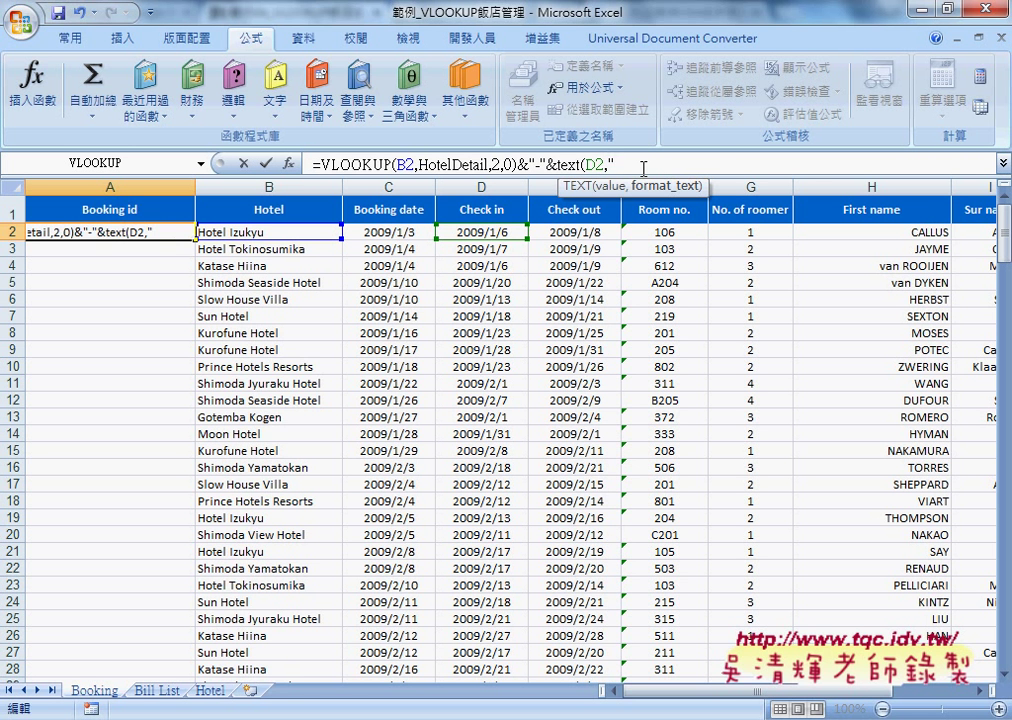
{"action": "type", "text": "\""}
{"action": "type", "text": "mm"}
{"action": "type", "text": "dd"}
{"action": "type", "text": ")"}
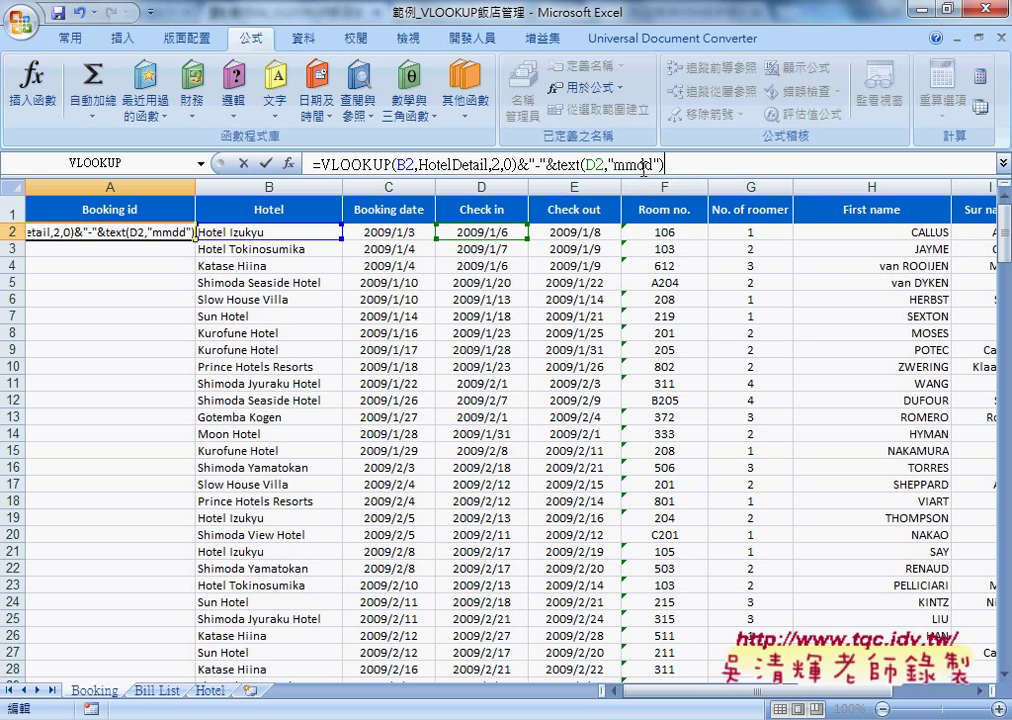
{"action": "left_click", "coordinate": [265, 163]}
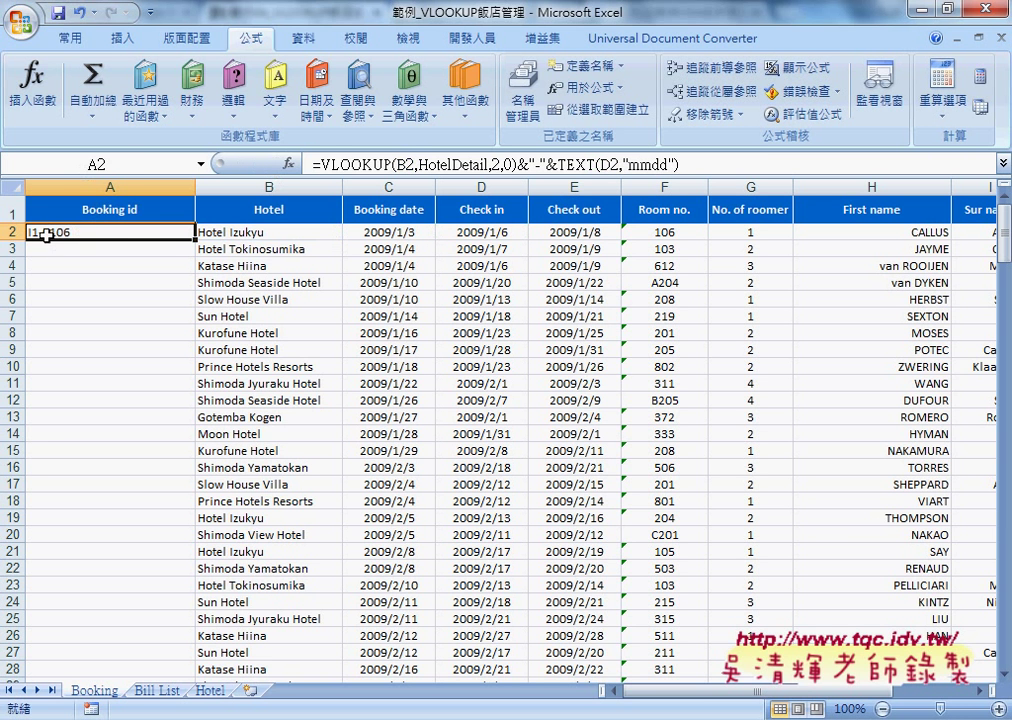
Append &"-"&E2-D2+1 to the A2 formula so the Booking id reads I1-0106-3
{"action": "left_click", "coordinate": [1000, 709]}
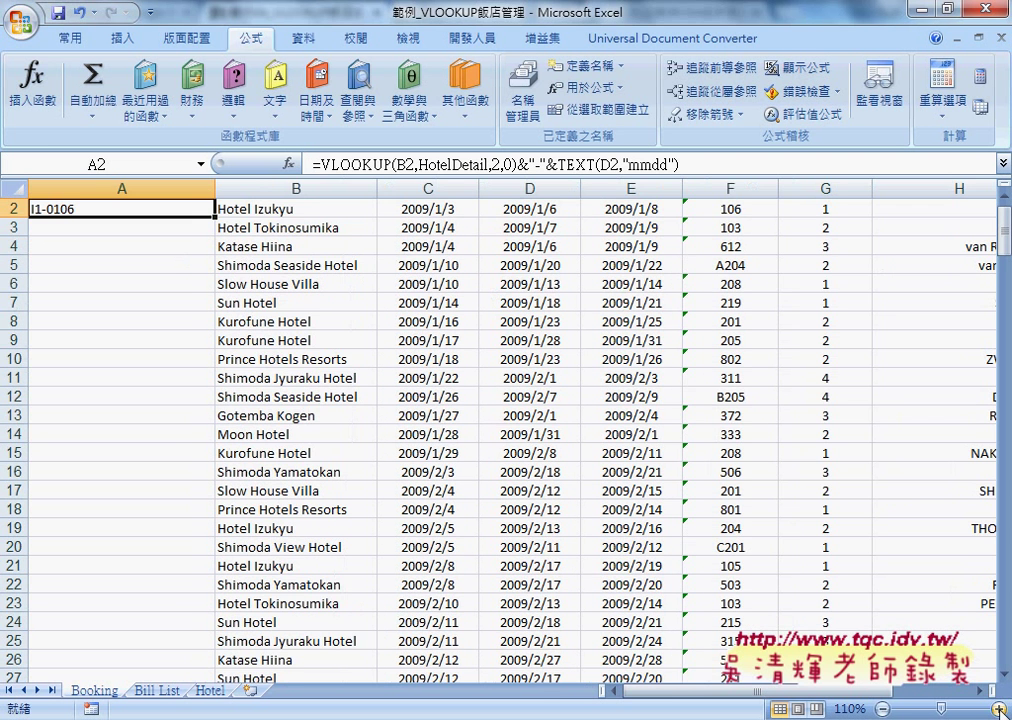
{"action": "left_click", "coordinate": [1000, 709]}
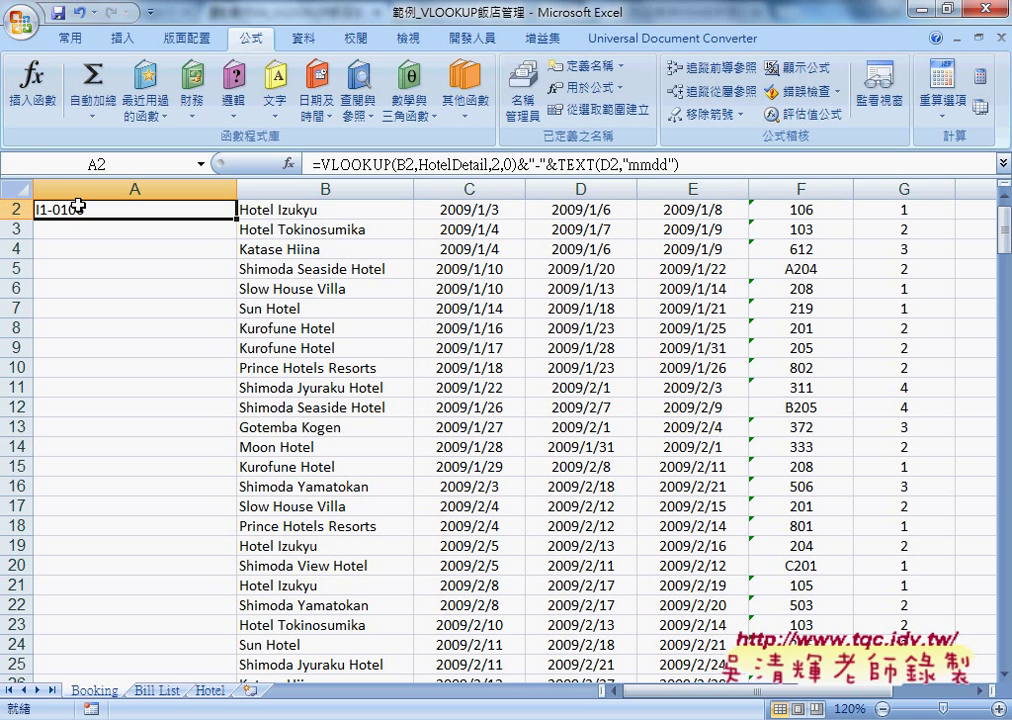
{"action": "left_click", "coordinate": [725, 160]}
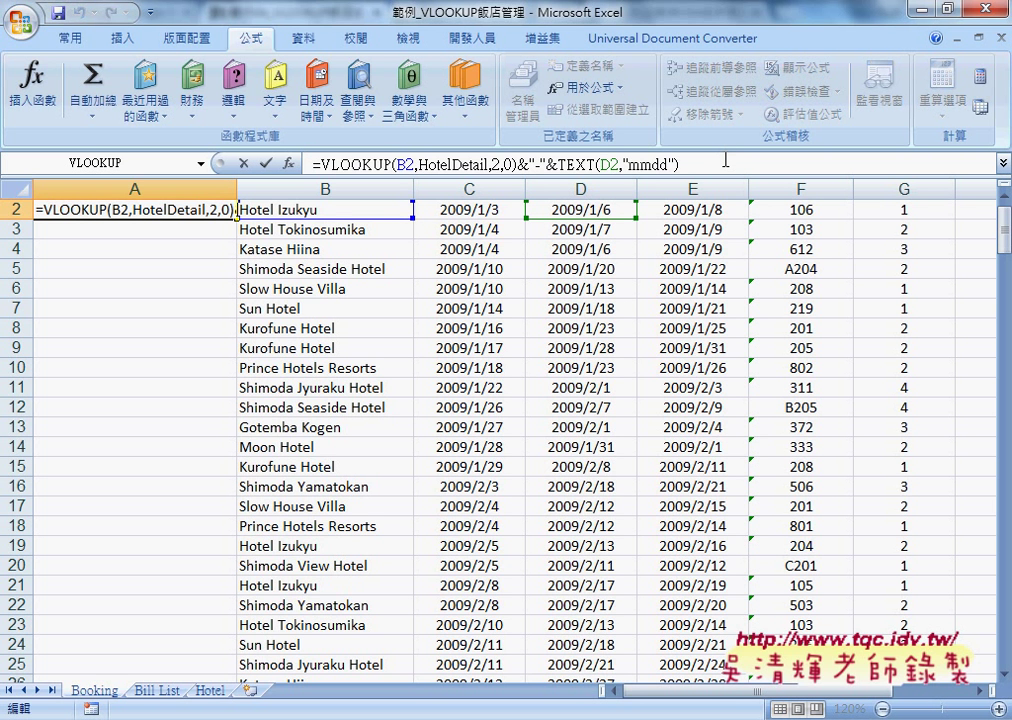
{"action": "type", "text": "&"}
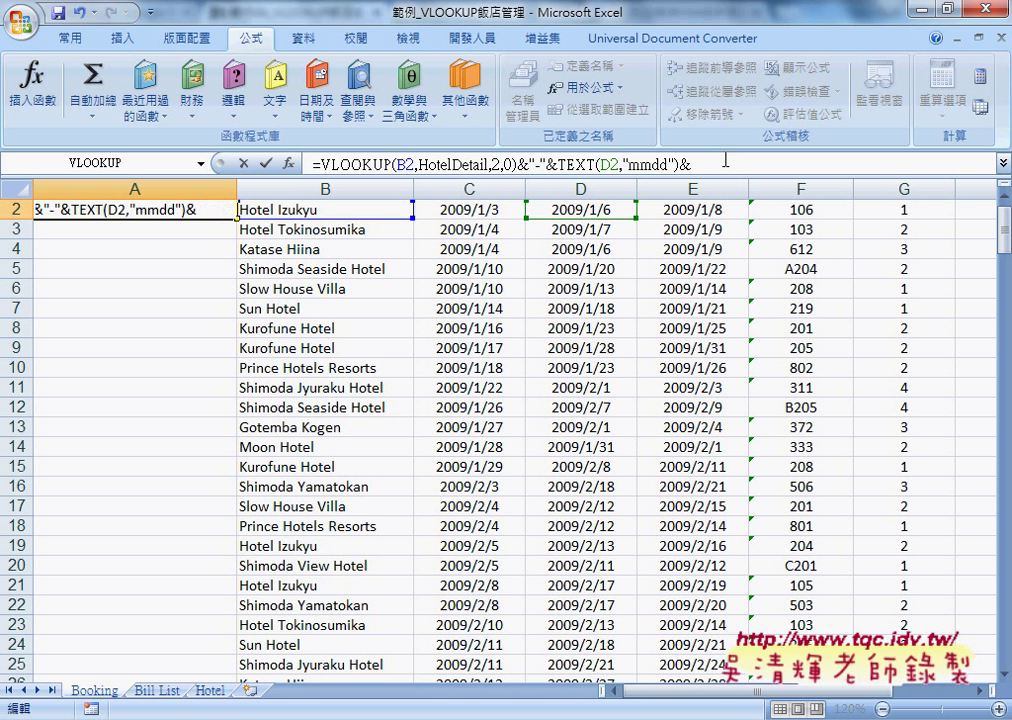
{"action": "type", "text": "\"-\""}
{"action": "type", "text": "&"}
{"action": "scroll", "coordinate": [802, 212], "scroll_direction": "up", "scroll_amount": 1}
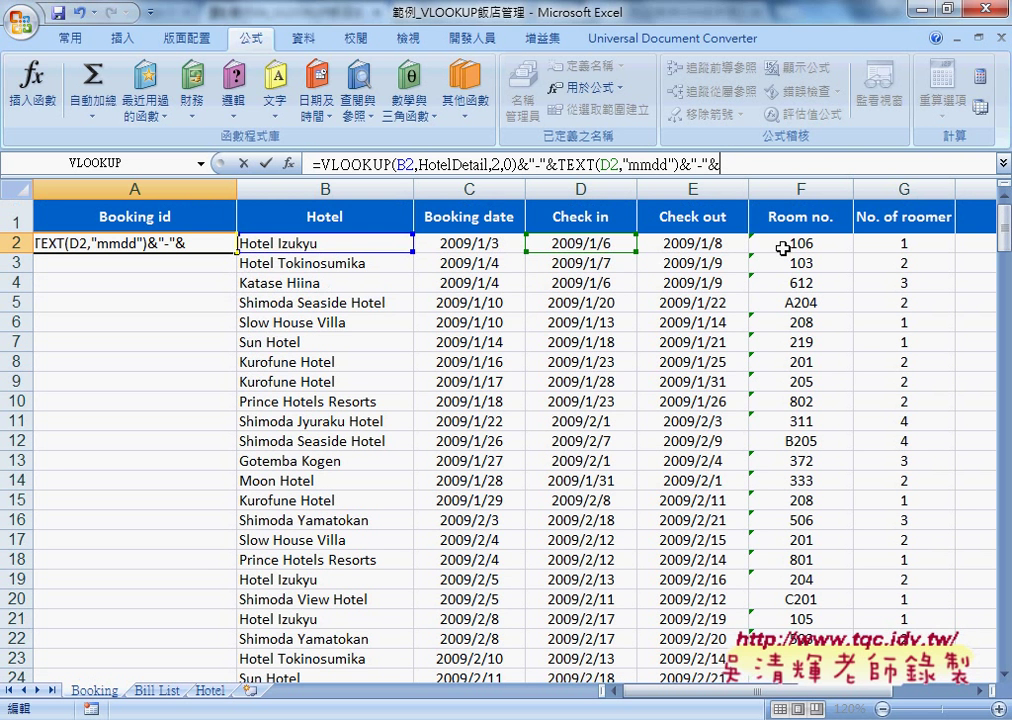
{"action": "left_click", "coordinate": [708, 243]}
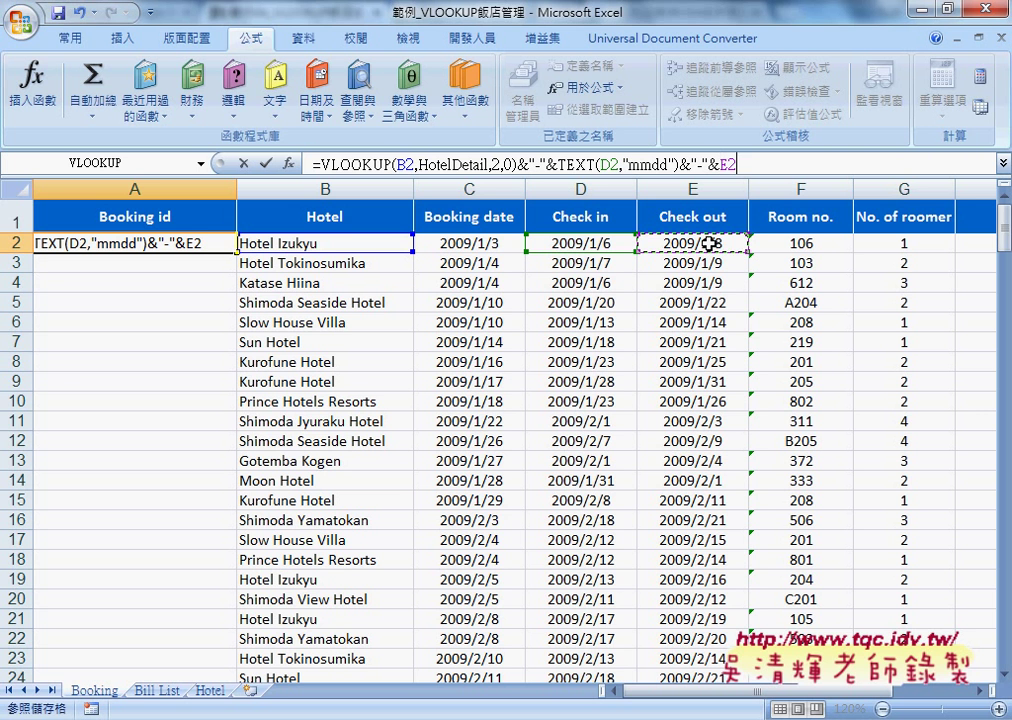
{"action": "type", "text": "-"}
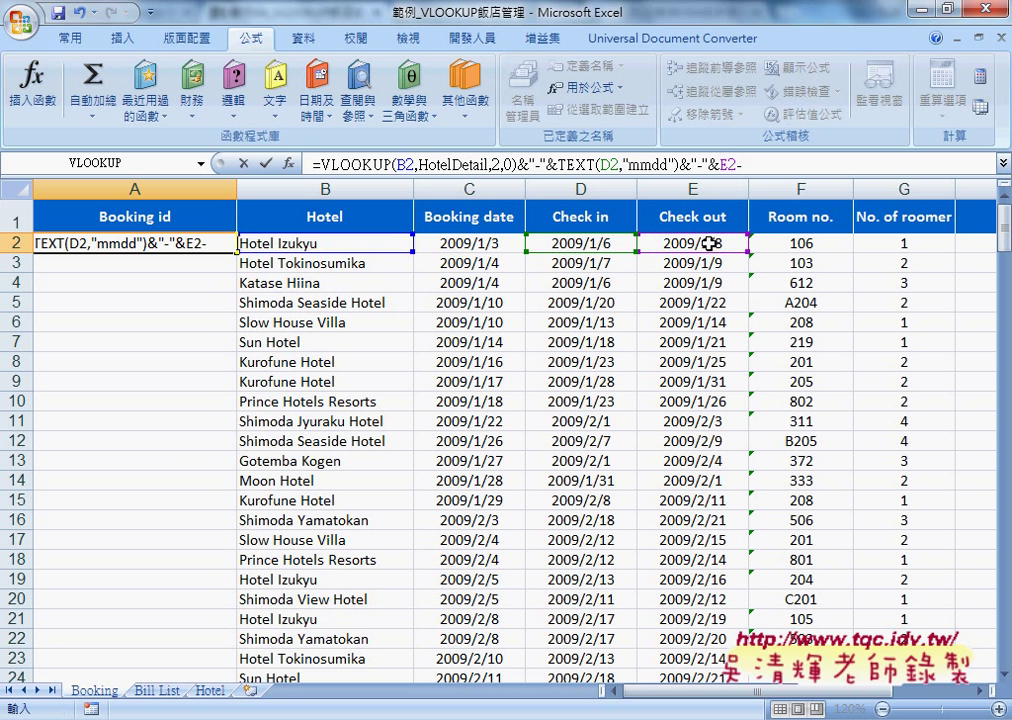
{"action": "left_click", "coordinate": [604, 244]}
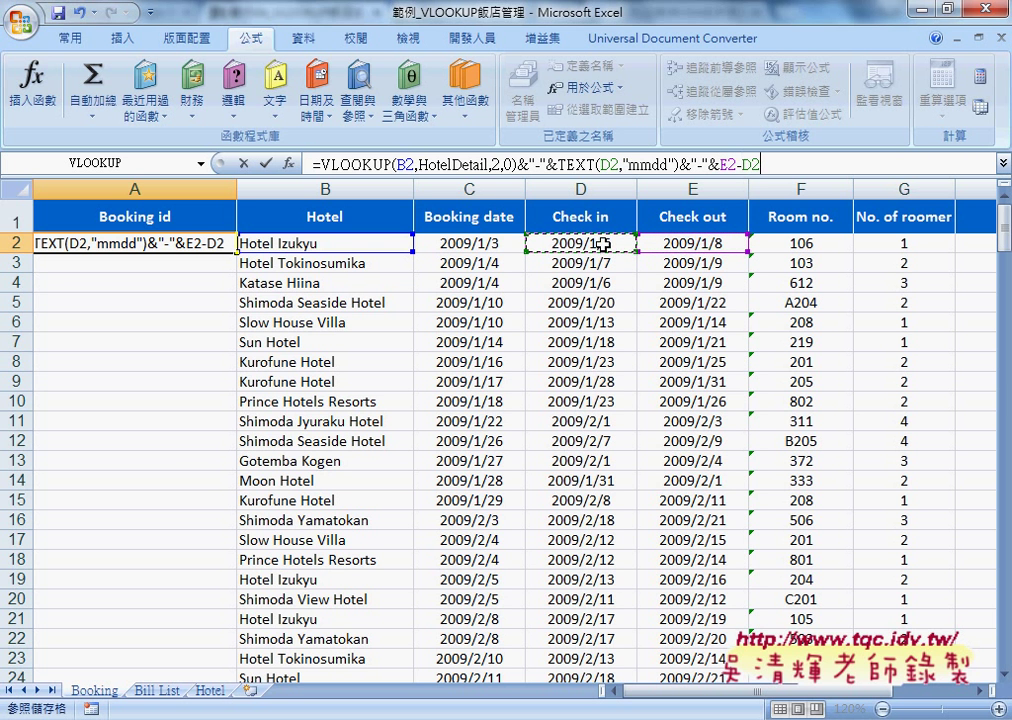
{"action": "left_click", "coordinate": [800, 167]}
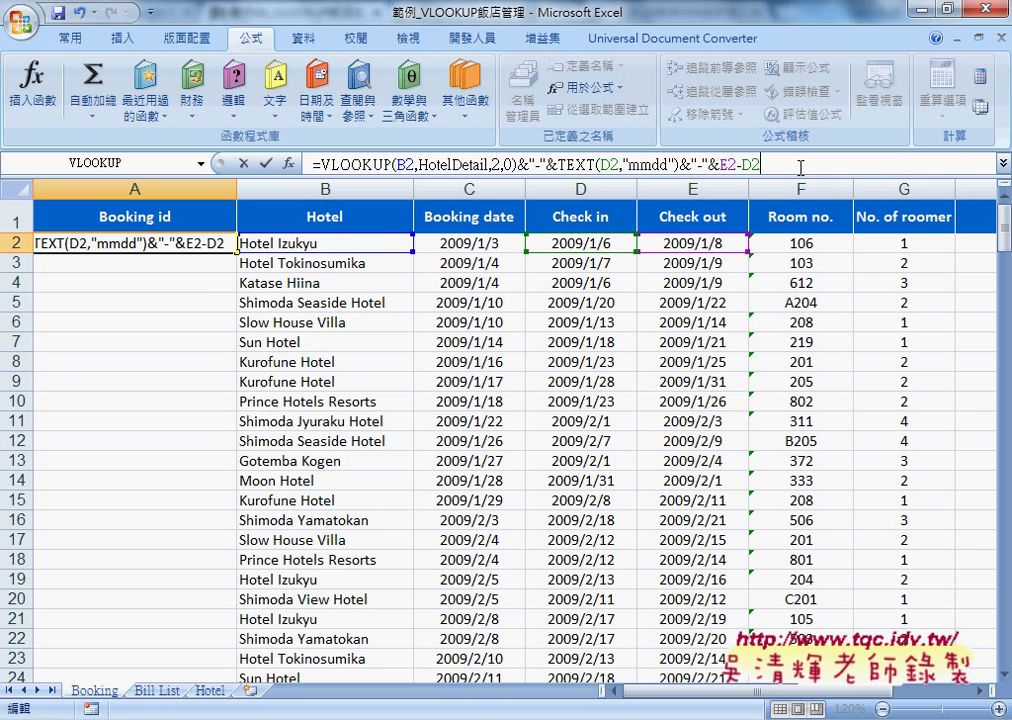
{"action": "type", "text": "+1"}
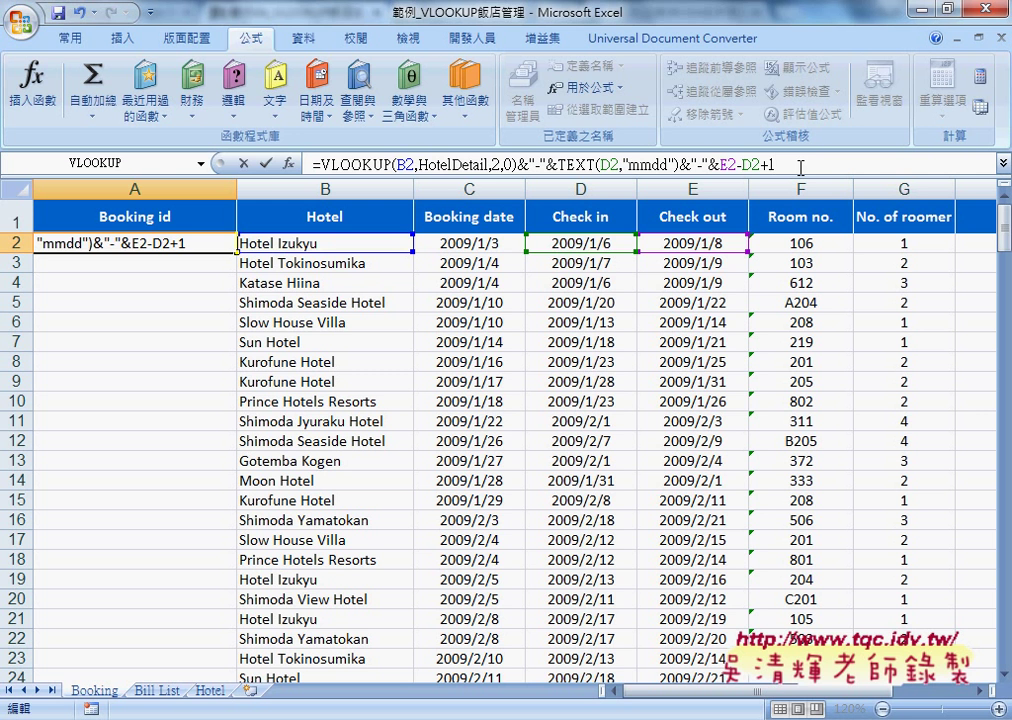
{"action": "left_click", "coordinate": [265, 163]}
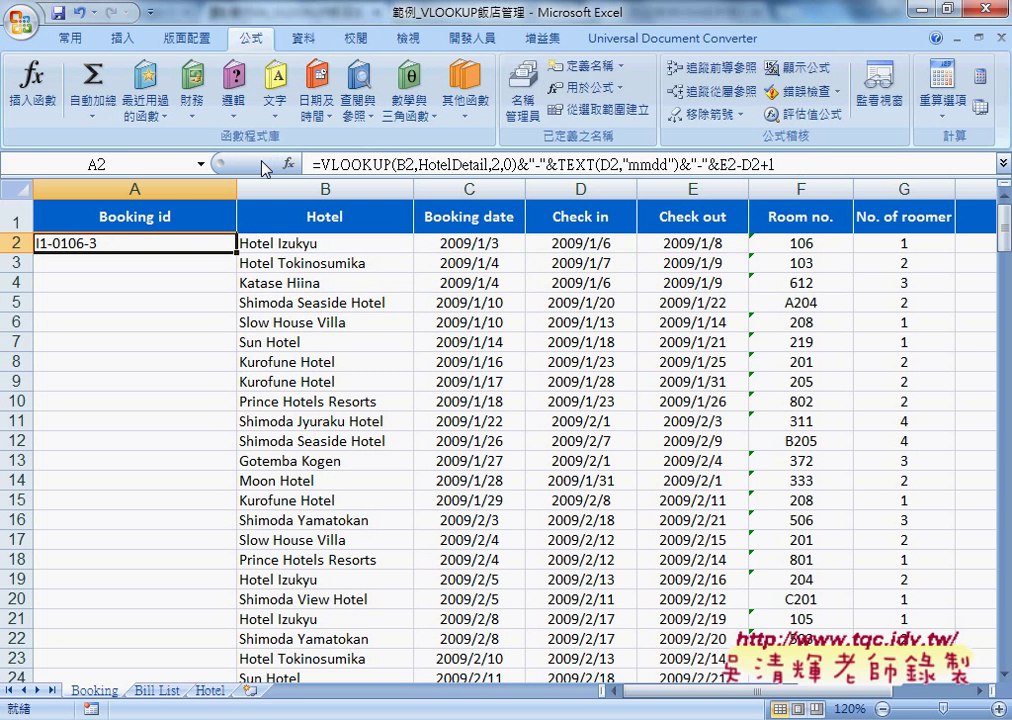
Append &"-"&H2 to the A2 formula so the Booking id reads I1-0106-3-CALLUS
{"action": "left_click", "coordinate": [825, 163]}
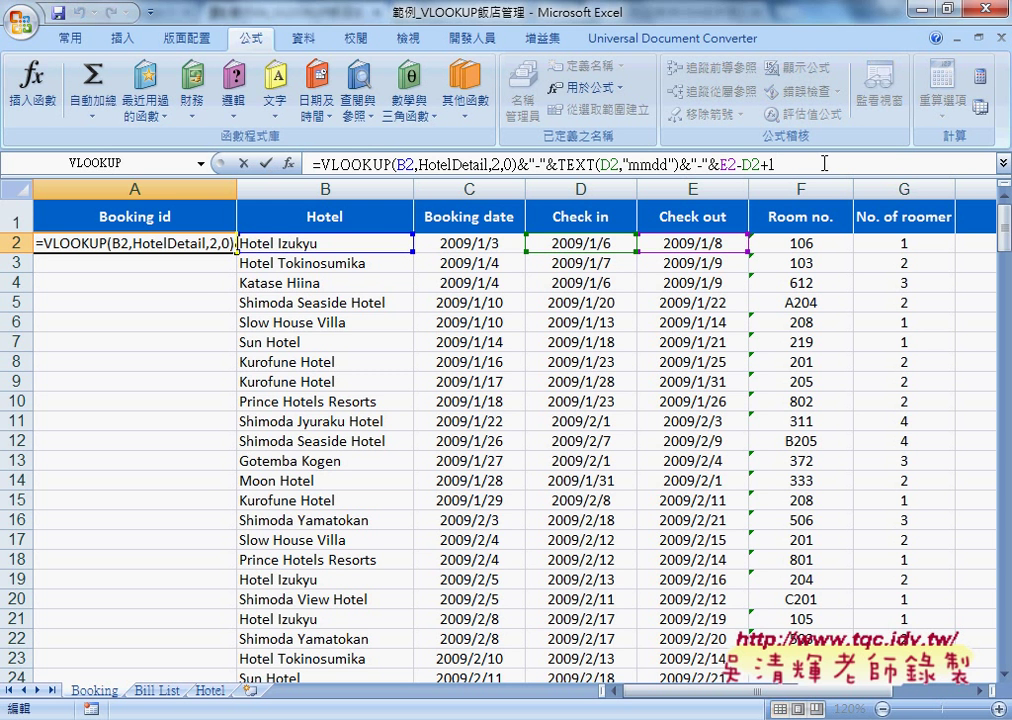
{"action": "type", "text": "&"}
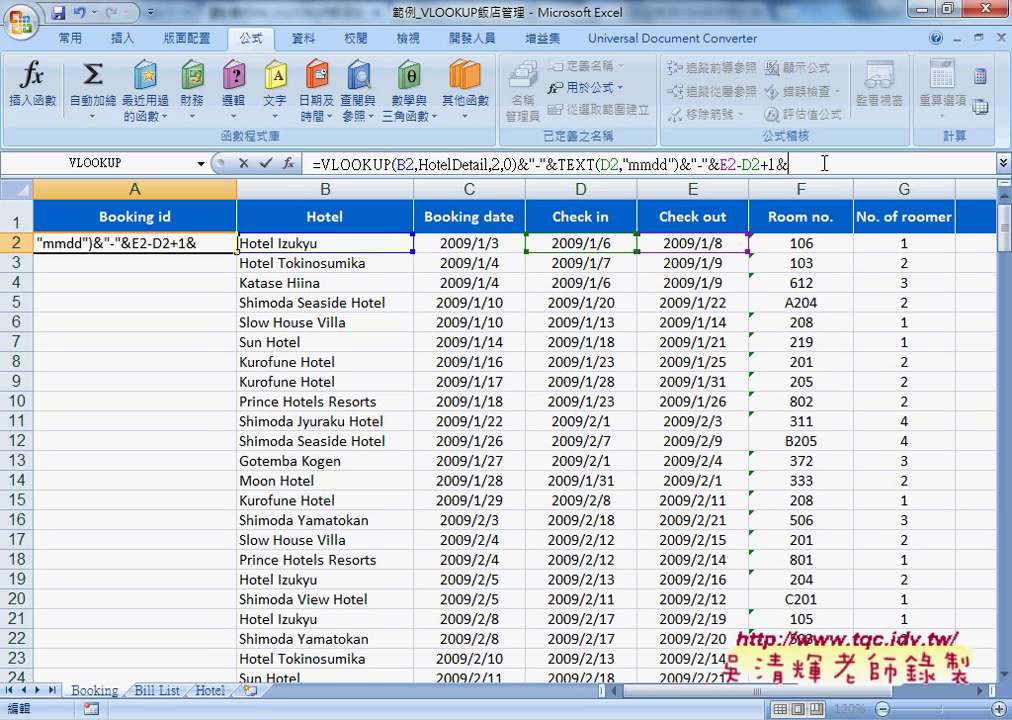
{"action": "type", "text": "\"-"}
{"action": "type", "text": "\"&"}
{"action": "left_click_drag", "start_coordinate": [840, 699], "coordinate": [852, 699]}
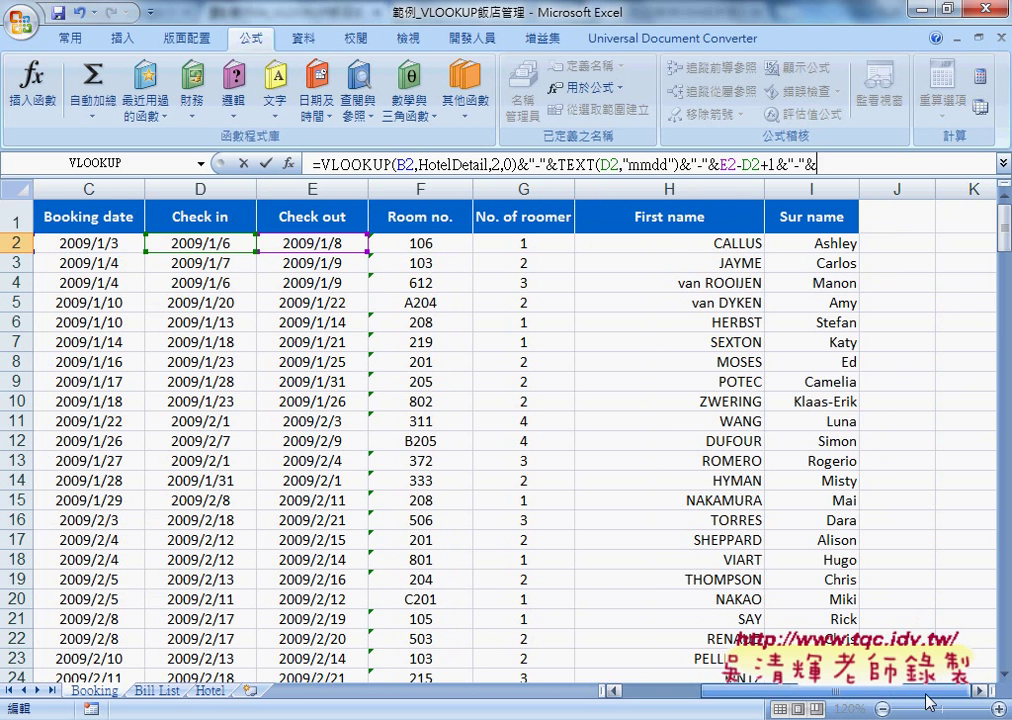
{"action": "left_click", "coordinate": [714, 242]}
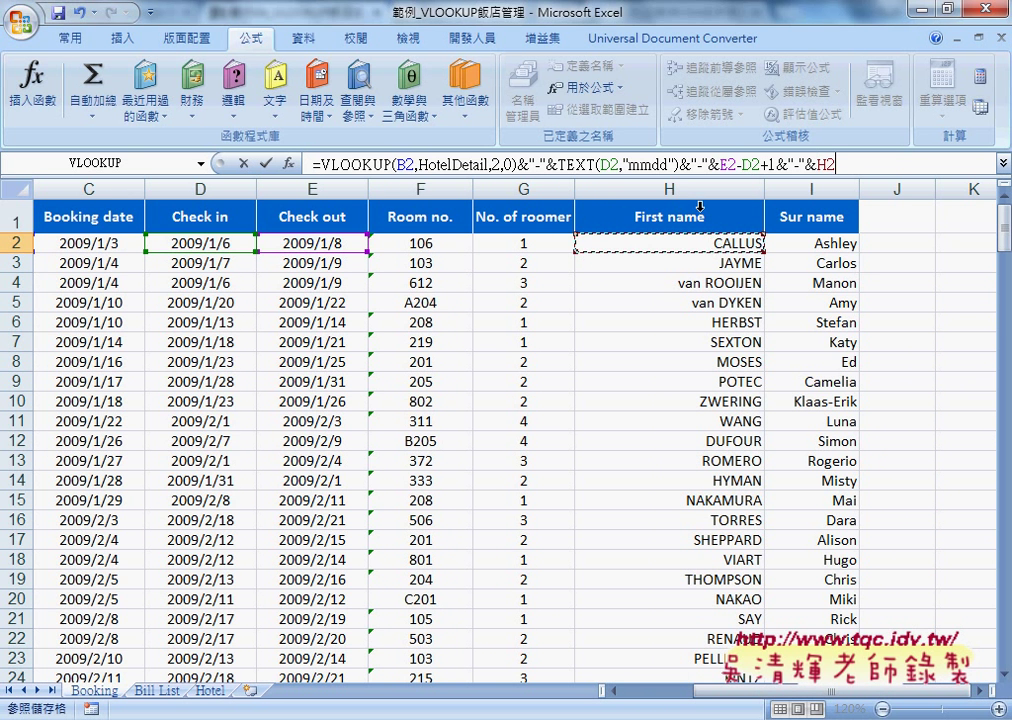
{"action": "left_click", "coordinate": [266, 162]}
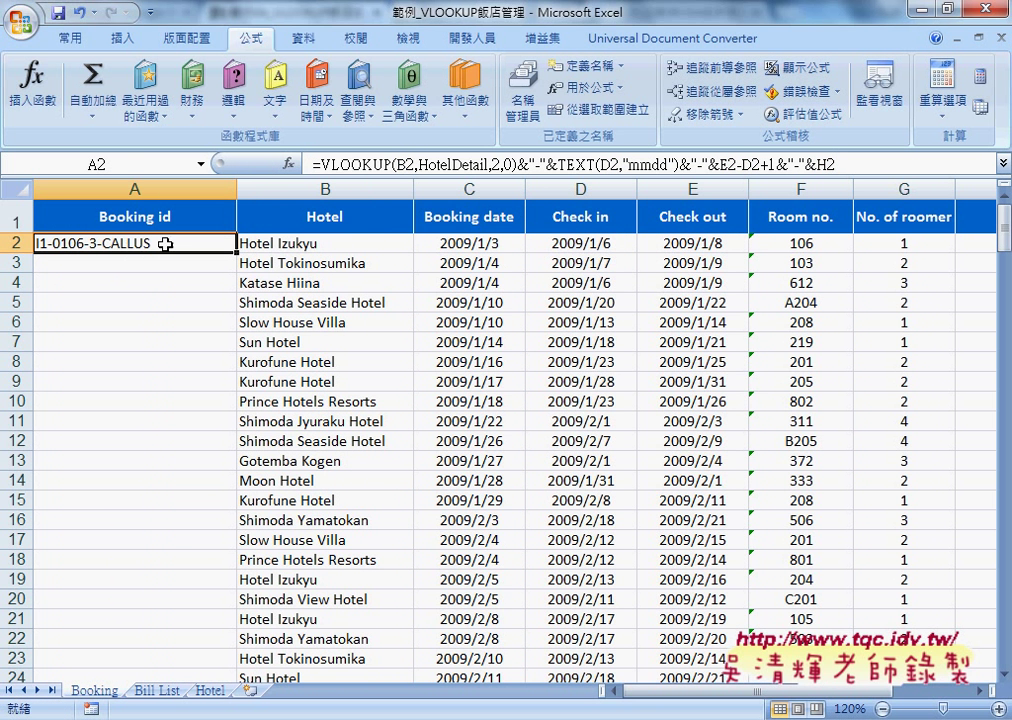
{"action": "left_click", "coordinate": [158, 690]}
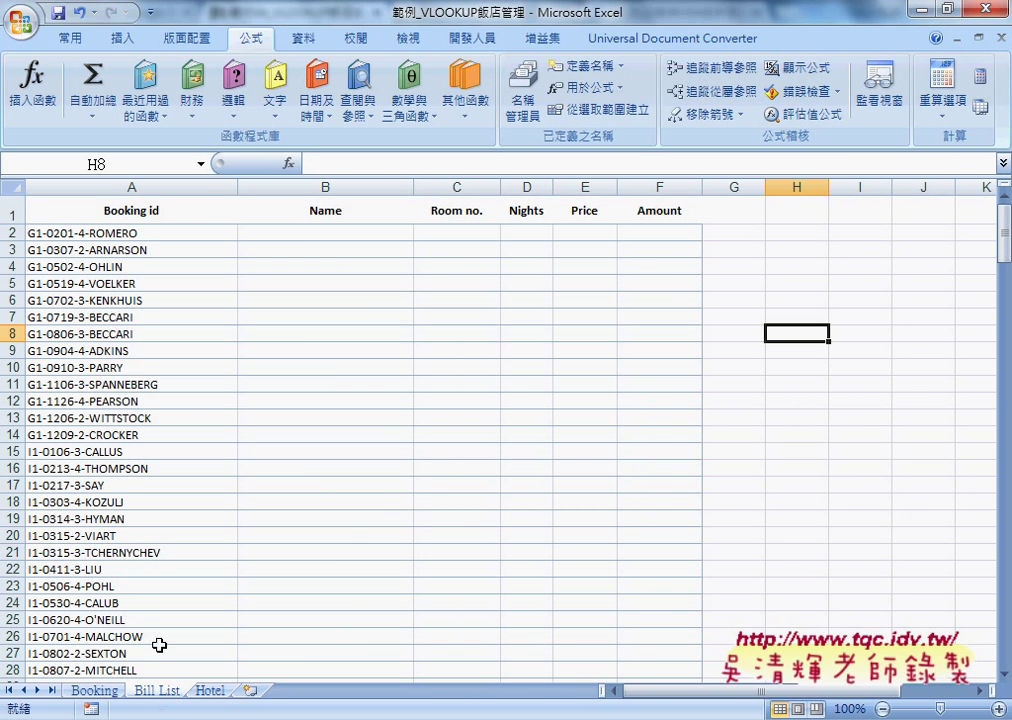
{"action": "left_click", "coordinate": [125, 232]}
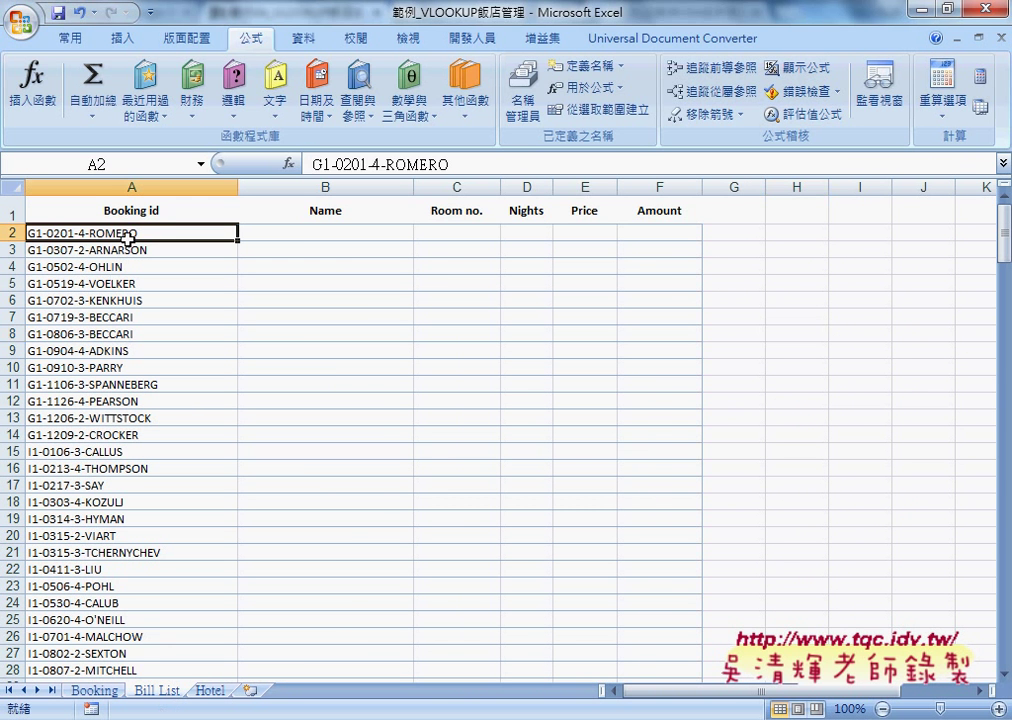
{"action": "left_click", "coordinate": [94, 691]}
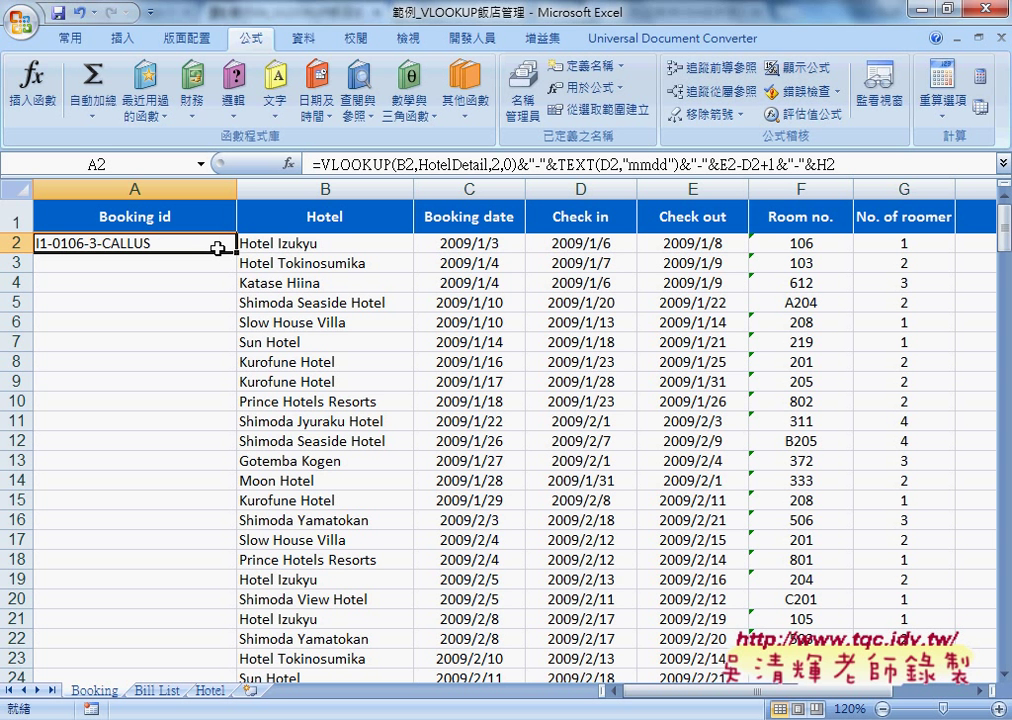
Auto-fill A2's booking ID formula down column A, then reselect A2
{"action": "double_click", "coordinate": [236, 252]}
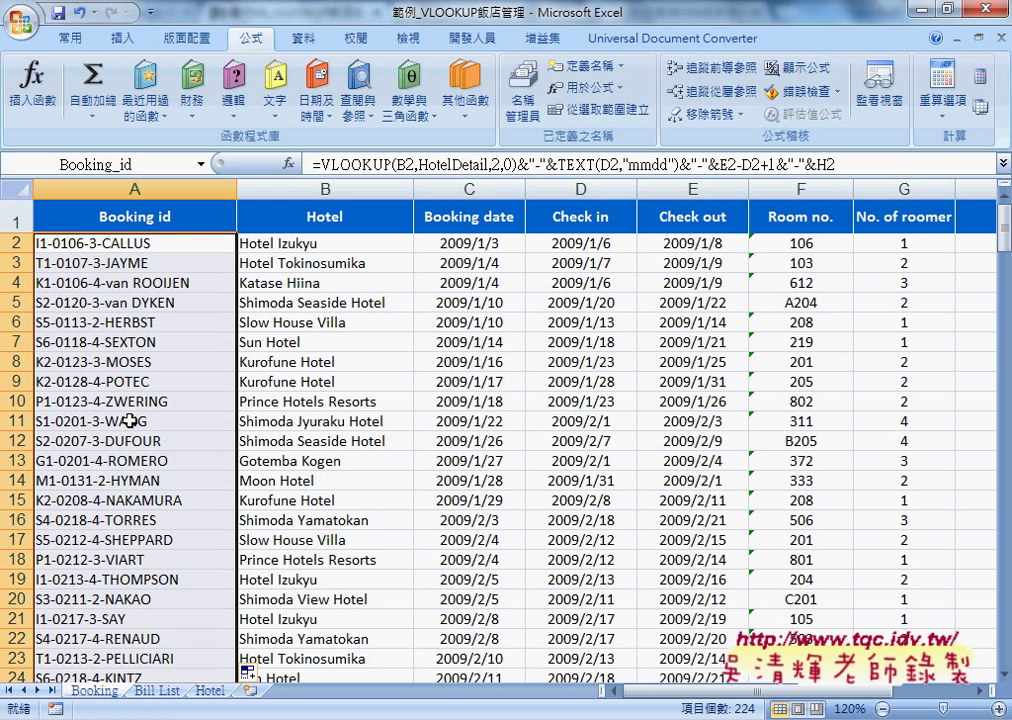
{"action": "left_click", "coordinate": [160, 245]}
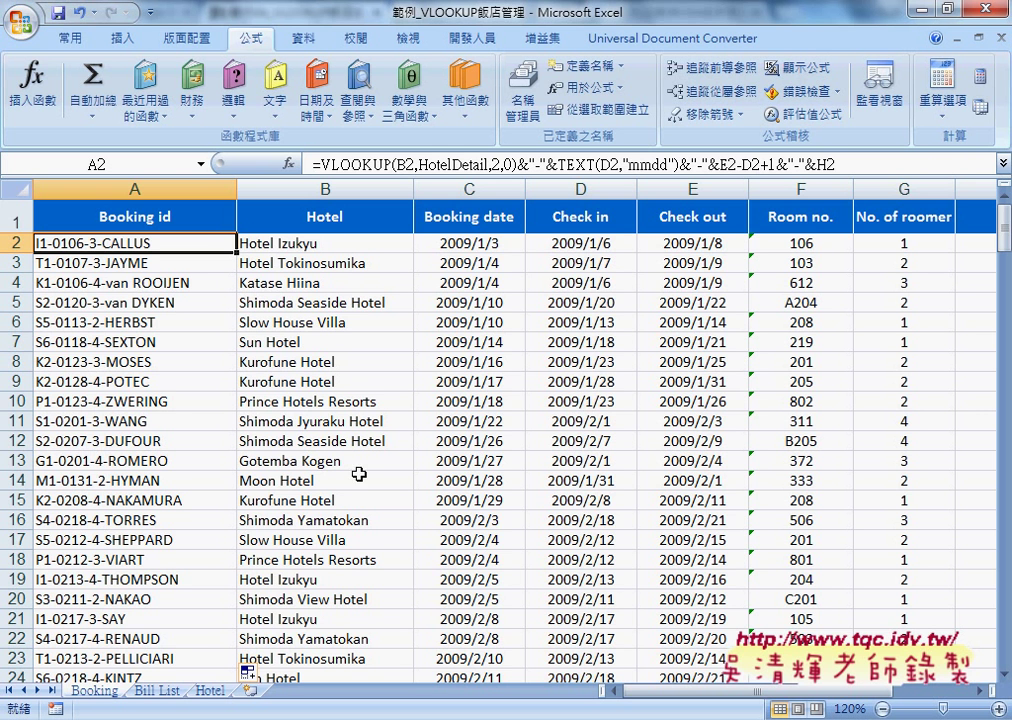
Look over the Bill List sheet's empty Name, Room no., Nights, Price and Amount cells in row 2
{"action": "left_click", "coordinate": [156, 692]}
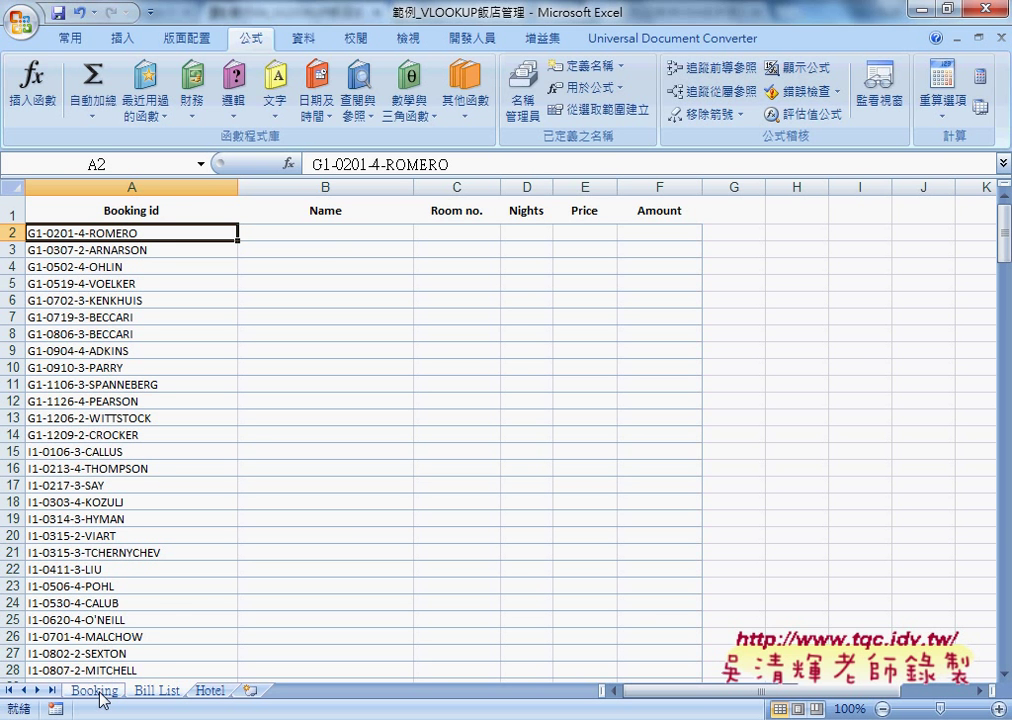
{"action": "left_click", "coordinate": [347, 232]}
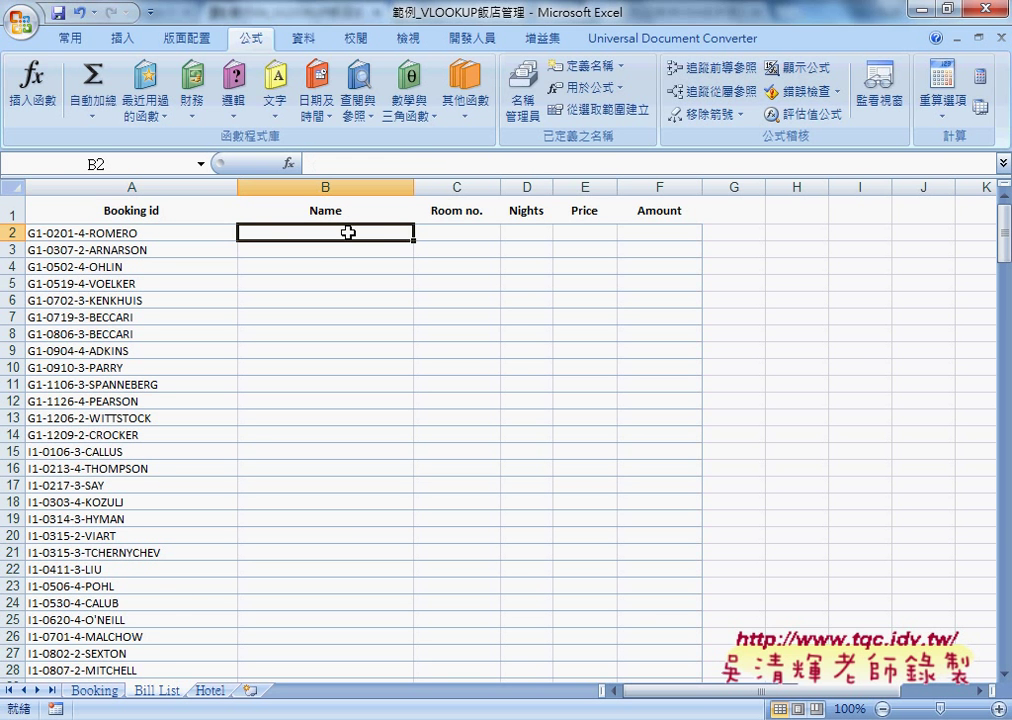
{"action": "left_click", "coordinate": [468, 232]}
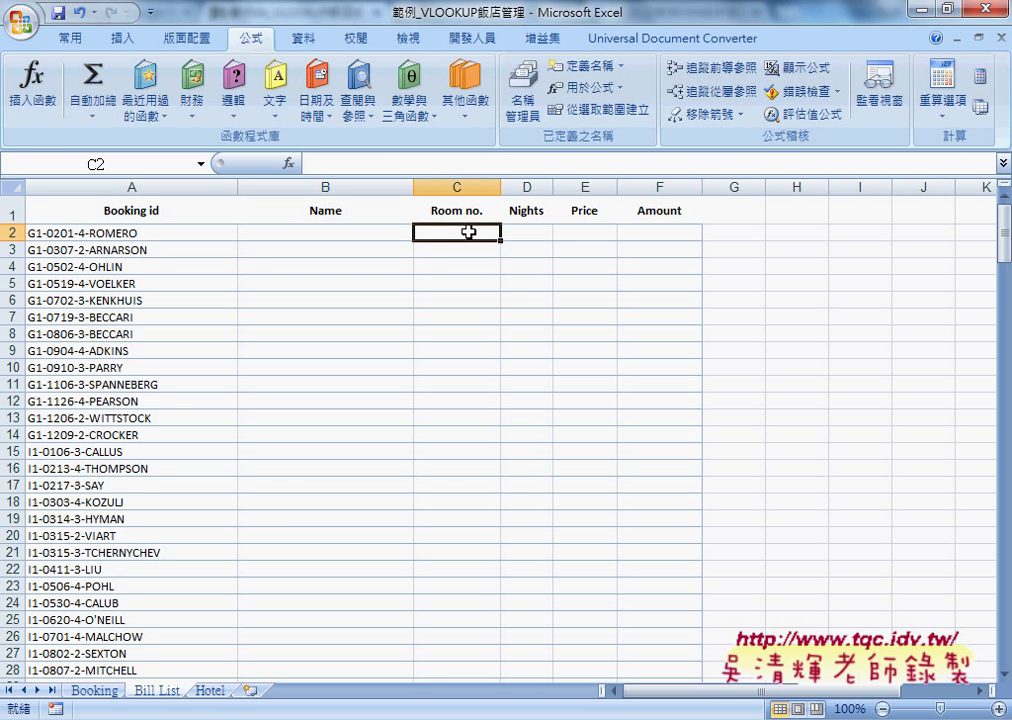
{"action": "left_click", "coordinate": [540, 231]}
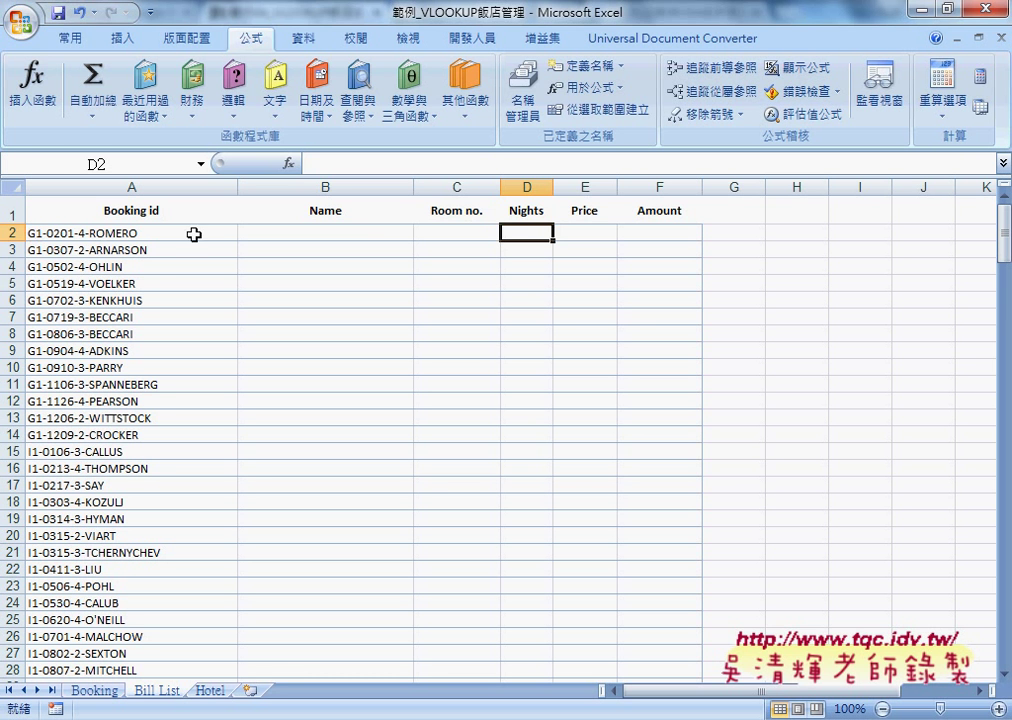
{"action": "left_click", "coordinate": [602, 232]}
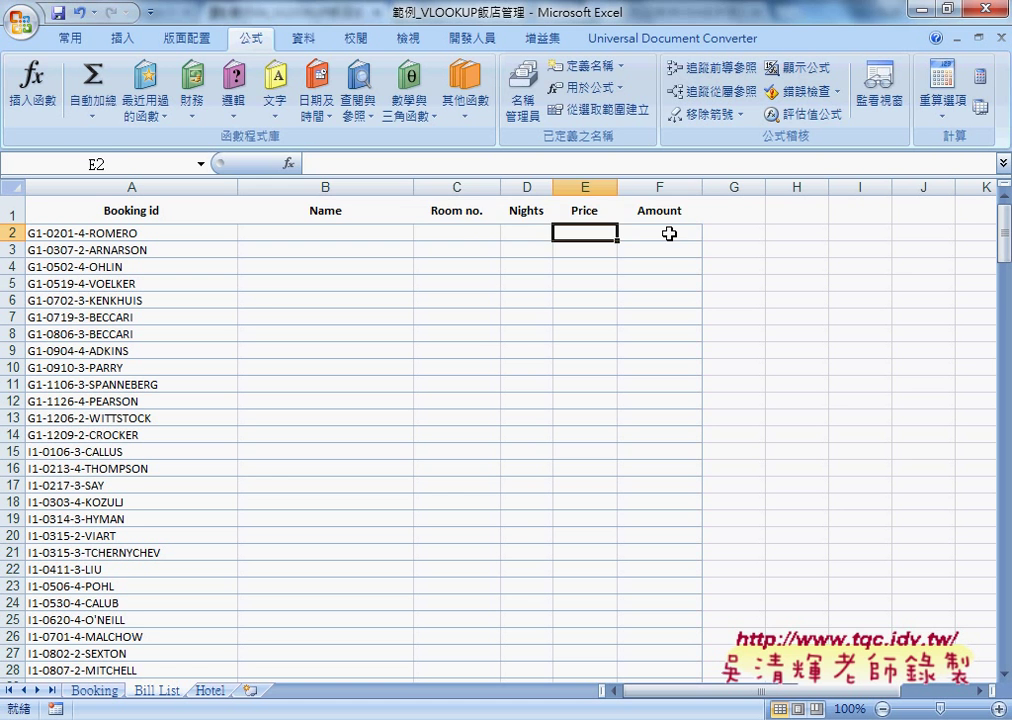
{"action": "left_click_drag", "start_coordinate": [669, 233], "coordinate": [317, 227]}
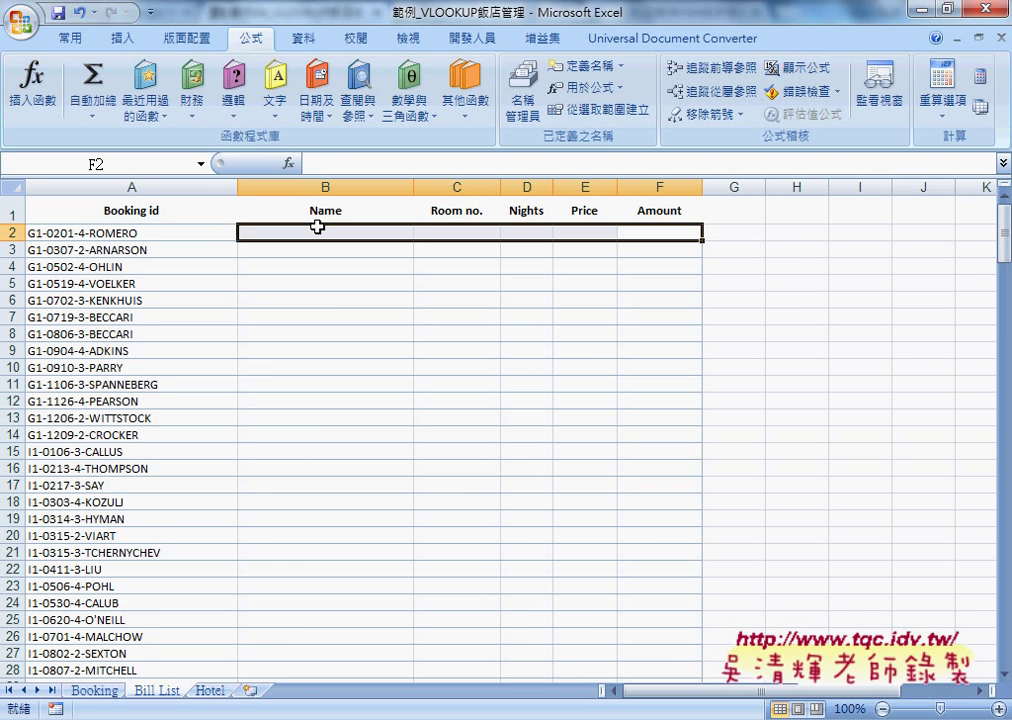
{"action": "left_click", "coordinate": [100, 690]}
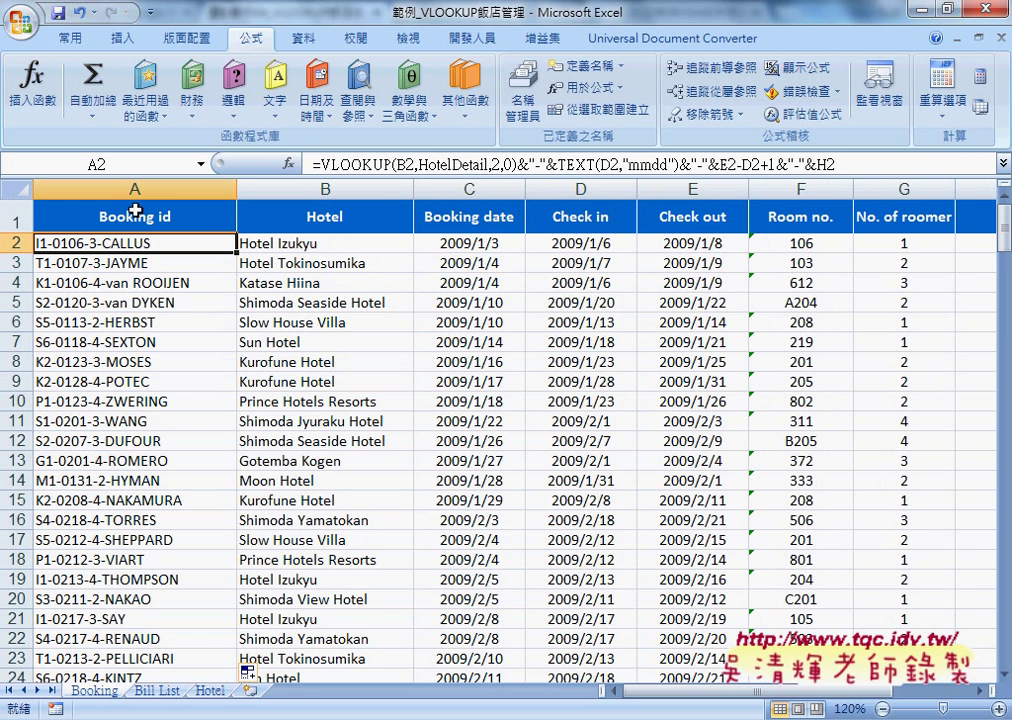
{"action": "left_click", "coordinate": [157, 690]}
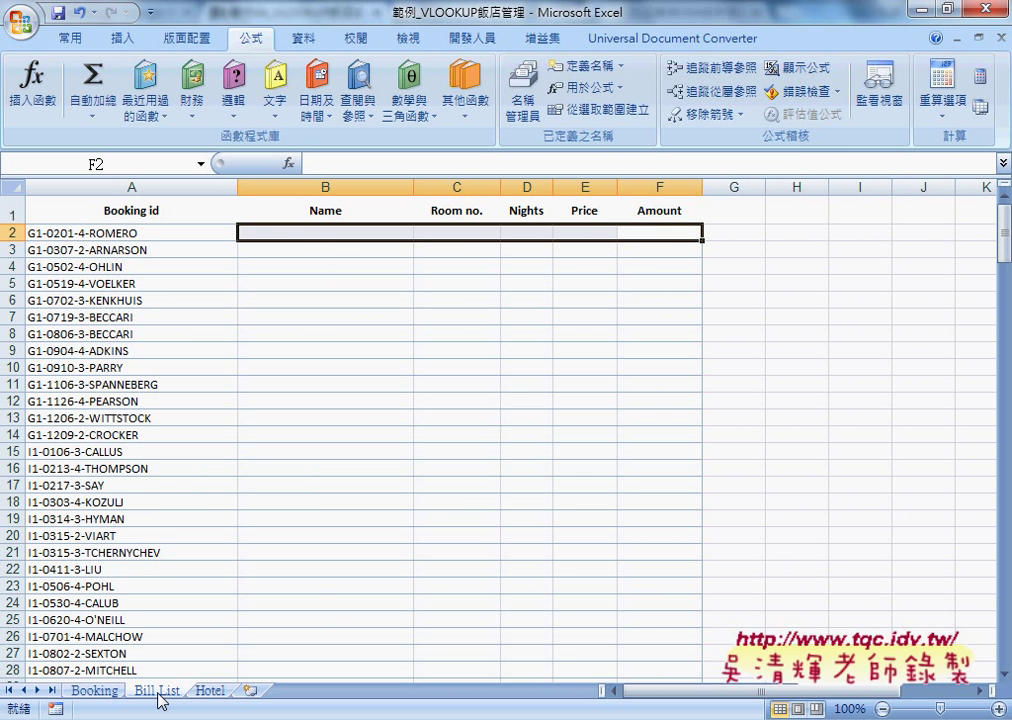